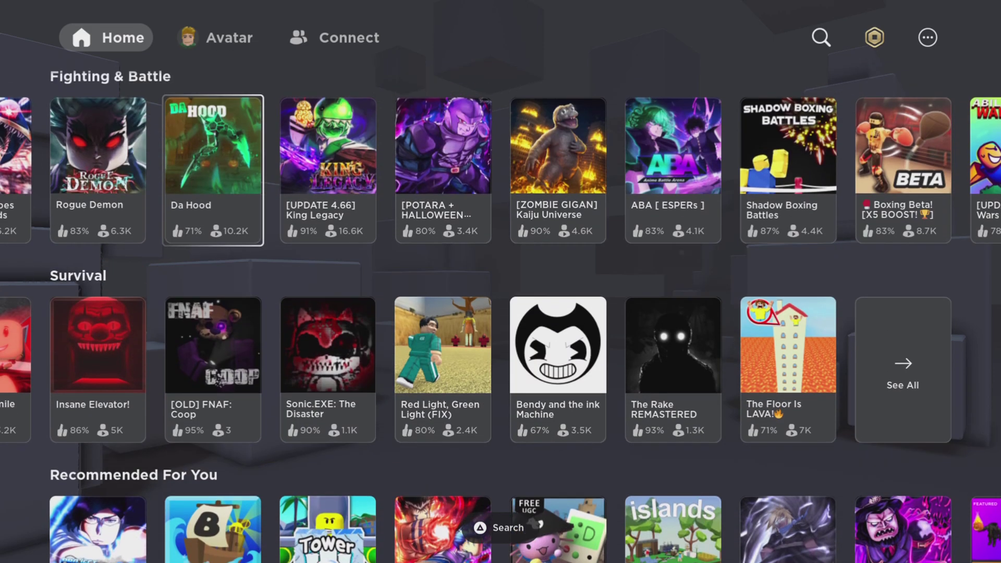
key(Up)
key(Up)
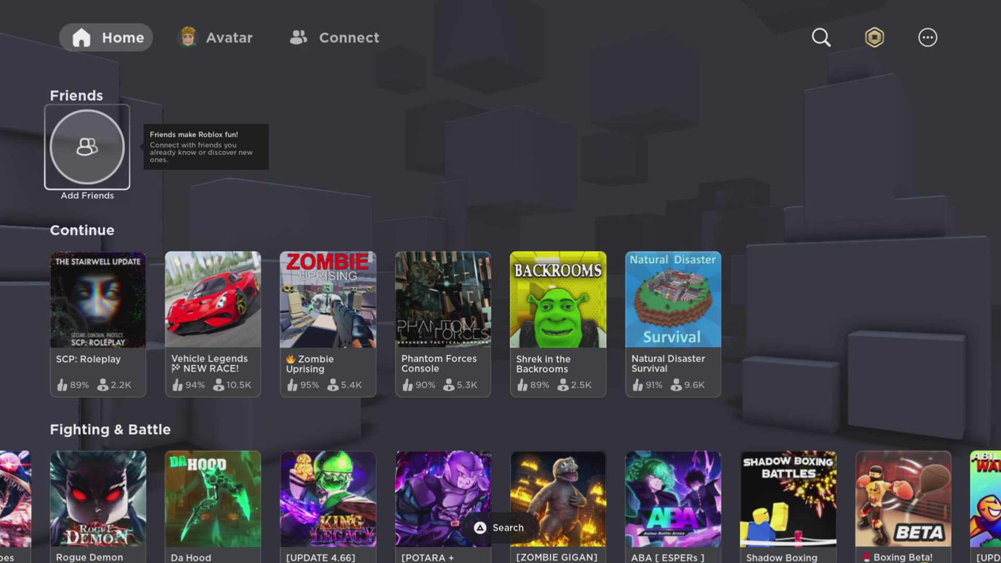
Browse the Continue and Fighting & Battle rows, passing Combat Warriors and Slap Battles
key(Down)
key(Down)
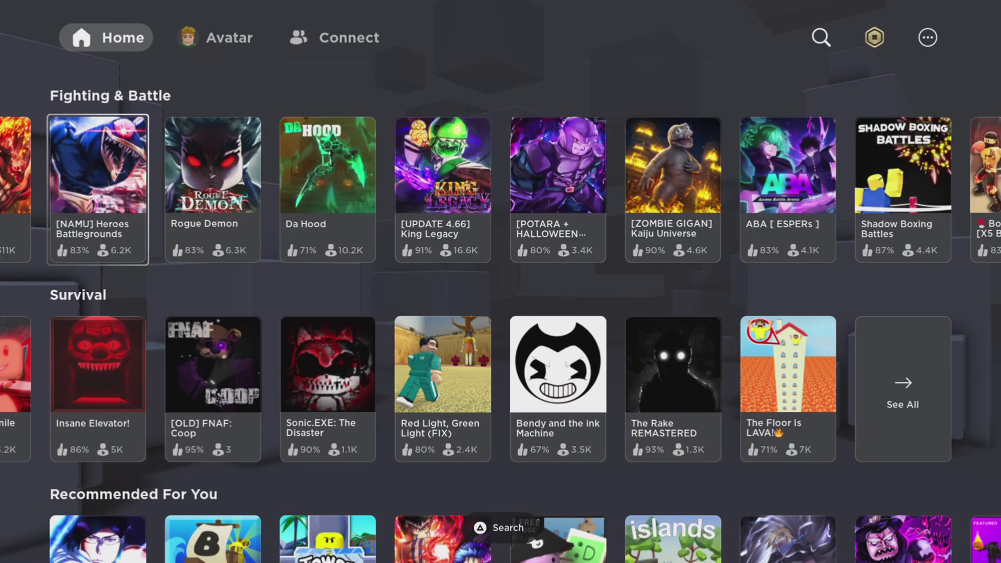
key(Left)
key(Left)
key(Left)
key(Up)
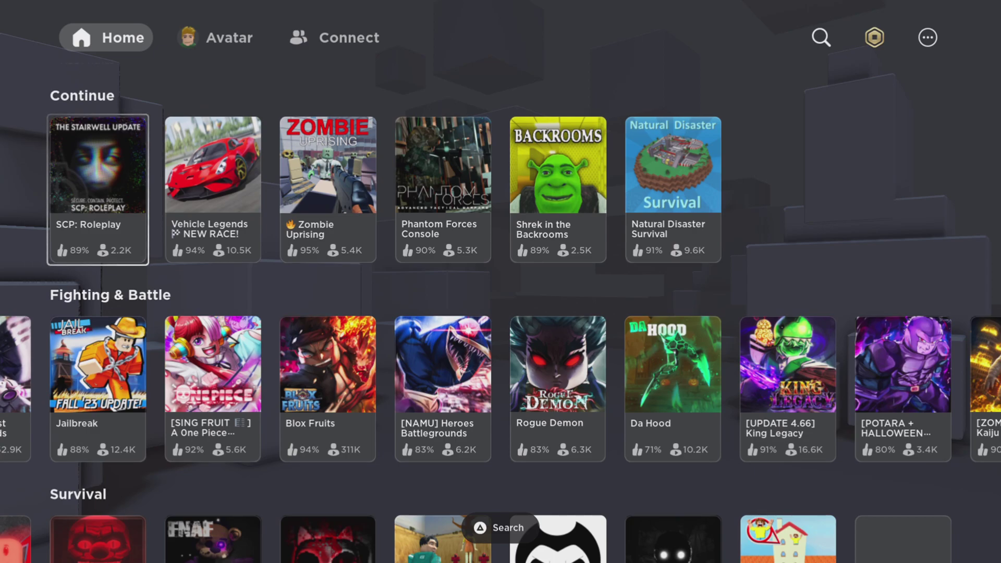
key(Down)
key(Left)
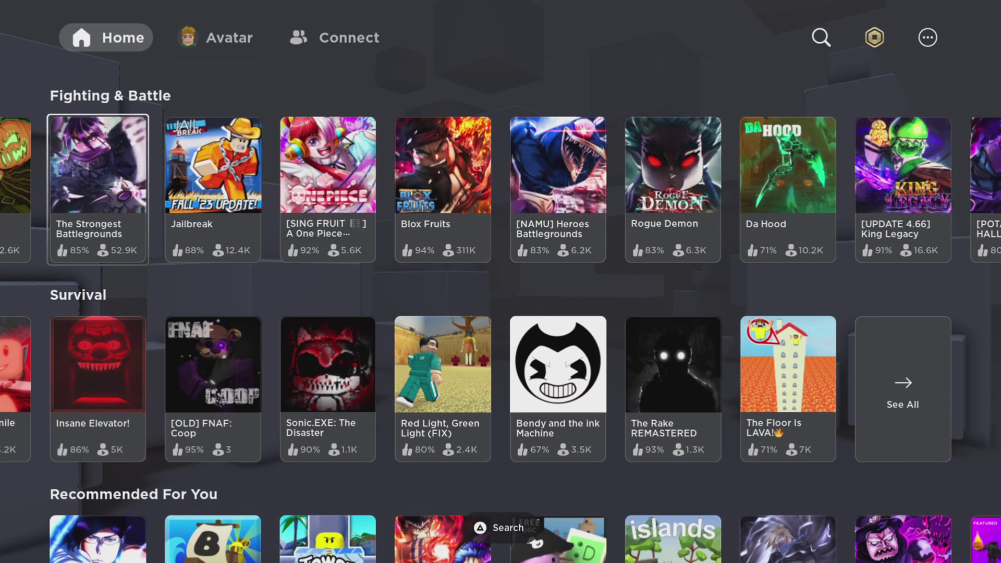
key(Left)
key(Left)
key(Left)
key(Down)
key(Up)
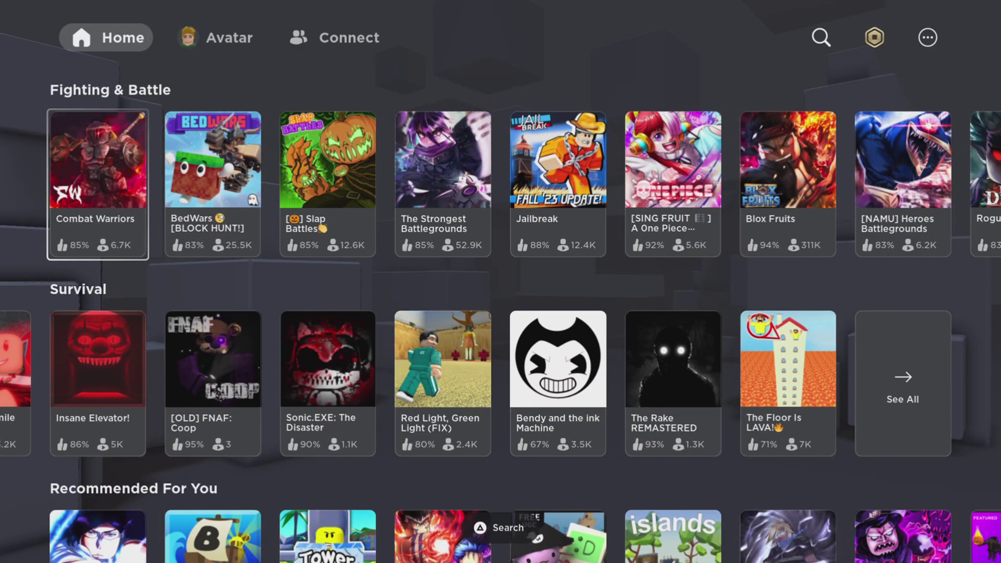
key(Right)
key(Left)
key(Right)
key(Right)
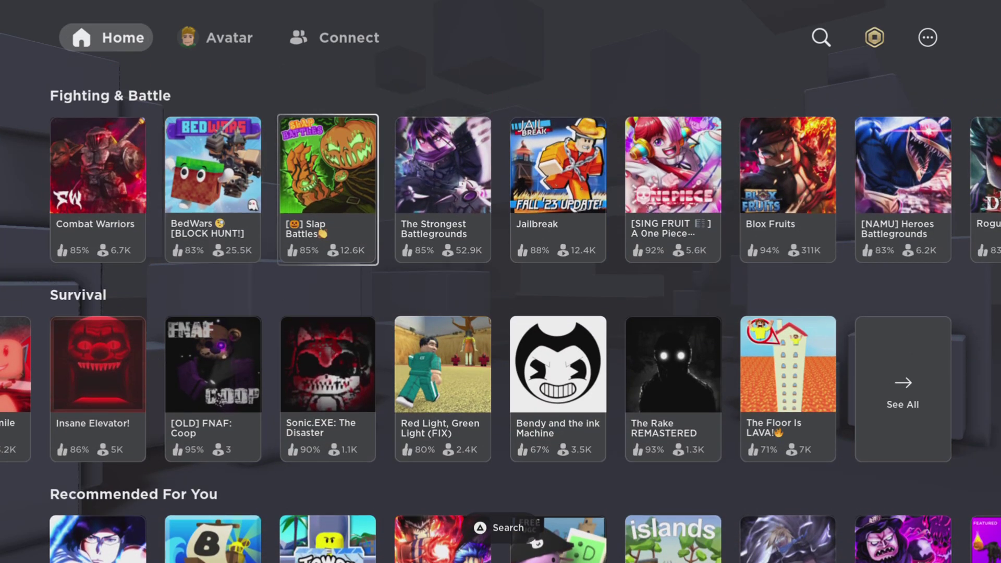
Scroll through the Collector Simulator, Action, Roleplay, Obby and Tycoon rows to Lumber Tycoon 2
key(Down)
key(Down)
key(Down)
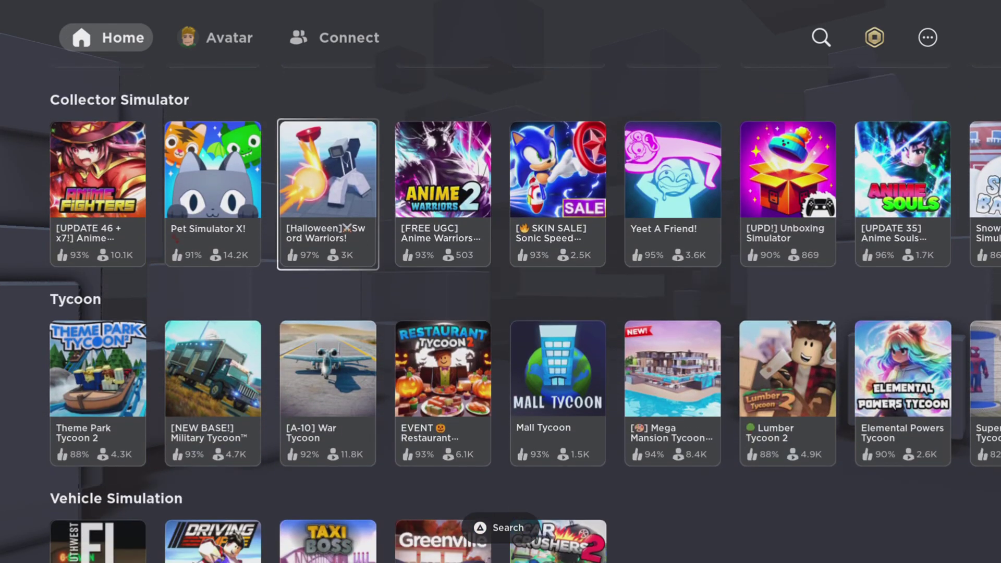
key(Down)
key(Down)
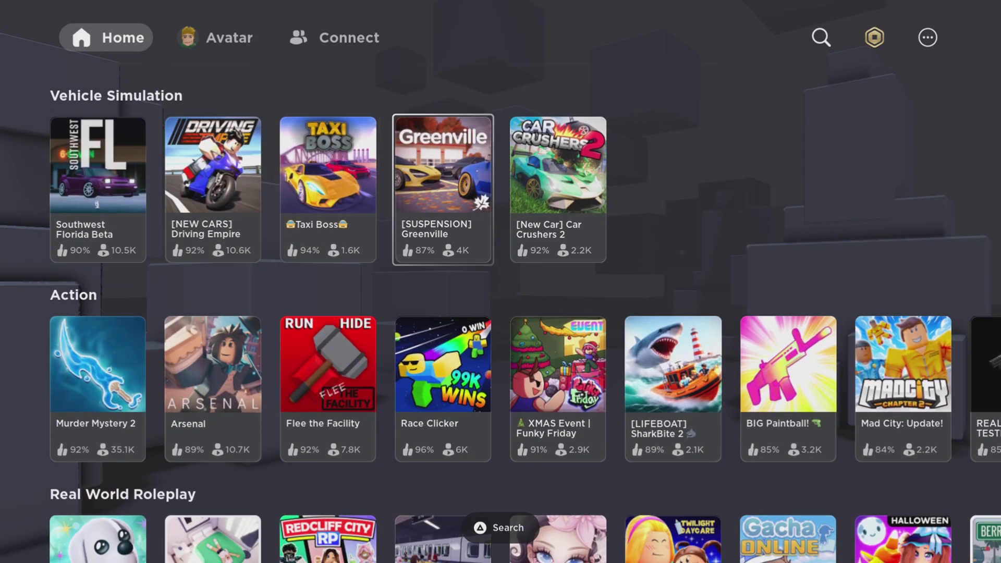
key(Down)
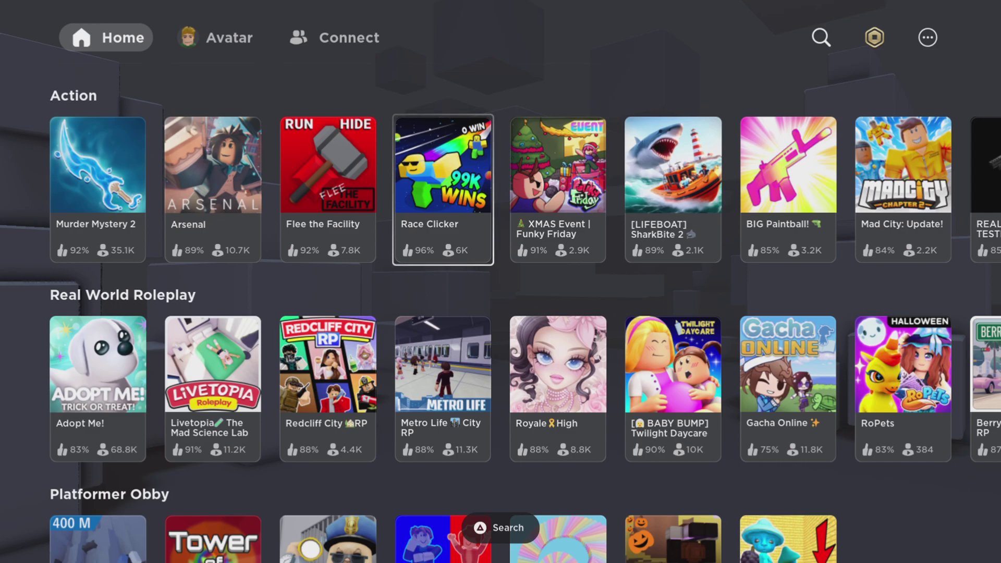
key(Down)
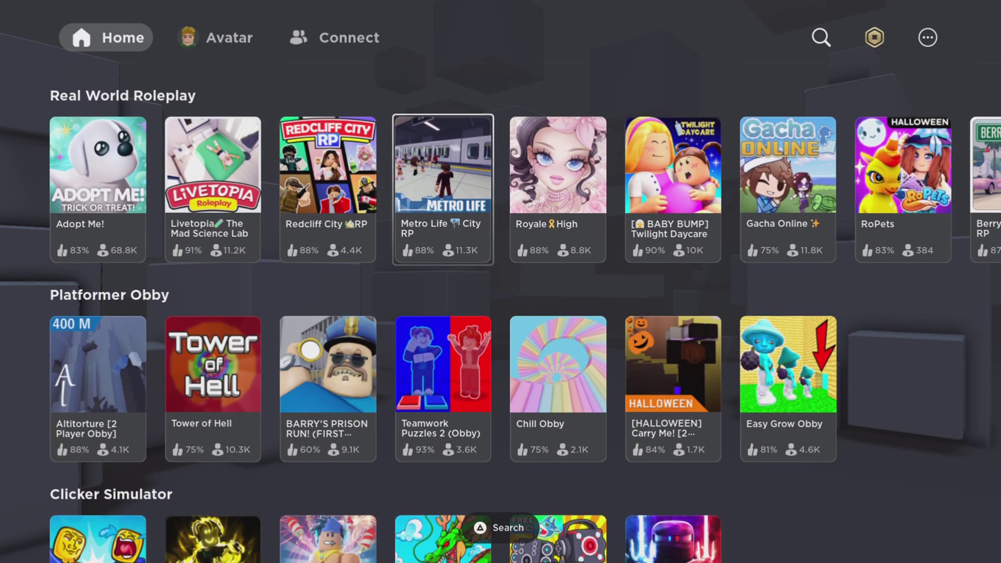
key(Down)
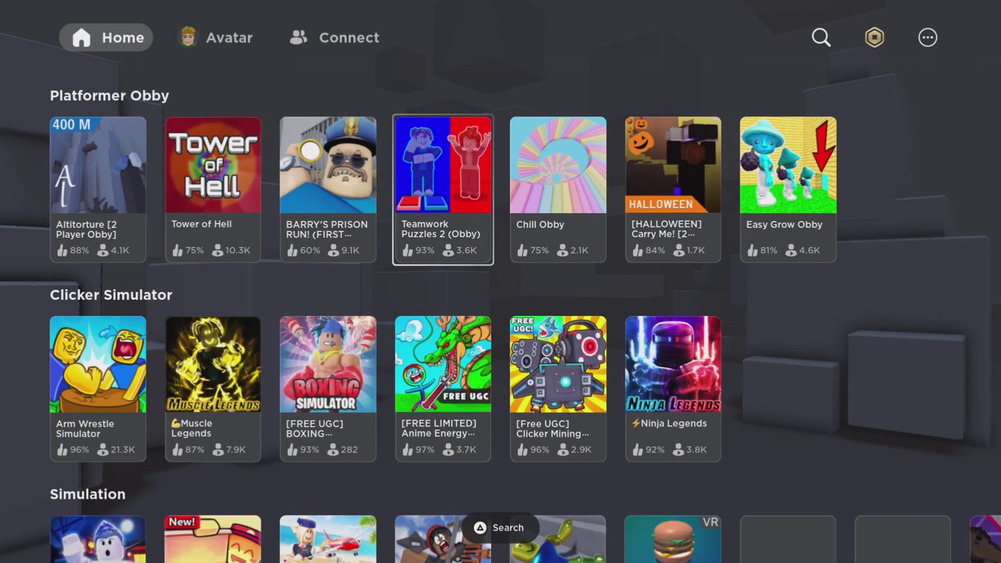
key(Up)
key(Up)
key(Right)
key(Up)
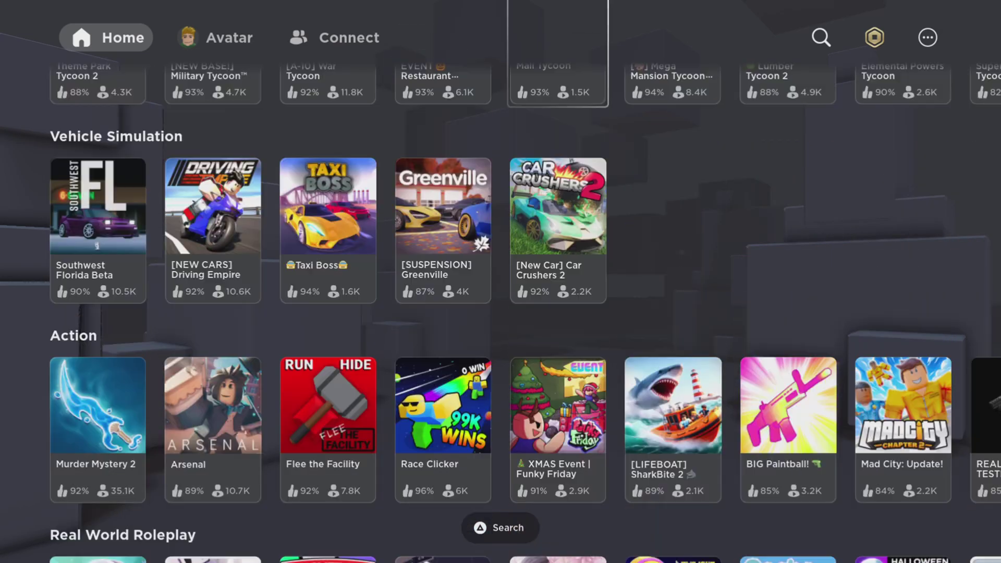
key(Up)
key(Down)
key(Up)
key(Right)
key(Right)
Return to Fighting & Battle, checking BedWars and Rogue Demon, then Natural Disaster Survival
key(Up)
key(Up)
key(Up)
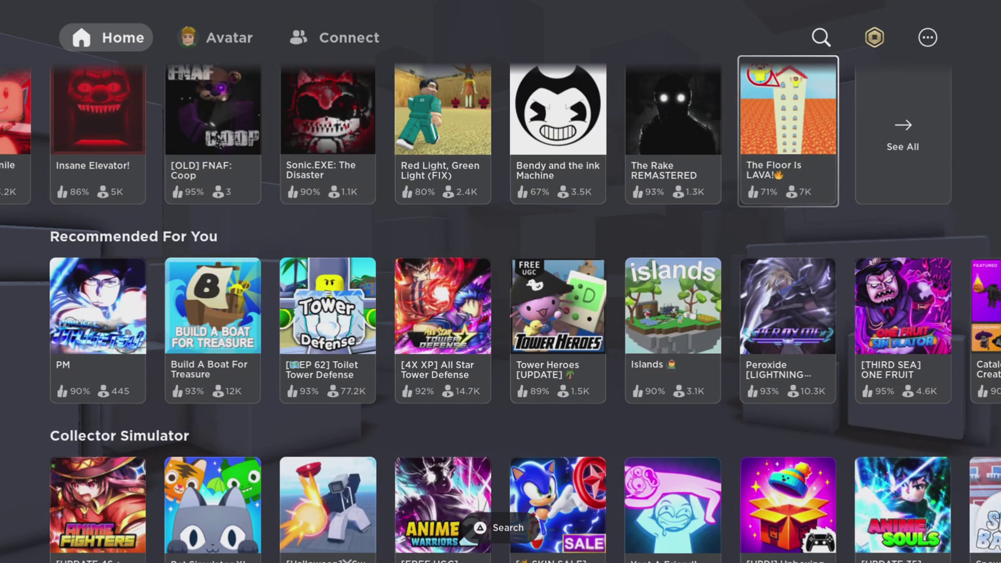
key(Up)
key(Up)
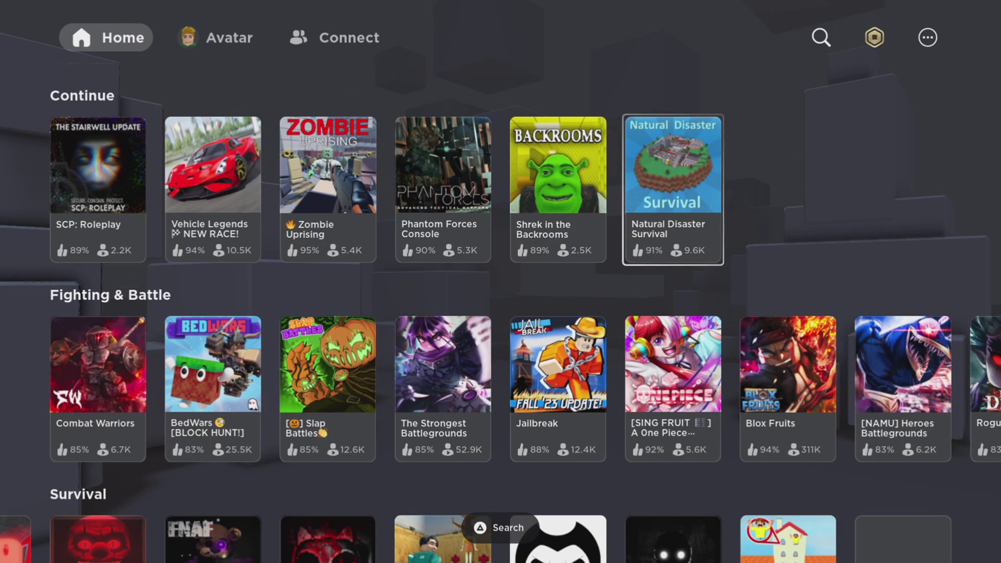
key(Up)
key(Down)
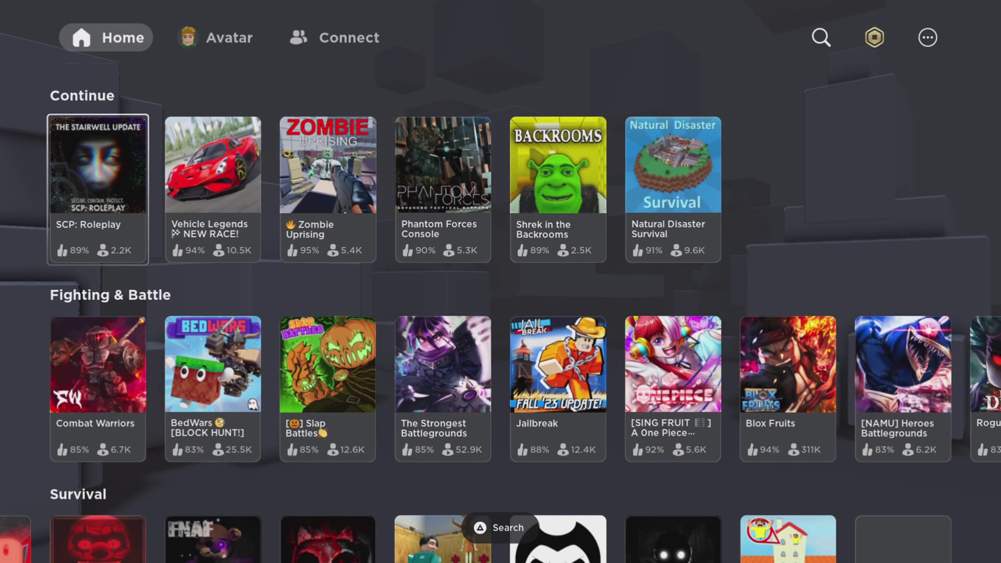
key(Down)
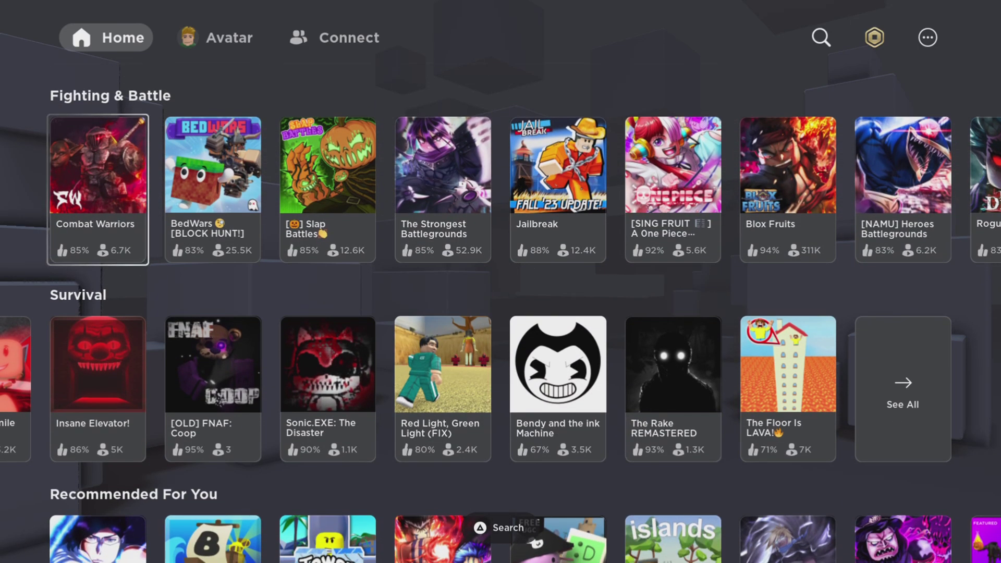
key(Right)
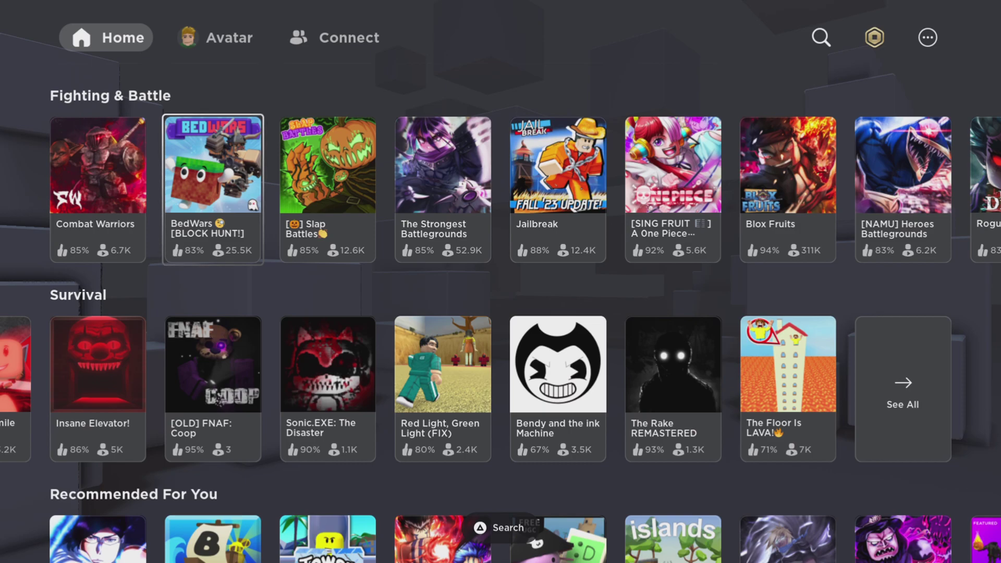
key(Right)
key(Right)
key(Right)
key(Right)
key(Right)
key(Right)
key(Right)
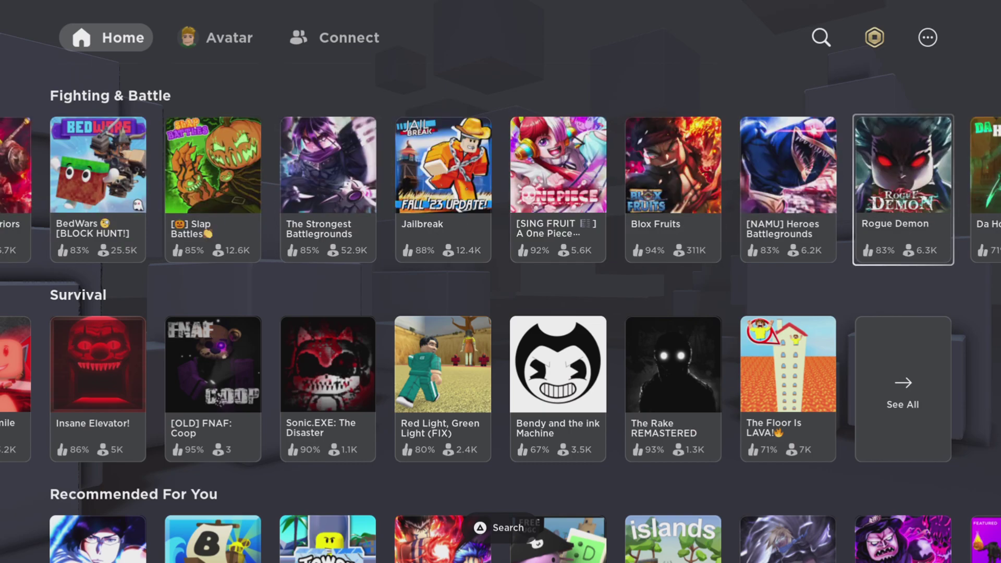
key(Right)
key(Right)
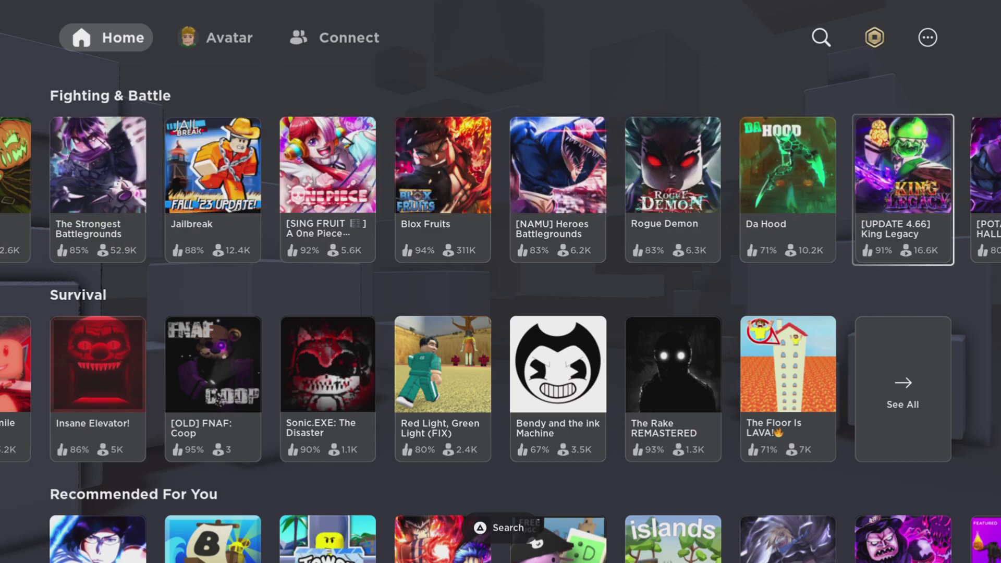
key(Down)
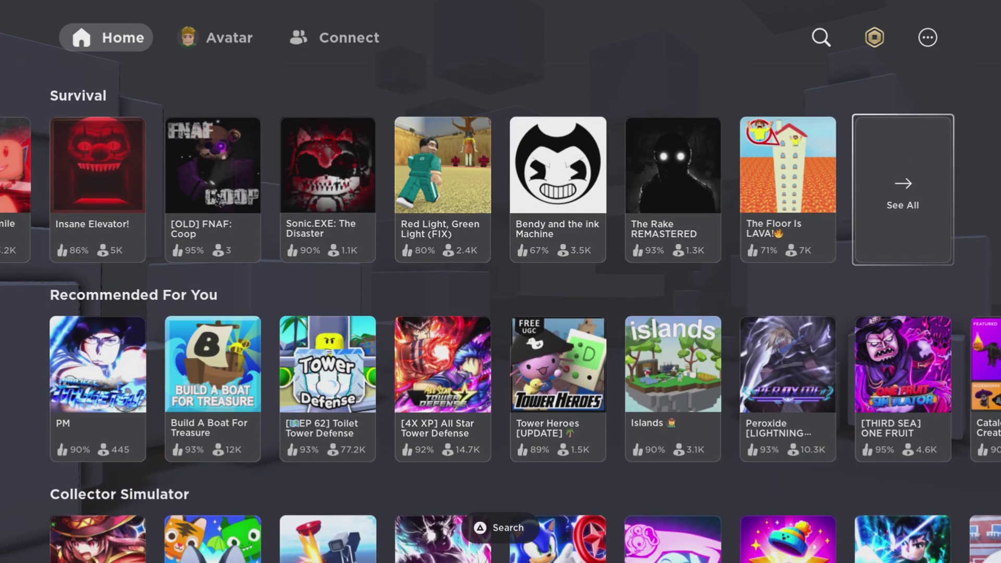
key(Up)
key(Up)
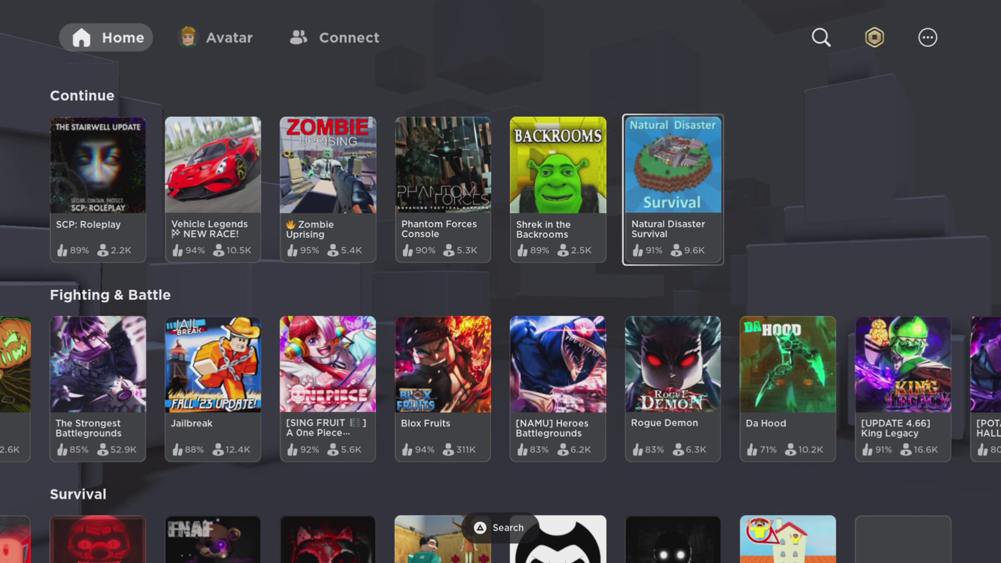
Move down past the Collector Simulator and Tycoon rows and focus Arsenal in Action
key(Down)
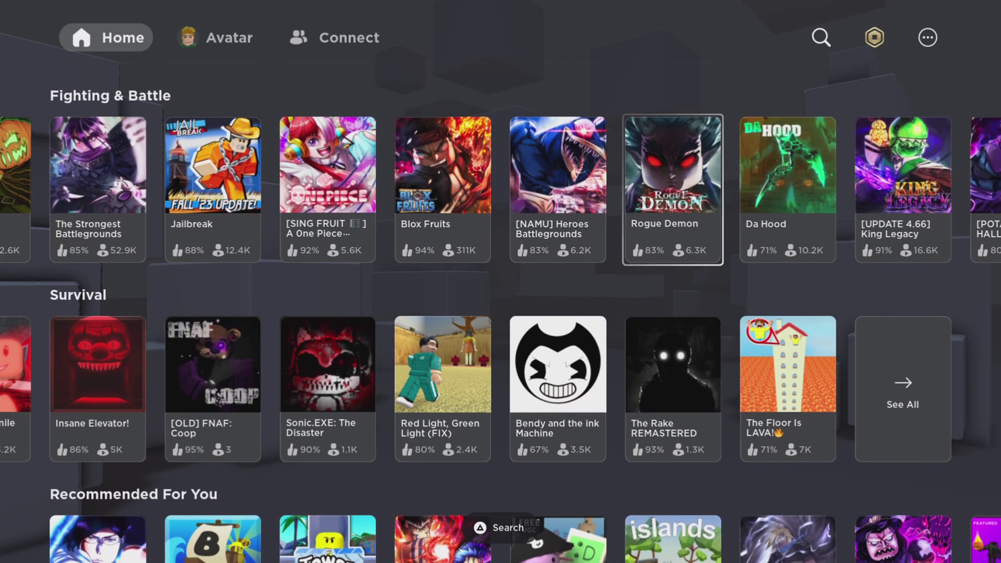
key(Down)
key(Down)
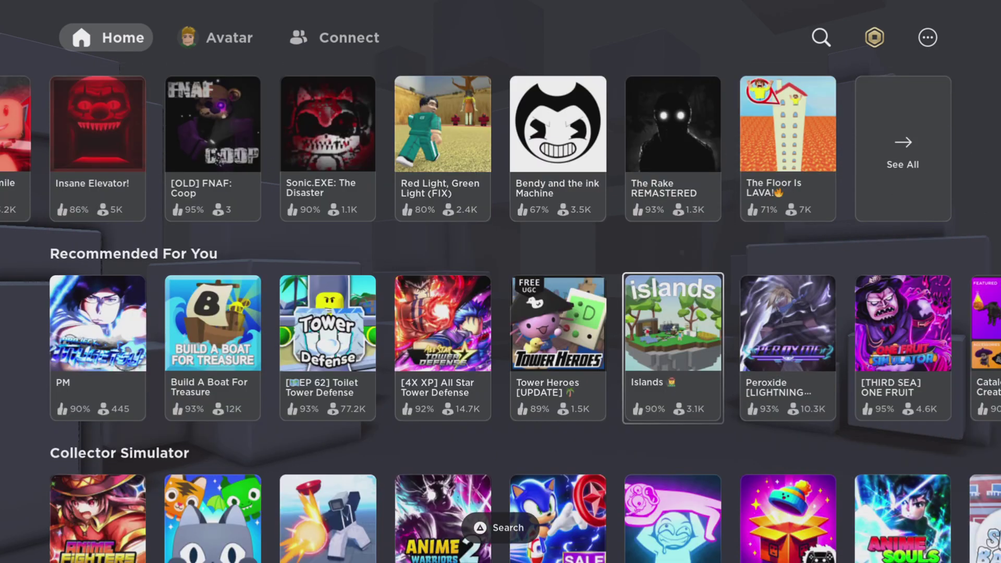
key(Down)
key(Left)
key(Down)
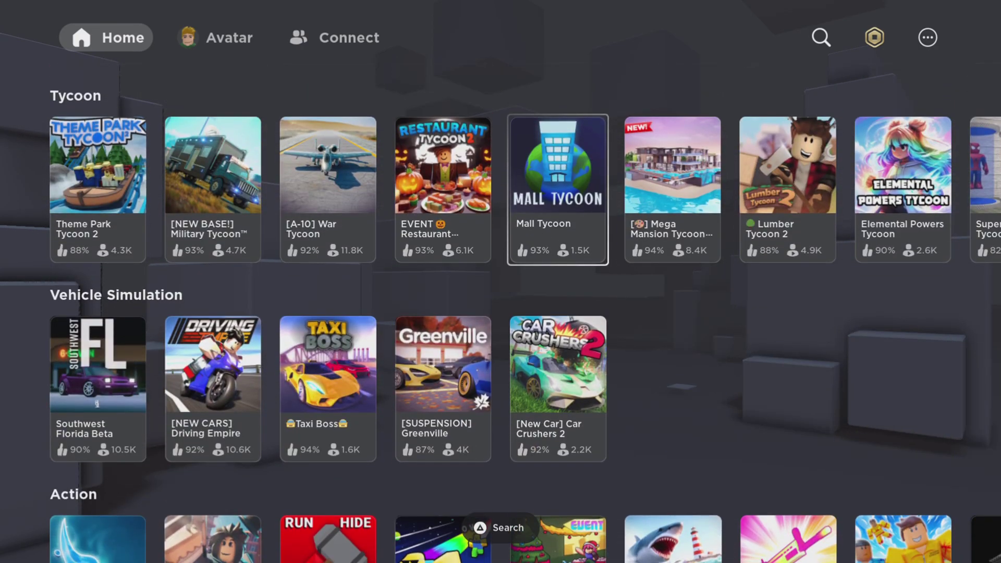
key(Left)
key(Left)
key(Left)
key(Left)
key(Down)
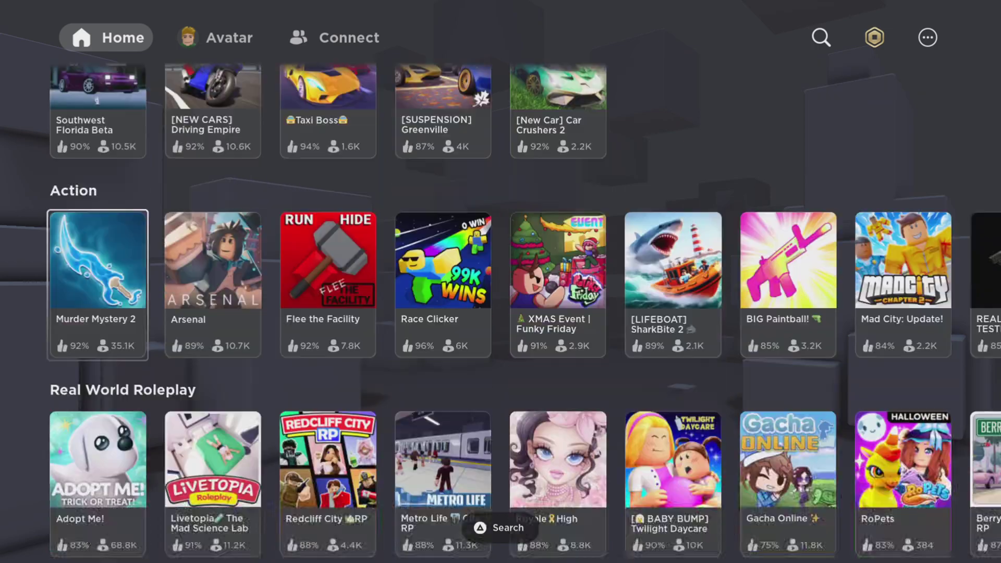
key(Right)
key(Right)
key(Left)
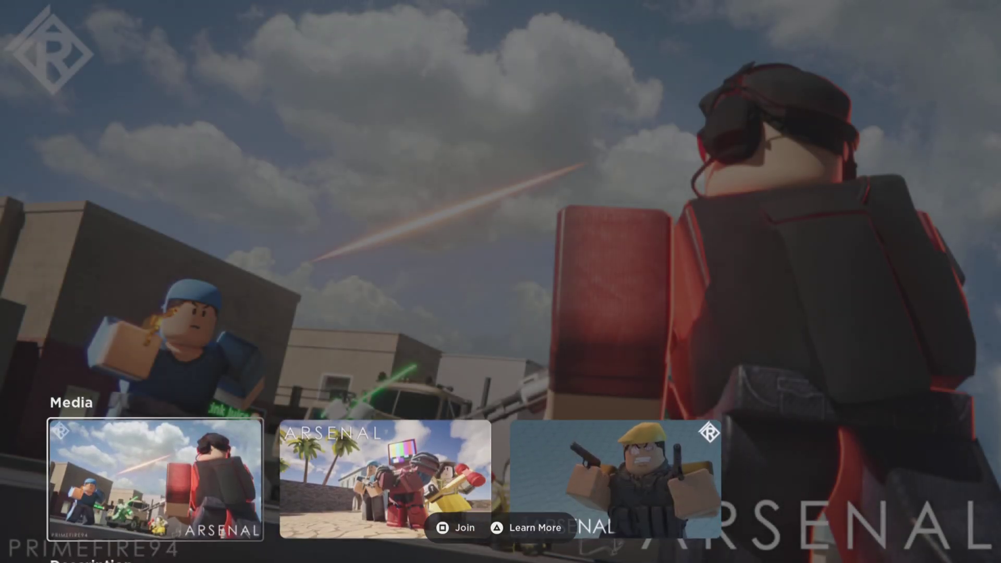
Join an Arsenal server and continue from the loading menu to team selection
key(Return)
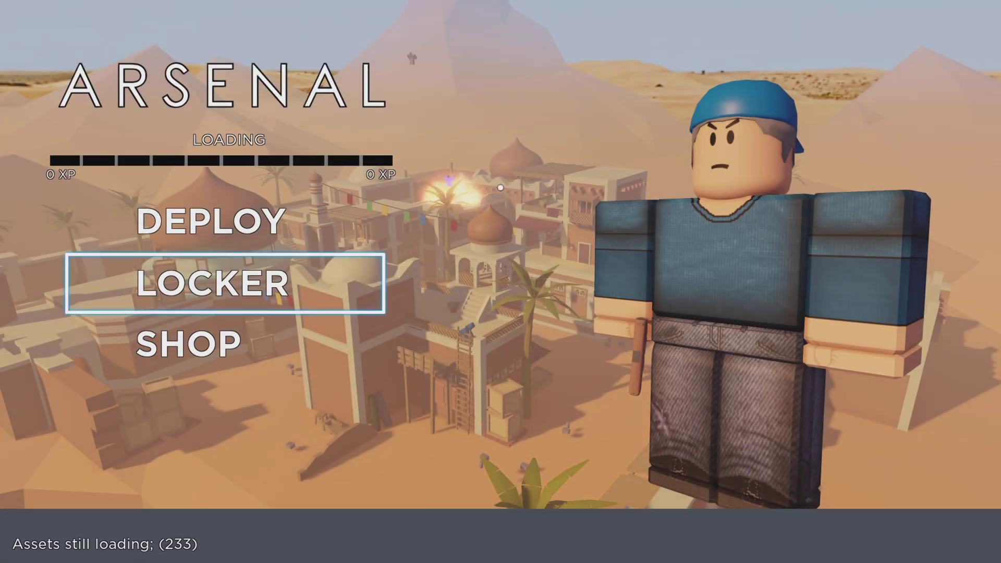
click(211, 222)
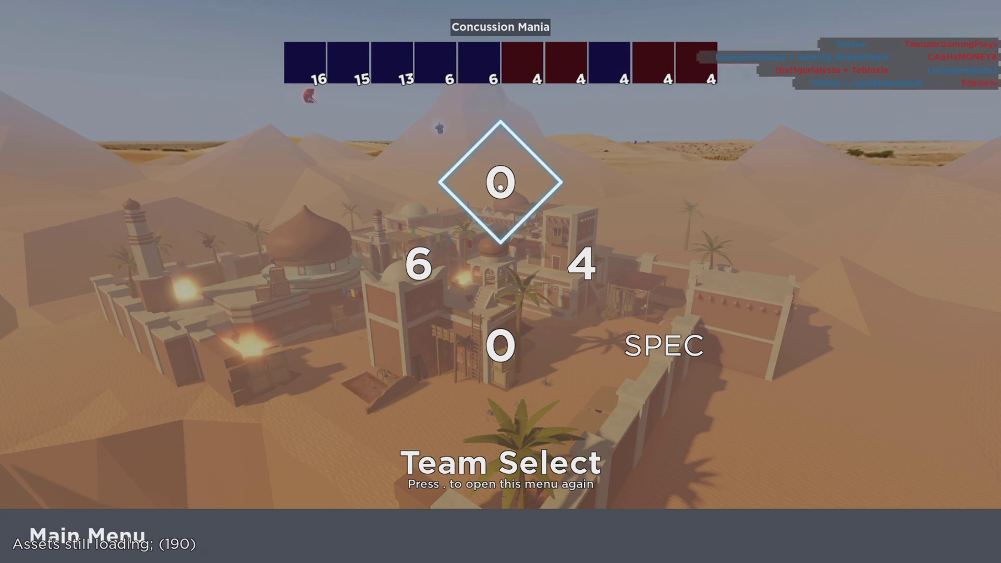
Deploy on the red team and fire the Concussion Rifle at enemies in the courtyard
click(582, 263)
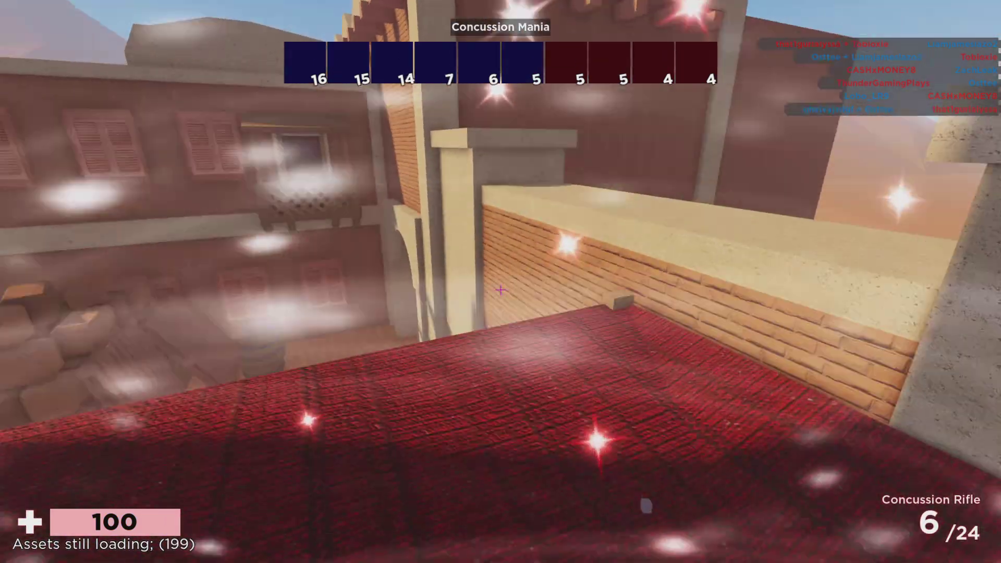
key(t)
key(Tab)
click(501, 291)
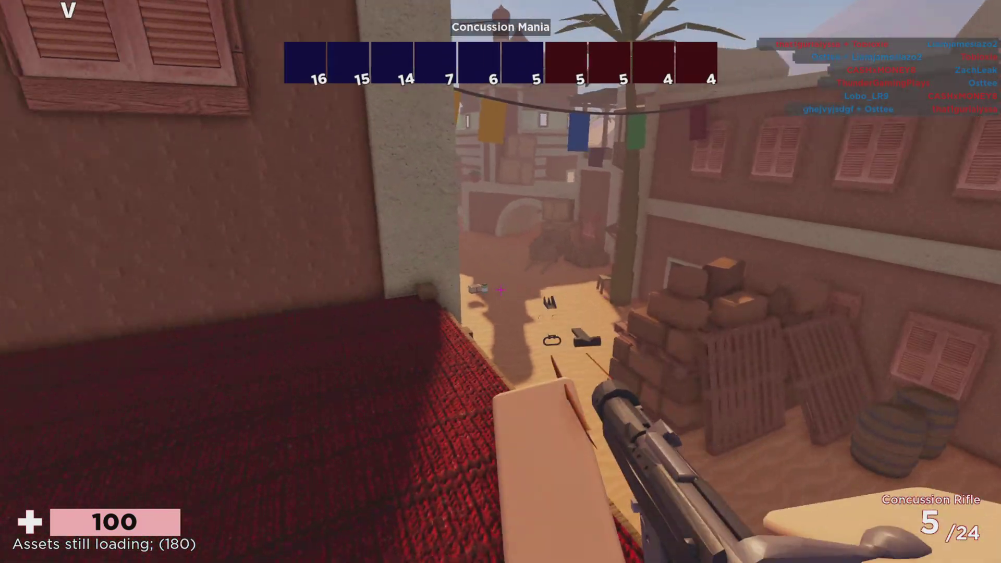
click(501, 289)
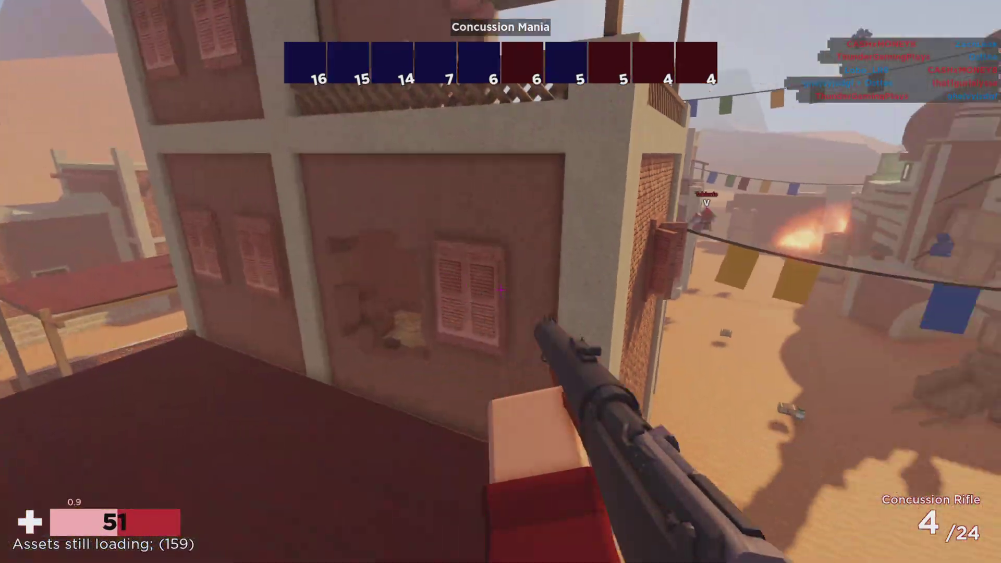
click(500, 289)
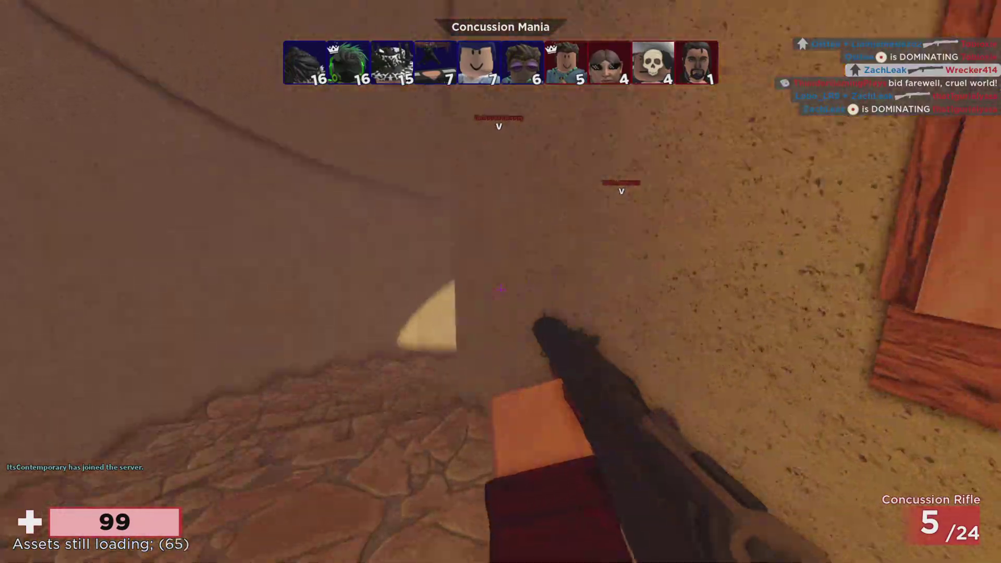
Advance past the stacked crates and through the alley toward the door
key(w)
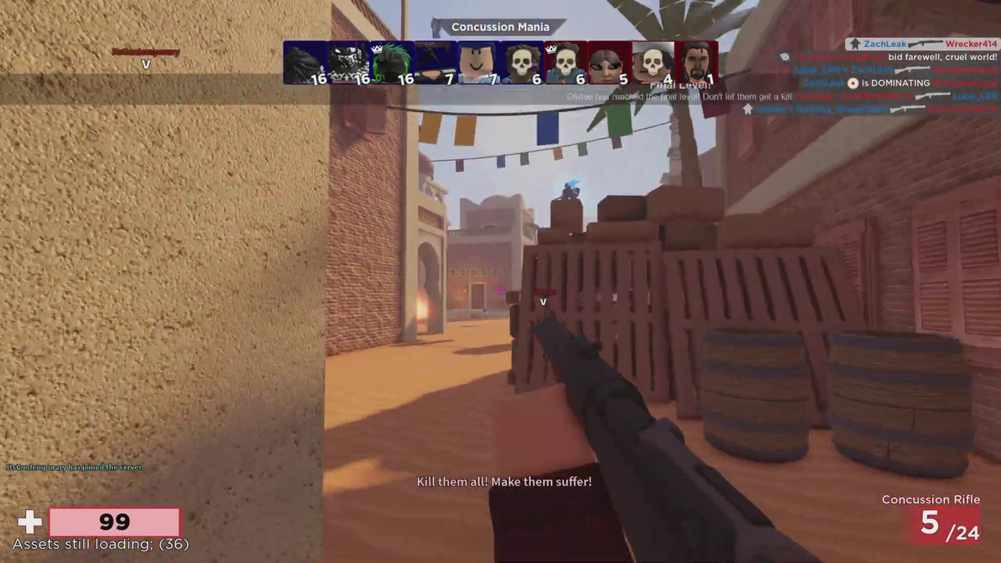
key(w)
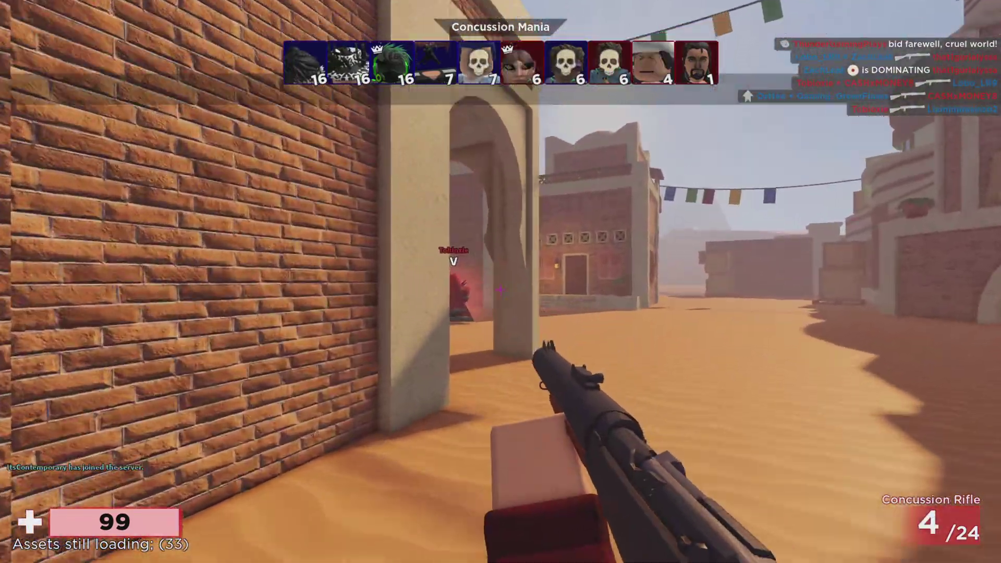
key(w)
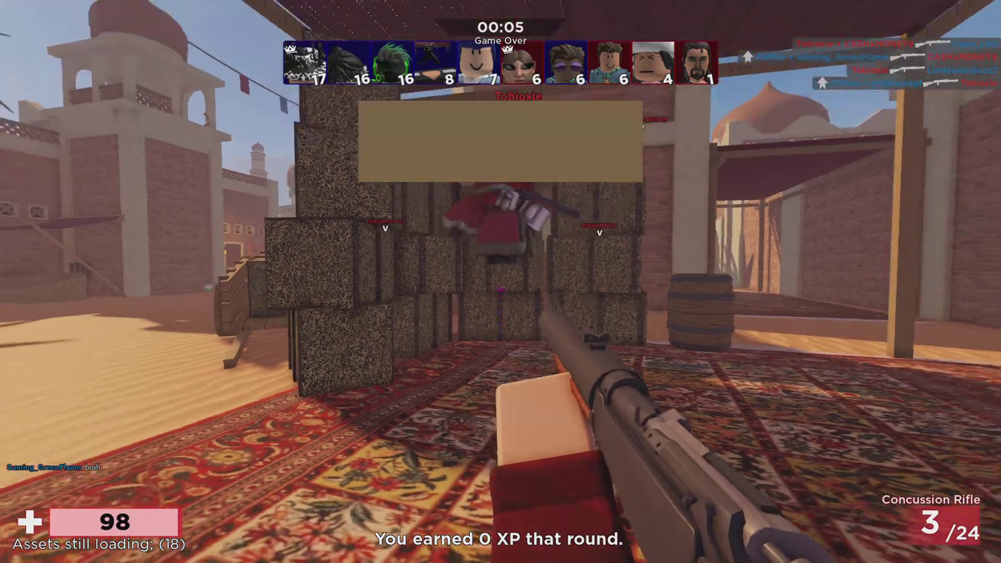
Walk toward the staircase, vote Standard for the next round, and dismiss the Robux prompt
key(w)
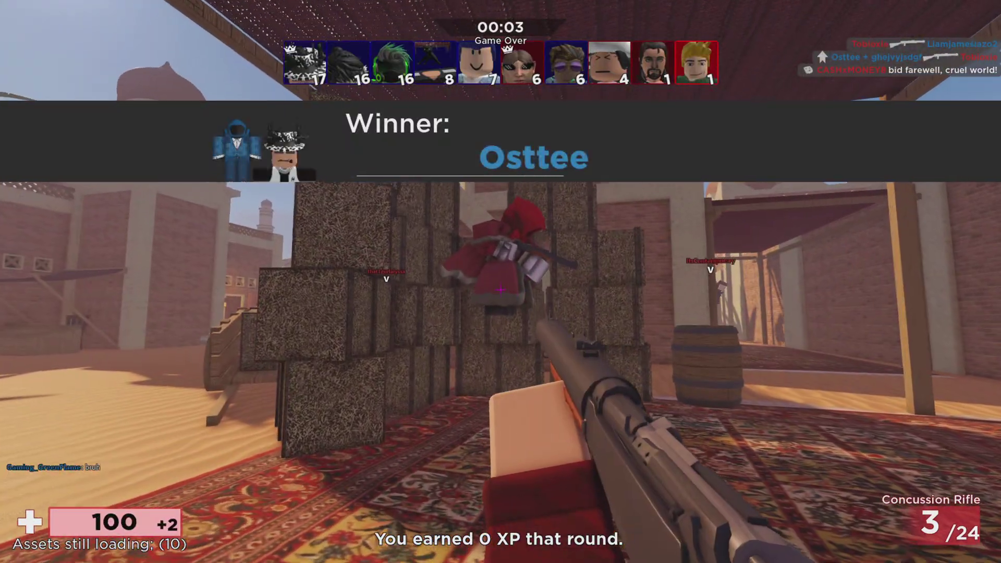
key(w)
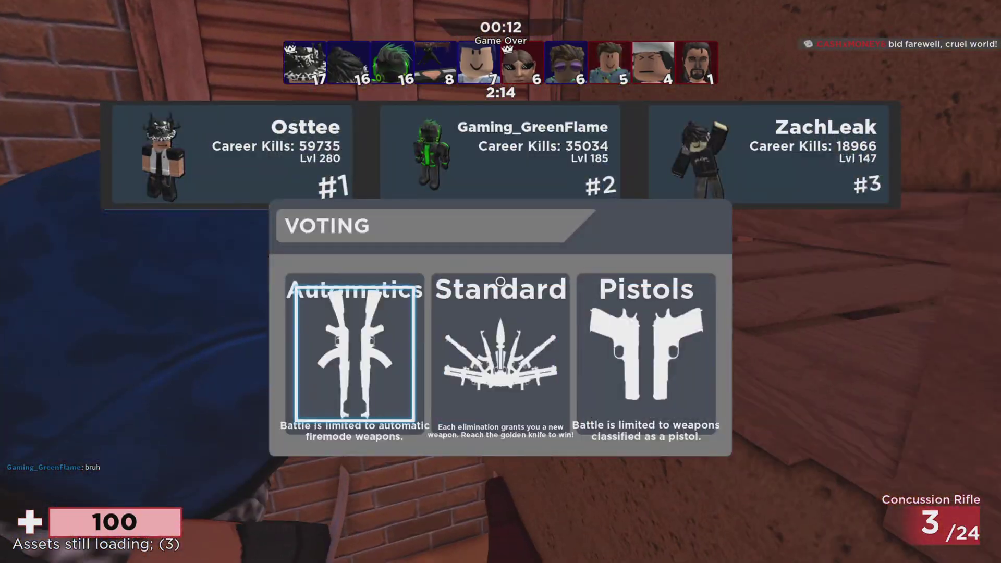
click(500, 281)
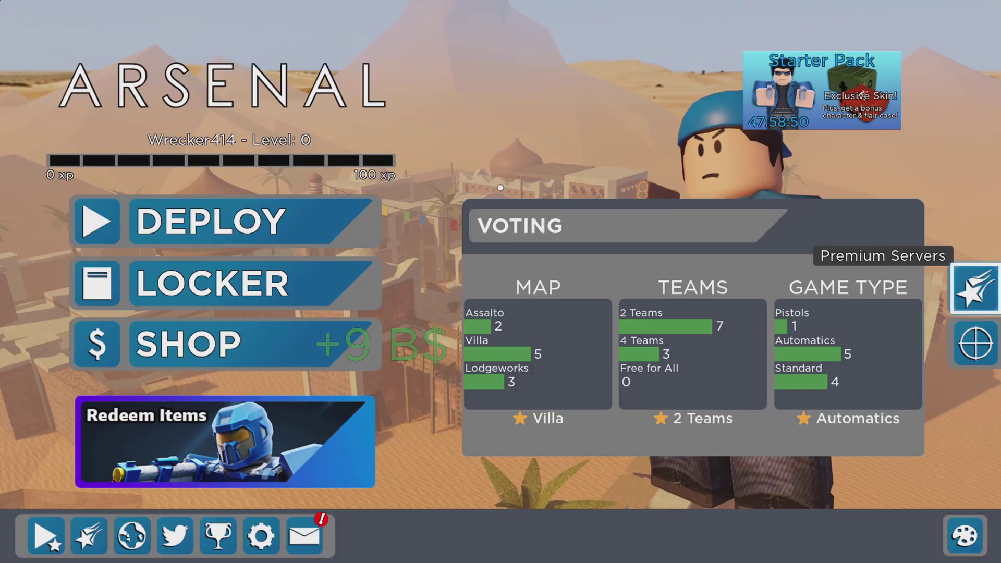
key(Return)
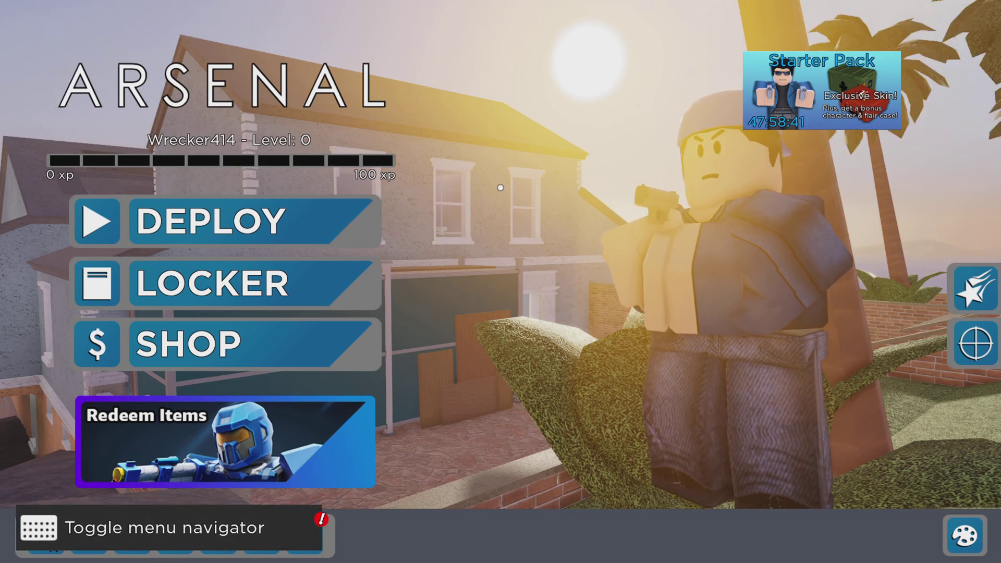
Deploy from the Arsenal main menu and join the red team
key(Escape)
key(Escape)
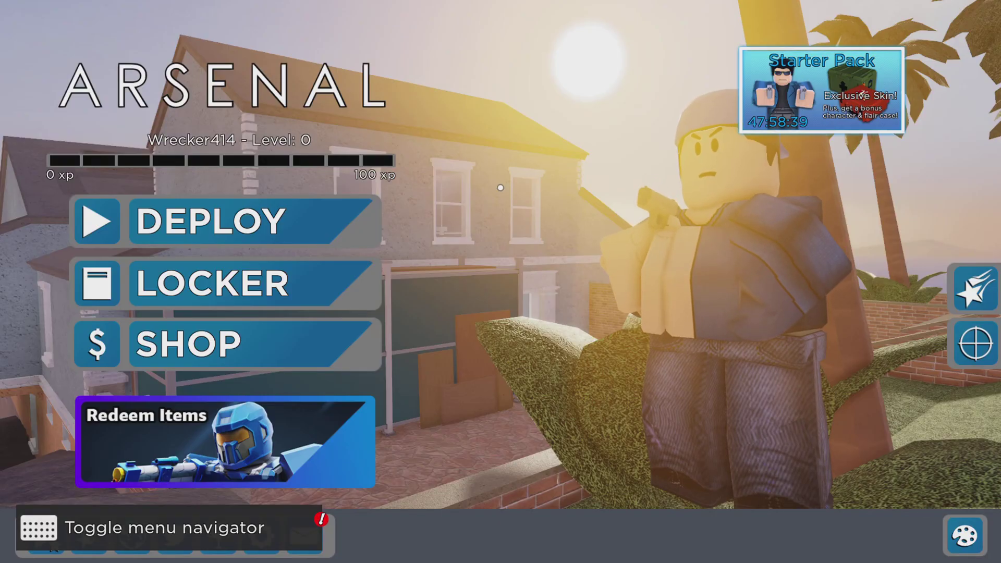
key(Left)
key(Up)
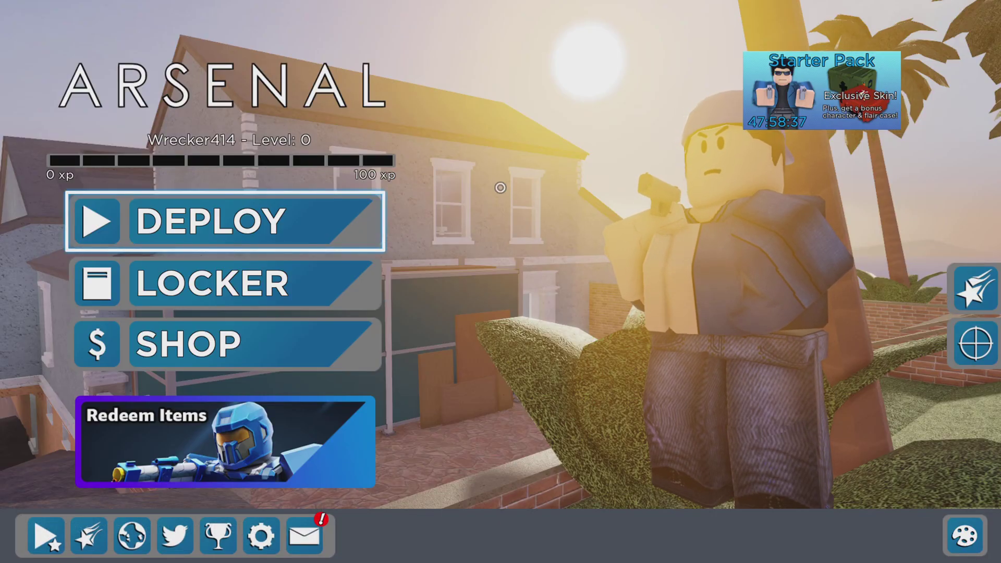
key(Return)
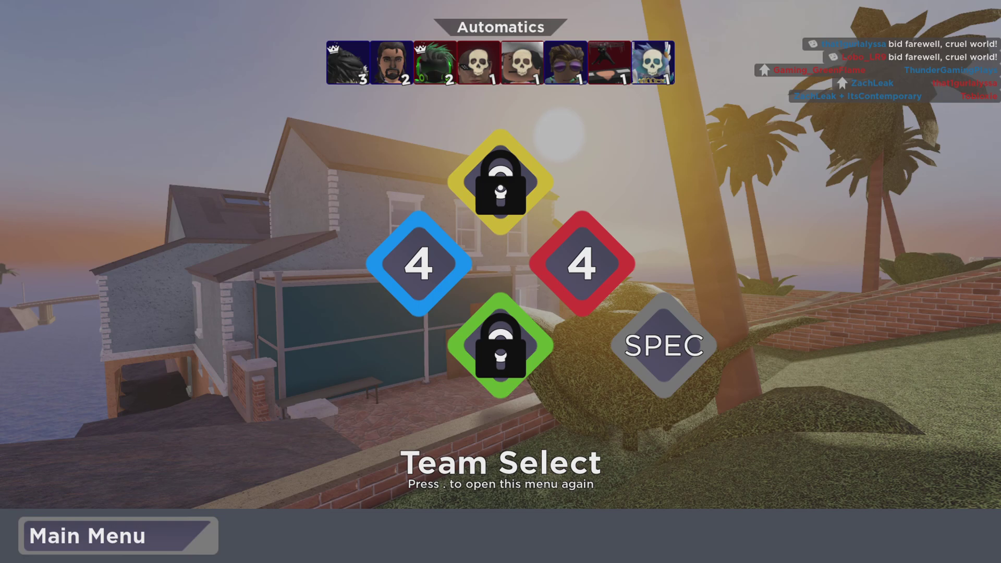
key(Right)
key(Return)
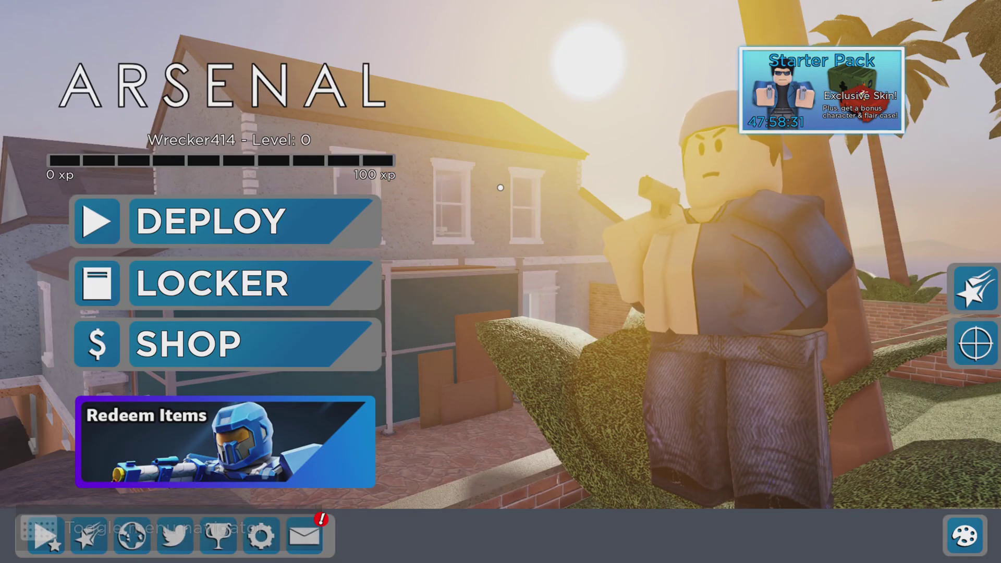
key(backslash)
key(Return)
key(Return)
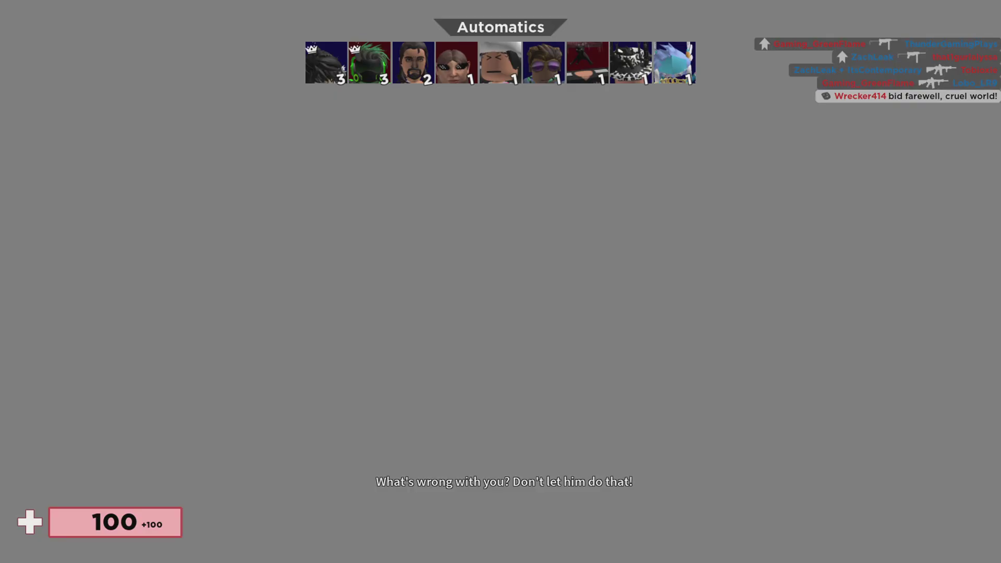
Walk through the arch onto the terrace and climb the stairs toward the house doorway
key(w)
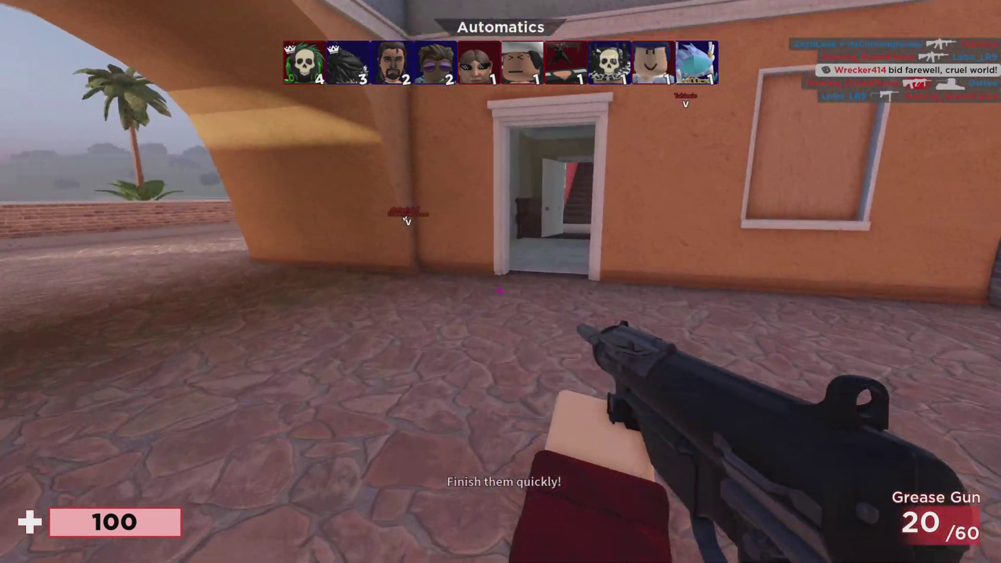
key(w)
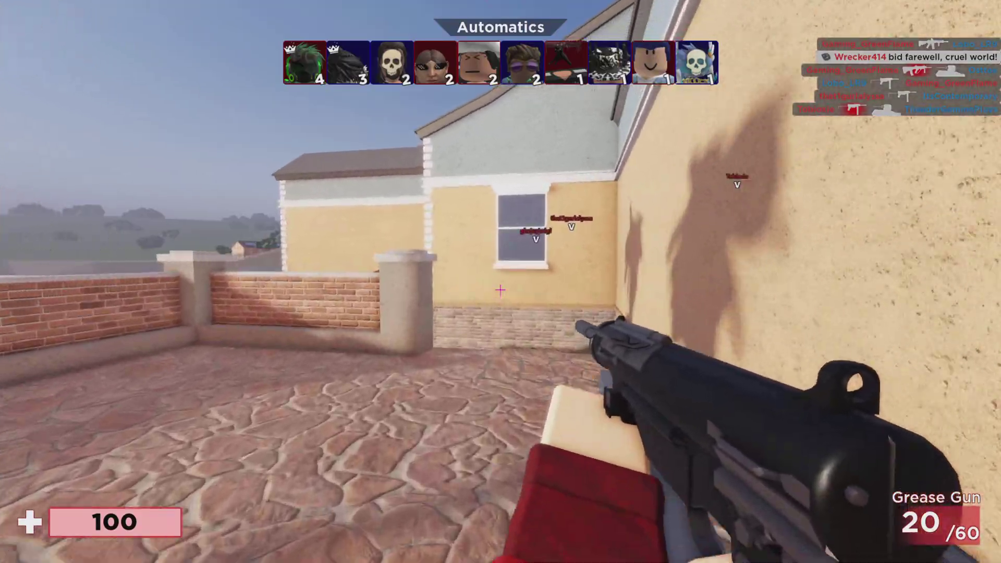
key(w)
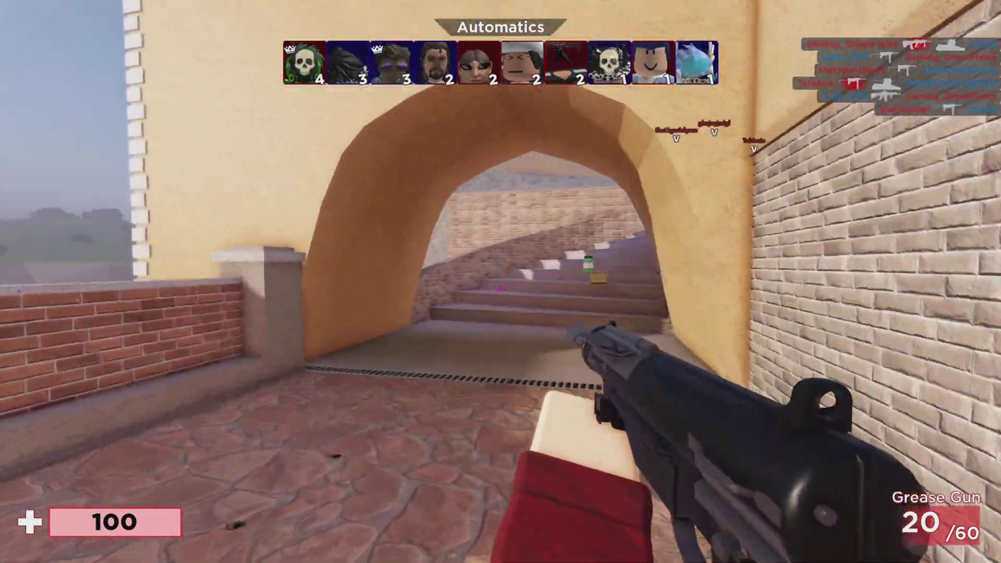
key(w)
key(w)
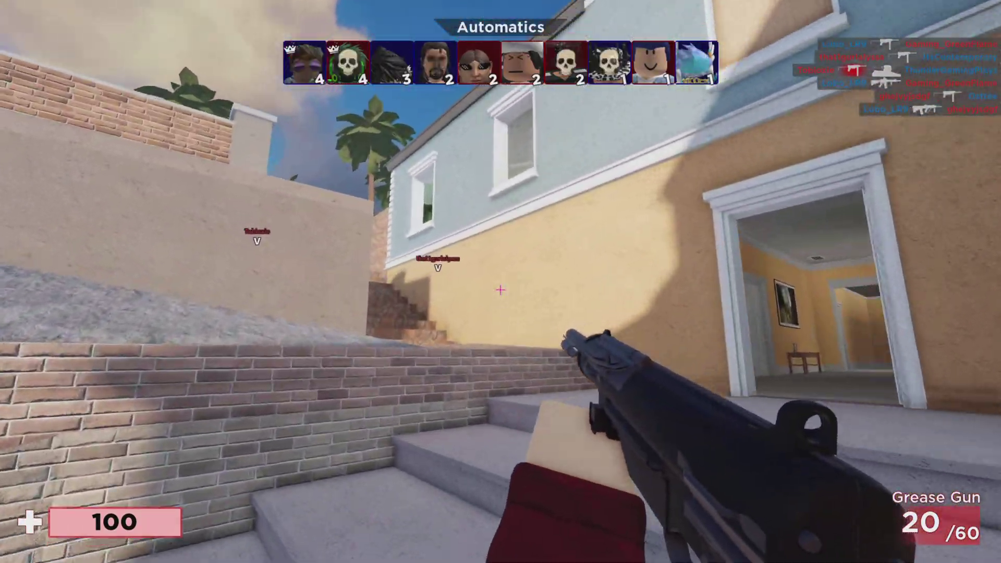
key(w)
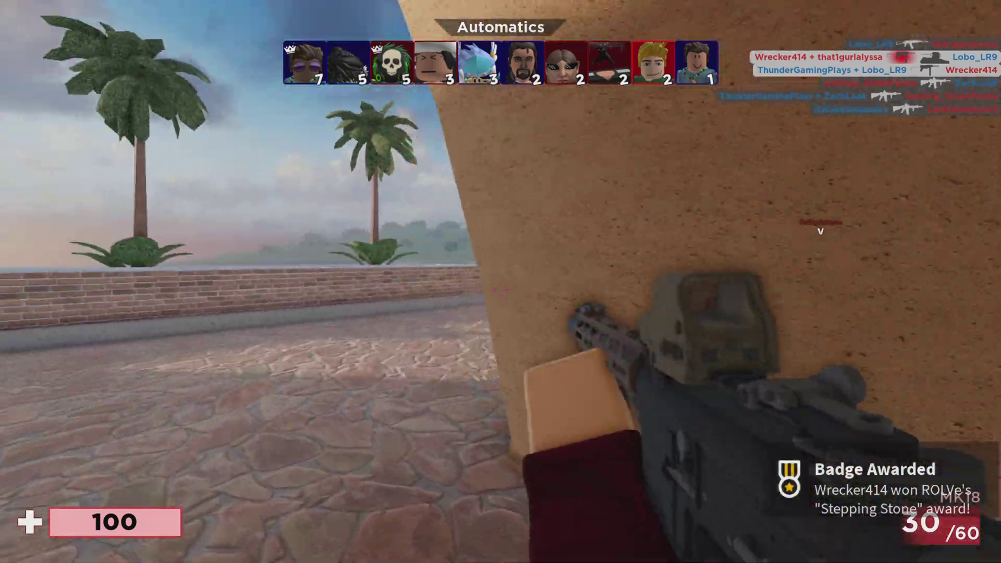
Enter the house and shoot enemies in the kitchen and blue room while aiming down sights
key(w)
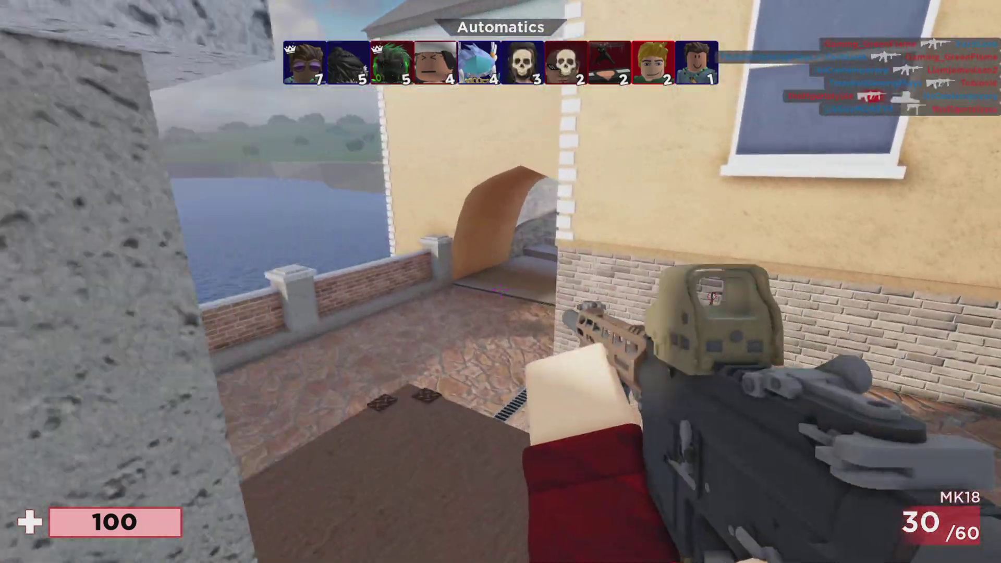
key(w)
key(w)
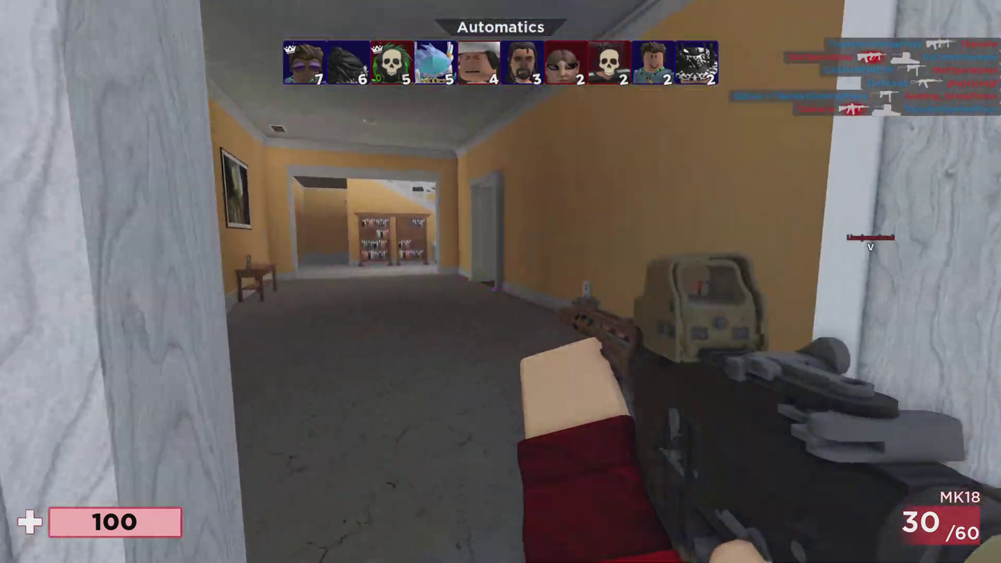
key(w)
key(w)
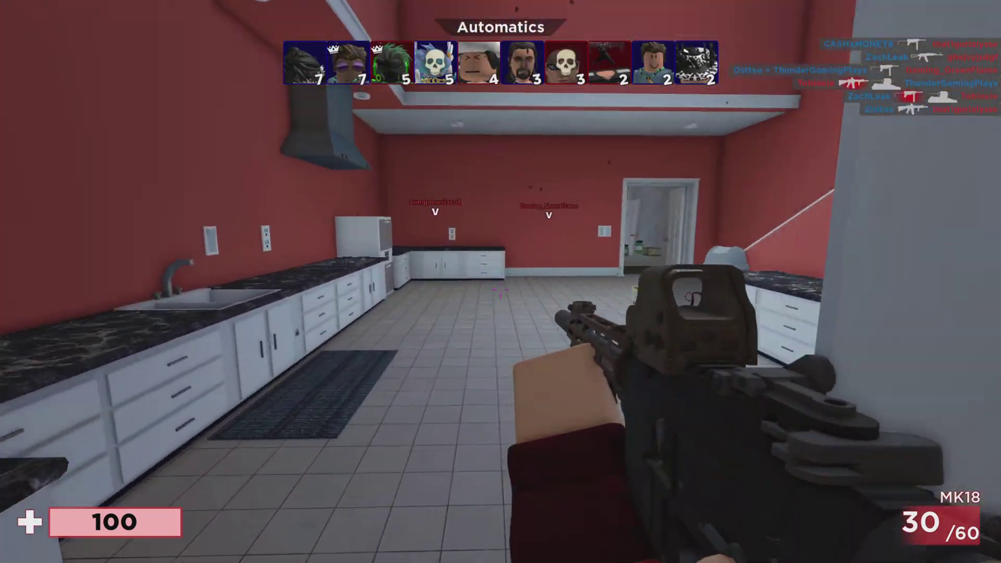
right_click(501, 281)
drag(501, 282, 501, 282)
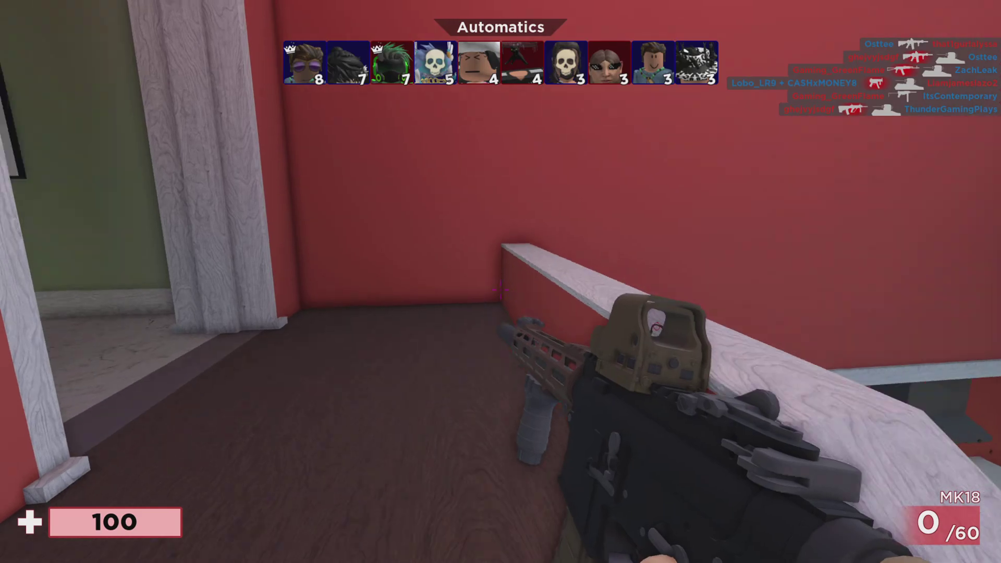
key(w)
right_click(500, 282)
drag(501, 282, 502, 282)
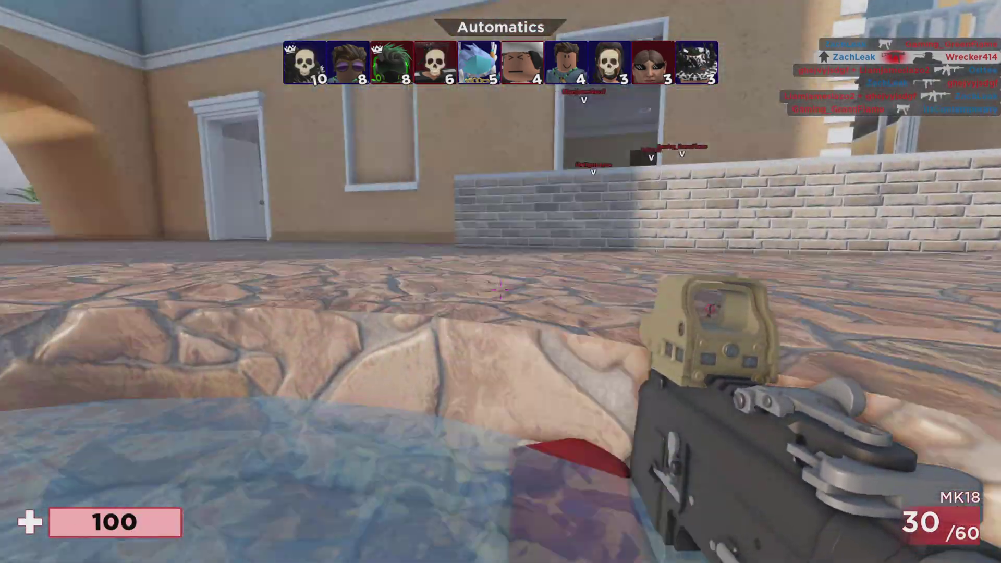
Fire at enemies in the room and courtyard, grab the health jar, and shoot the enemy indoors
key(w)
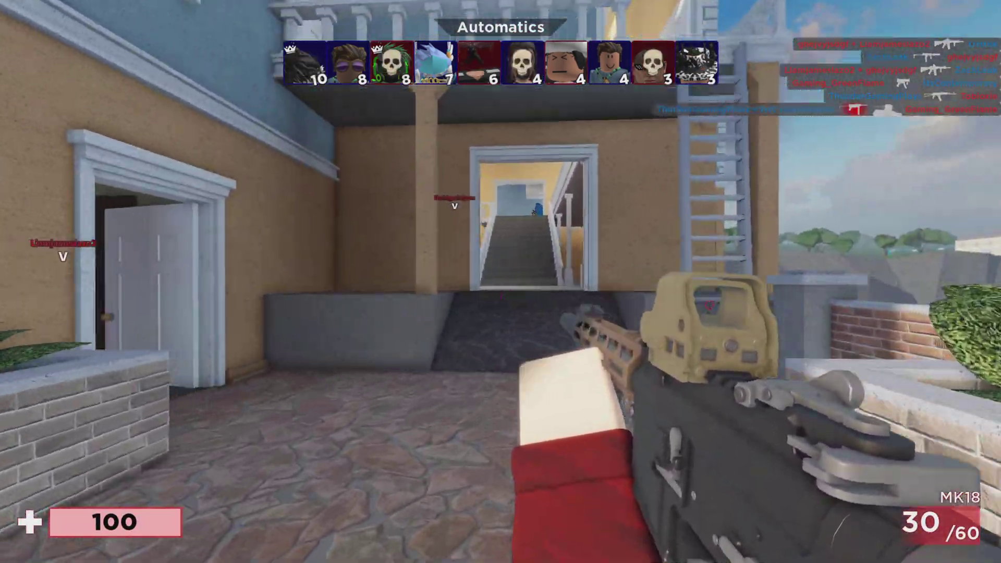
right_click(500, 282)
click(501, 282)
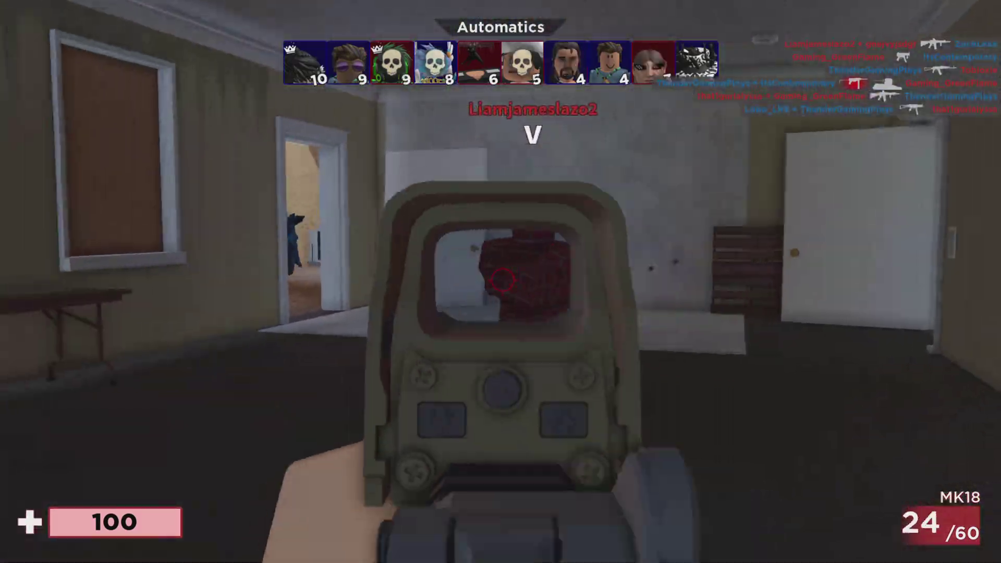
click(501, 282)
click(501, 282)
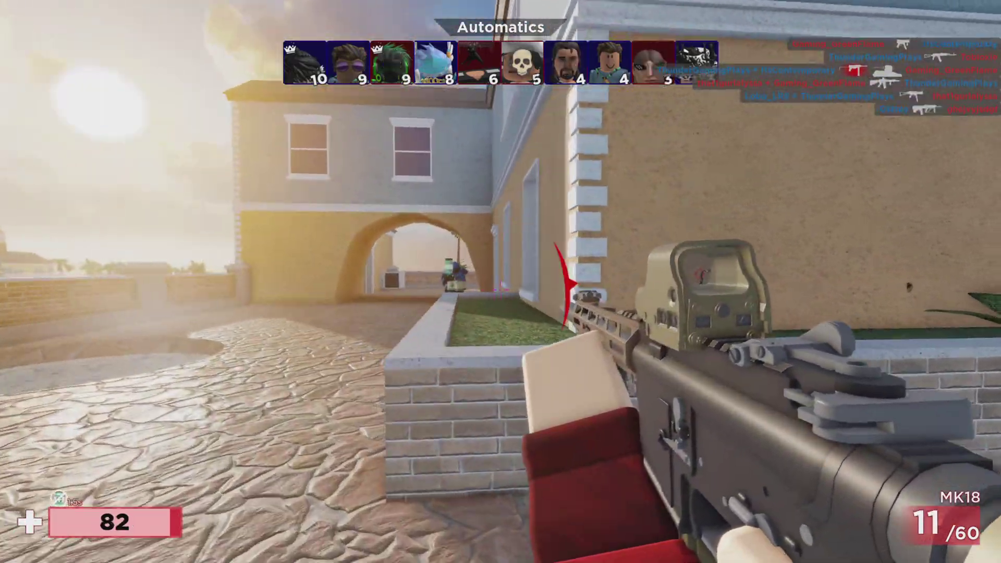
click(501, 282)
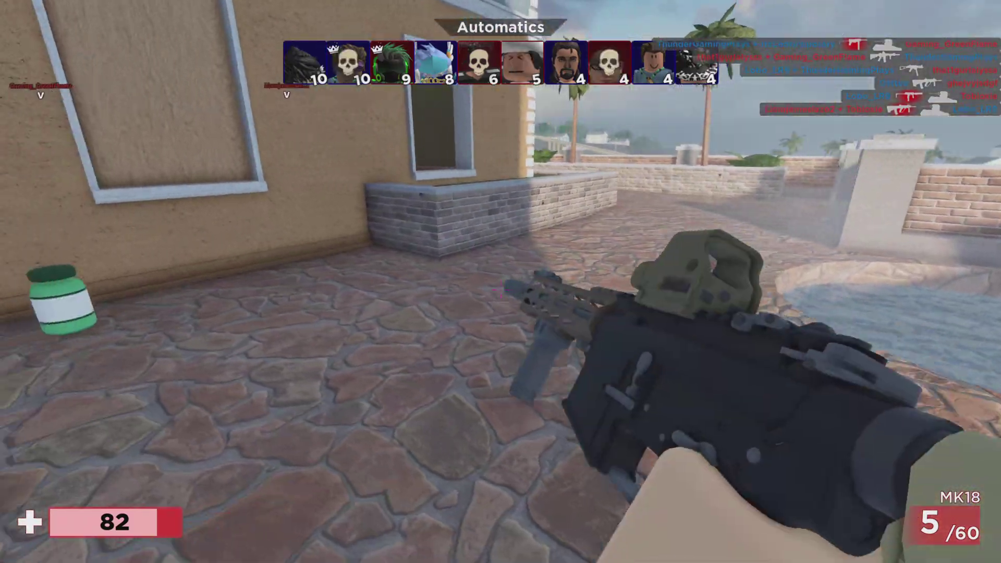
key(w)
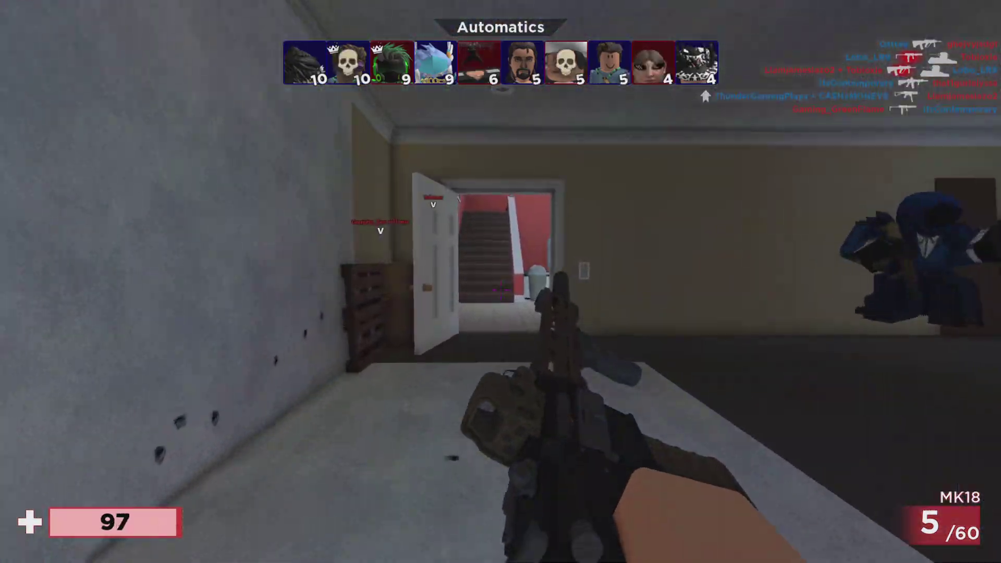
click(501, 281)
Cross the courtyard with the AUG and shoot enemies through the arch and inside the rooms
key(w)
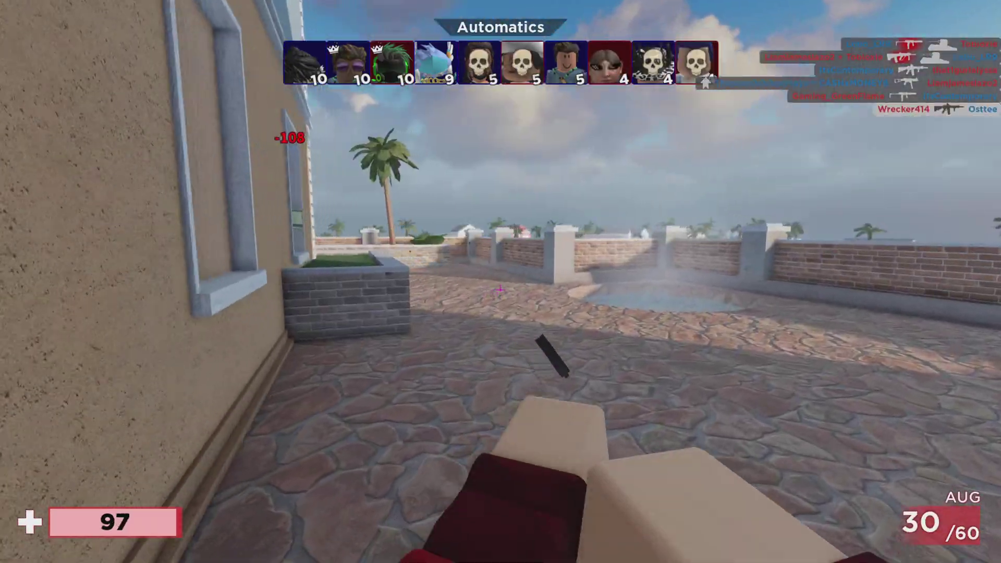
key(w)
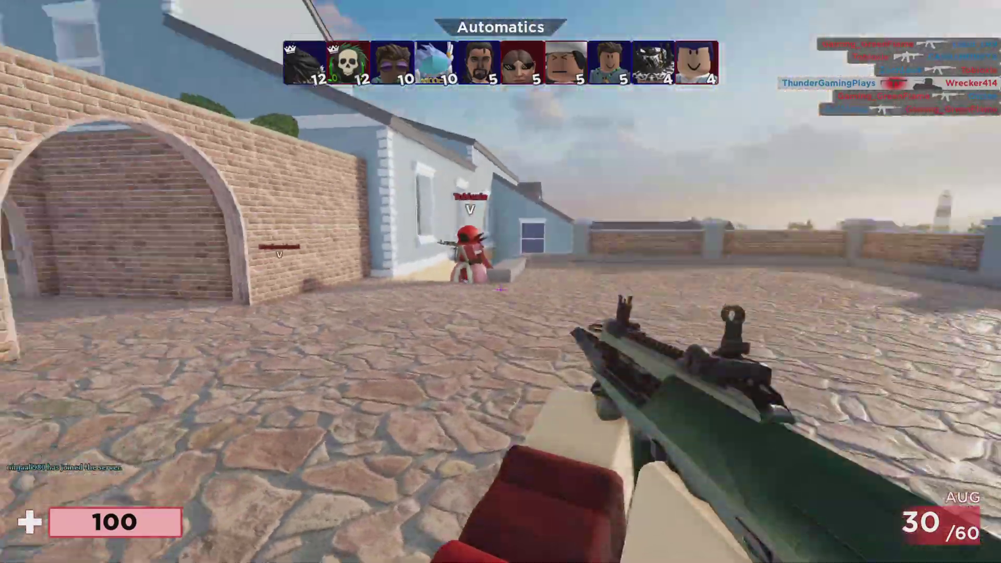
click(501, 282)
click(501, 281)
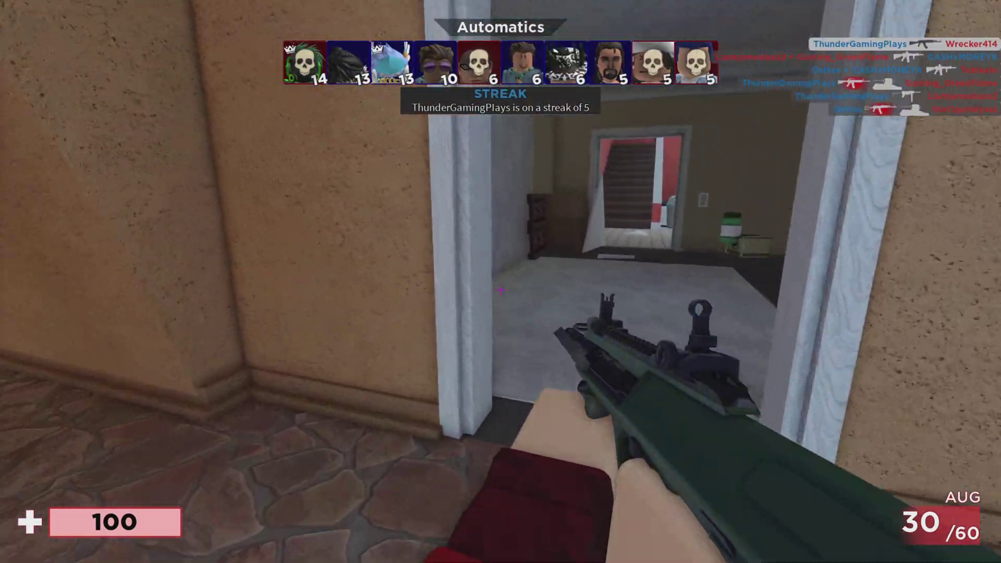
key(w)
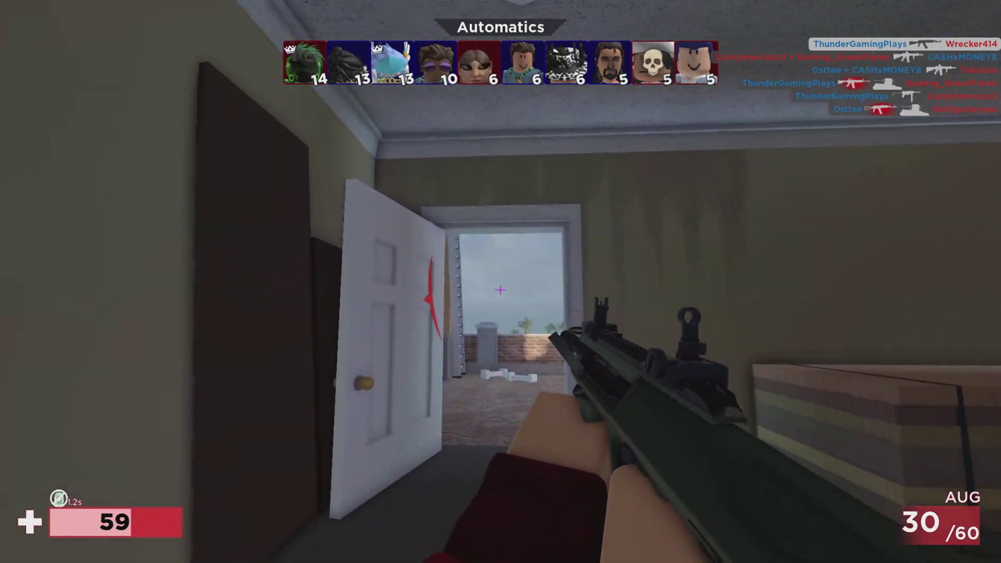
key(w)
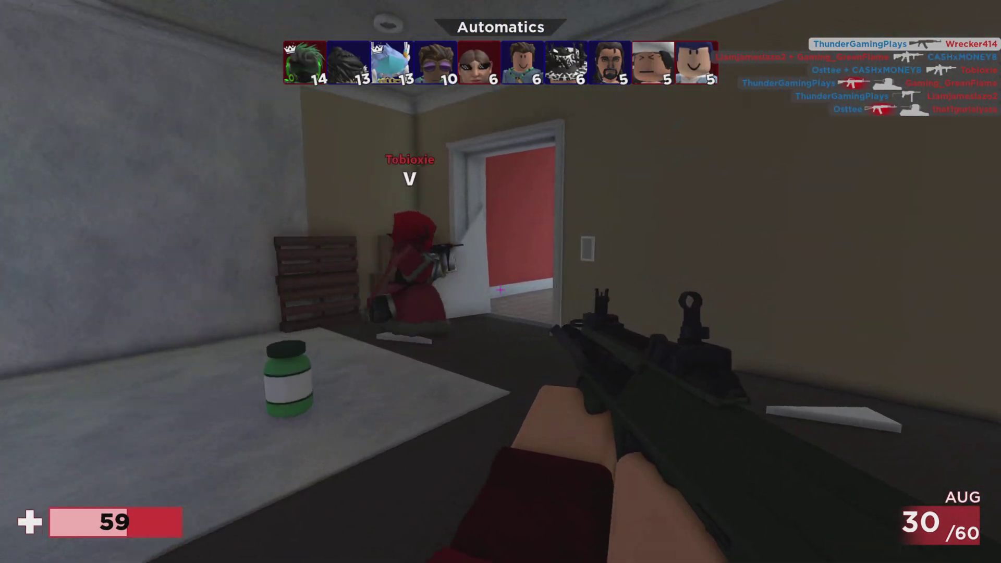
key(w)
click(500, 281)
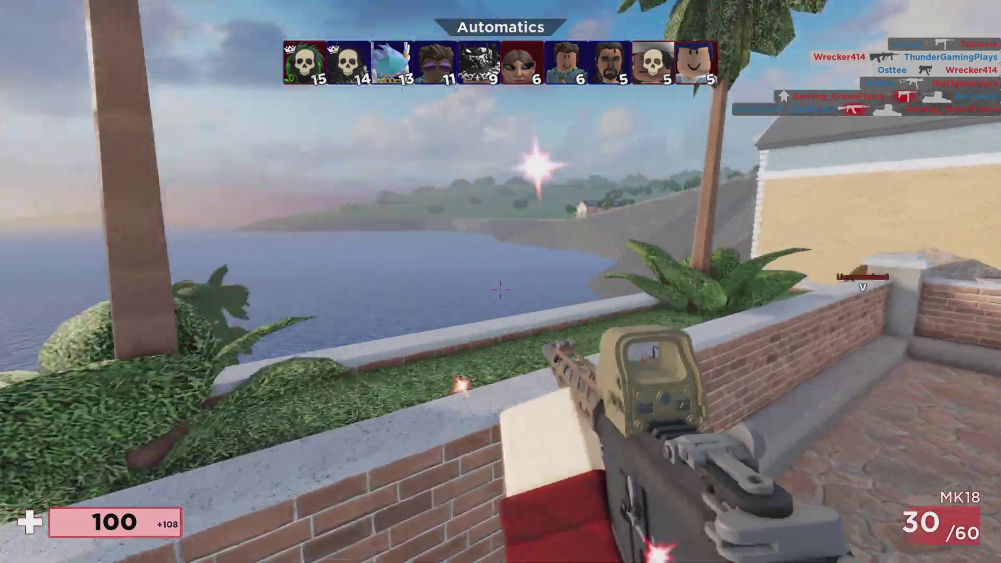
Climb toward the blue building and shoot the living-room enemy with the MK18
key(w)
key(w)
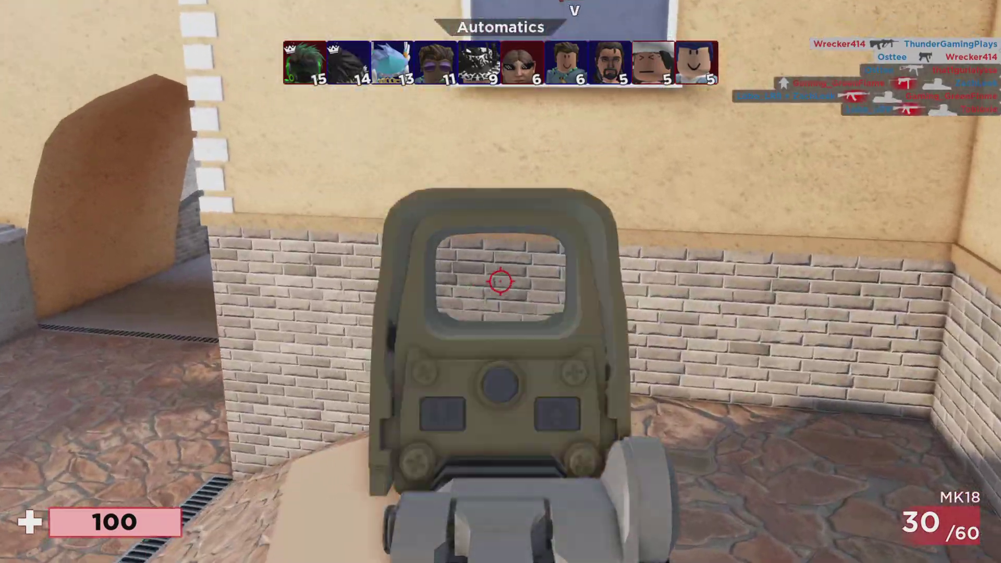
key(w)
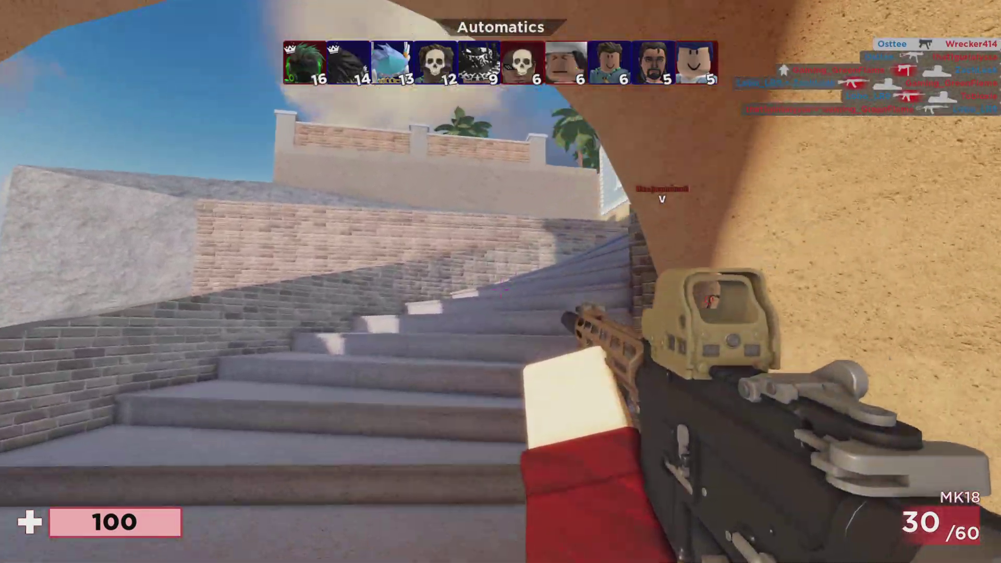
key(w)
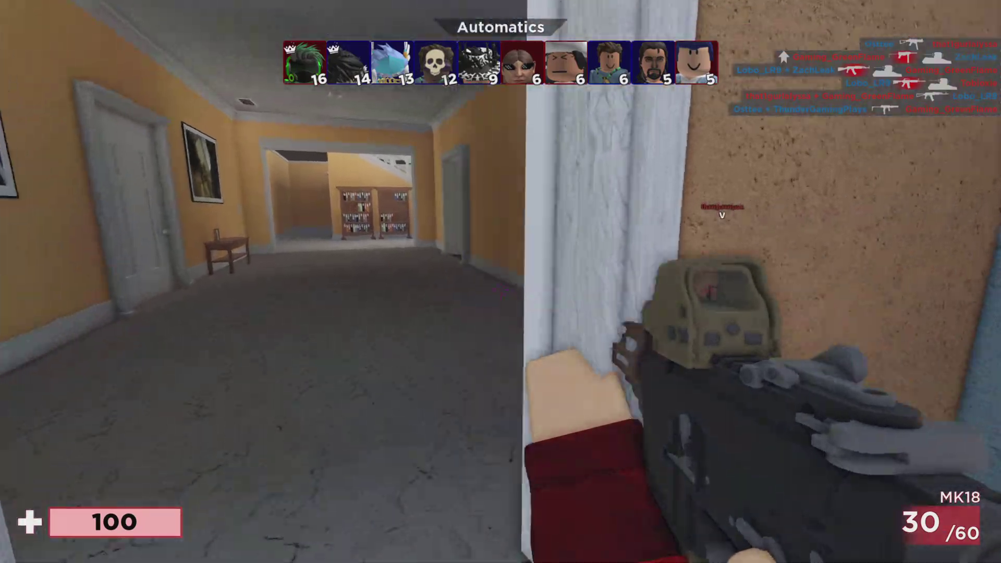
click(501, 288)
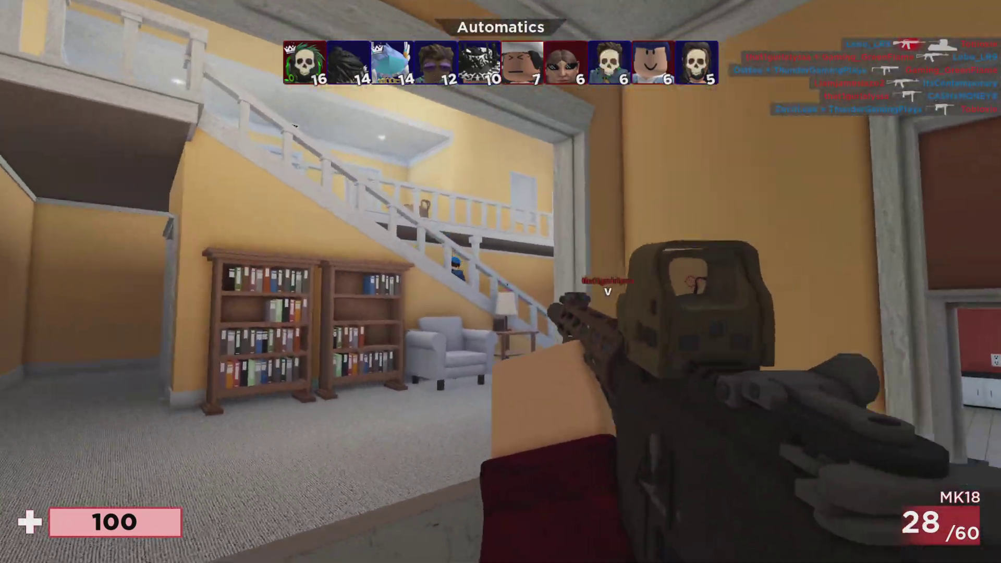
right_click(501, 289)
click(501, 289)
click(501, 289)
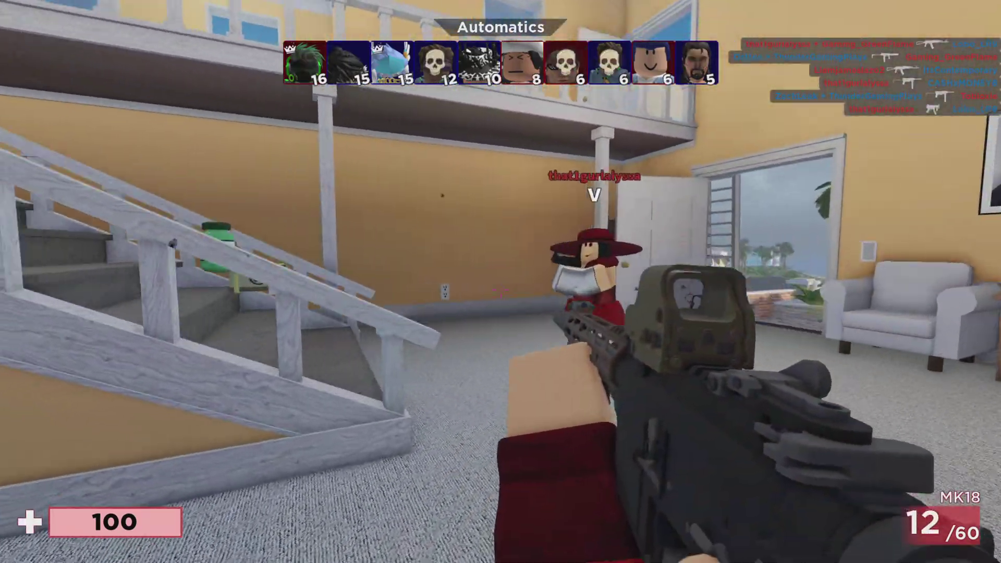
Chase up the staircase and empty the MK18 at the enemy in the blue hallway
key(w)
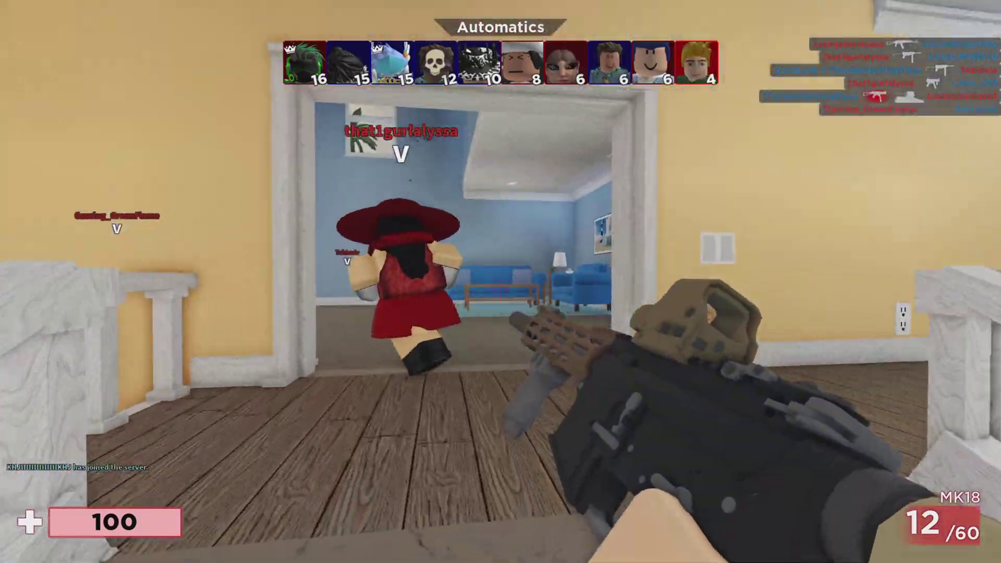
key(w)
right_click(501, 289)
click(501, 288)
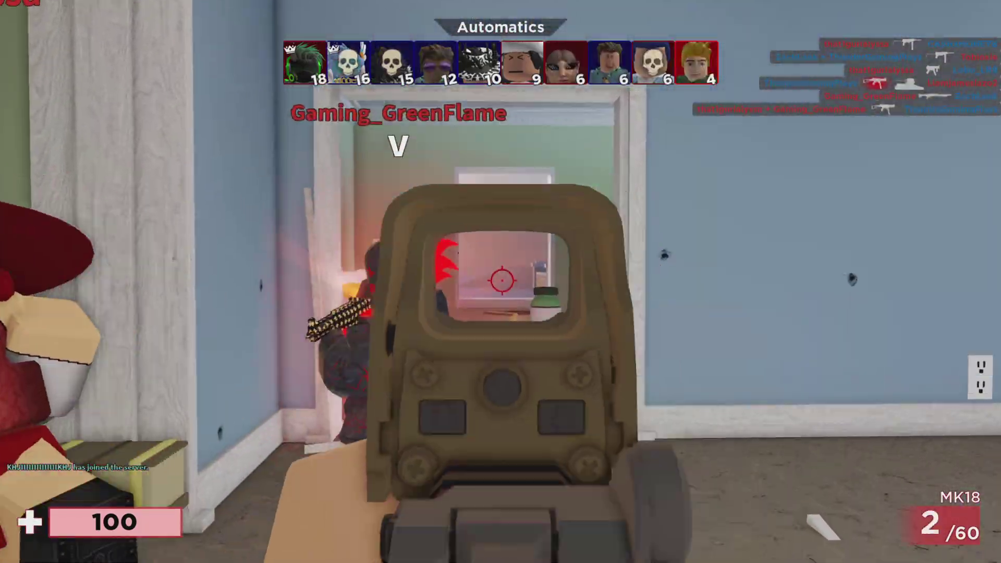
click(501, 279)
Reload outside, then return to the hallway and shoot the enemies on the staircase
key(w)
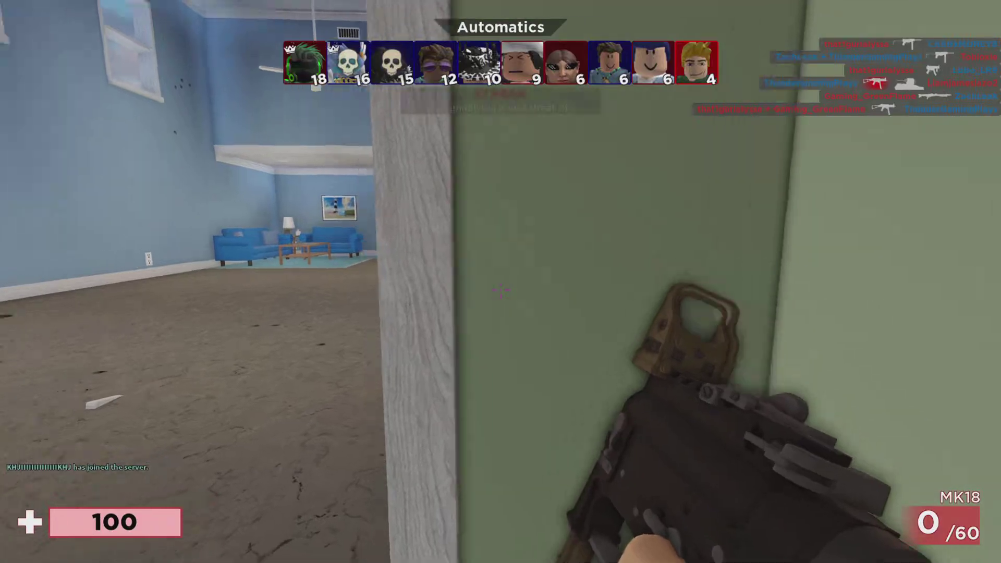
key(w)
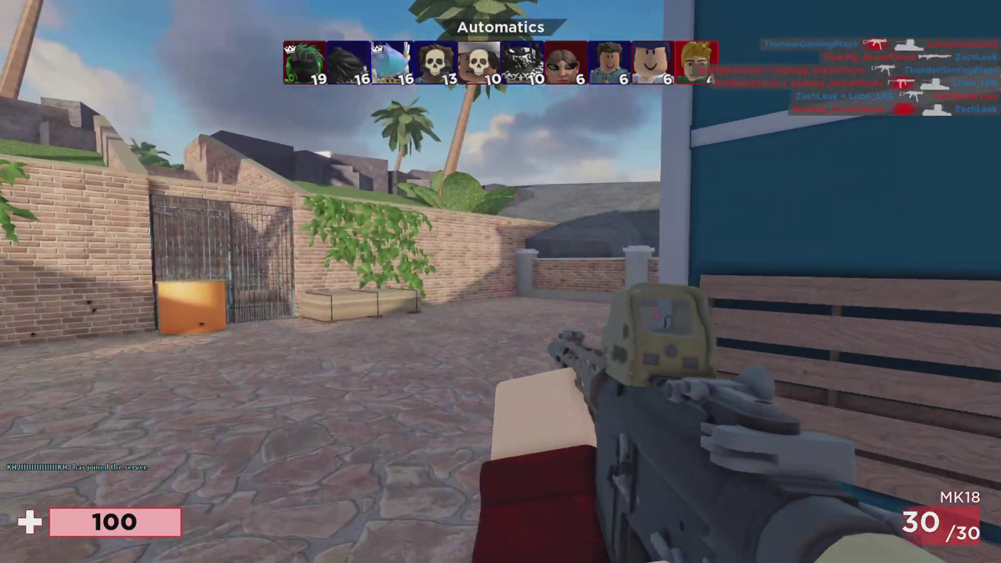
key(w)
key(w)
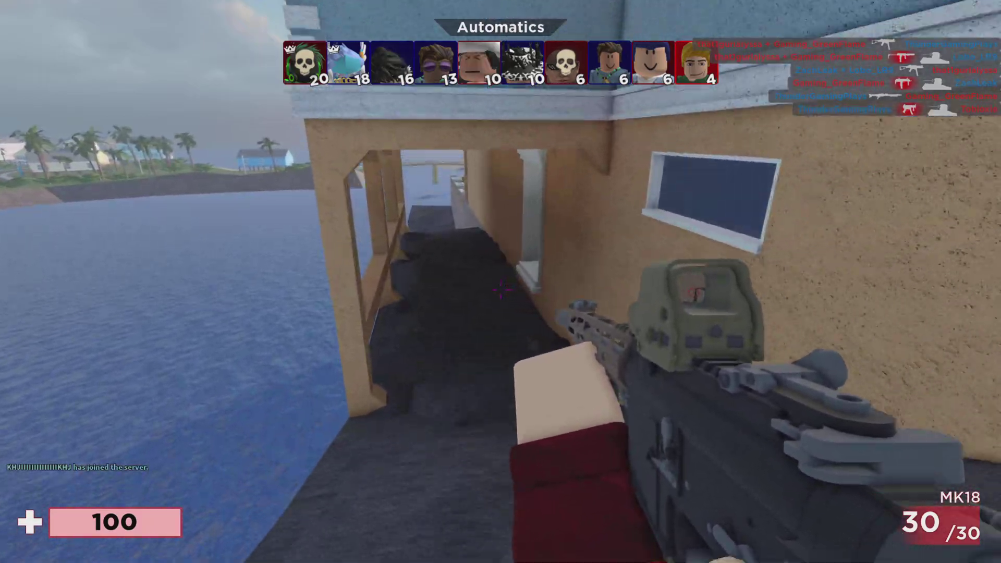
key(w)
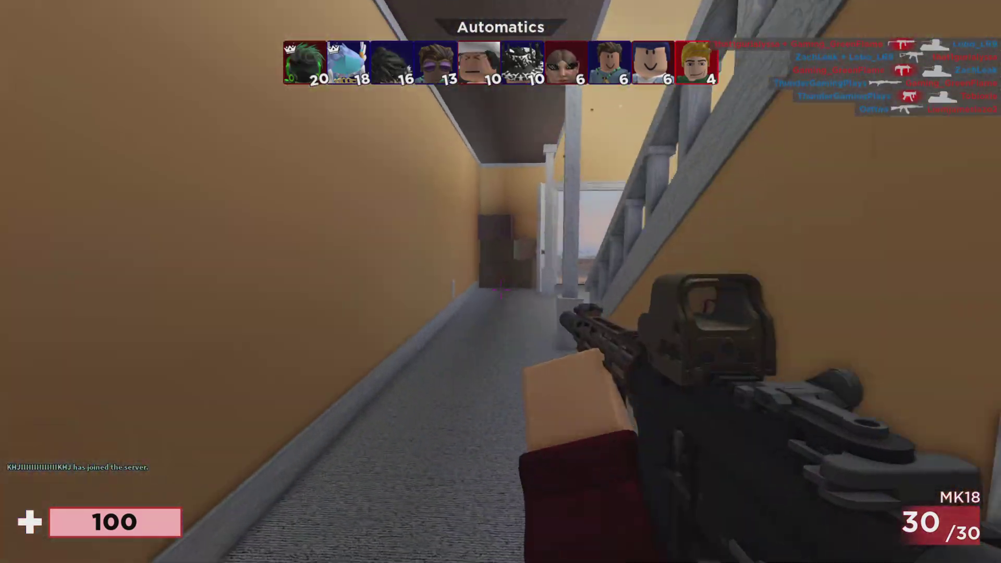
key(w)
click(501, 281)
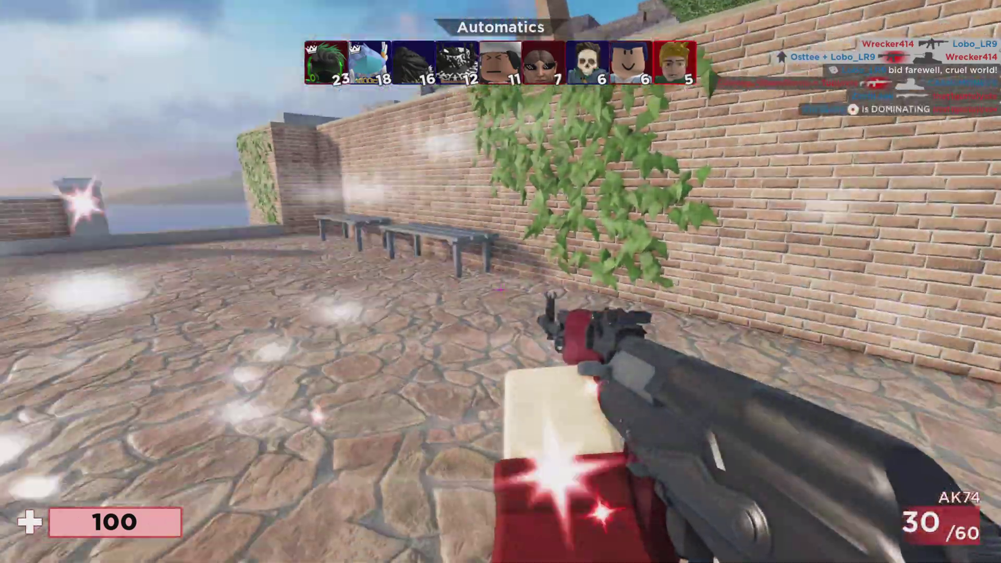
Swap to the Dagger and back to the AK74, shoot the blue-room enemy, and reload
key(w)
key(3)
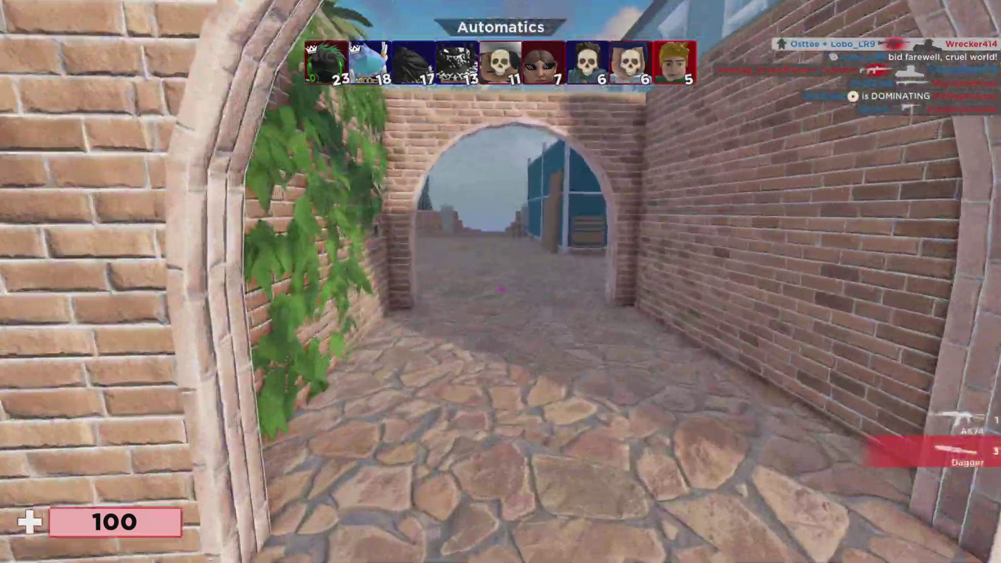
key(1)
click(500, 282)
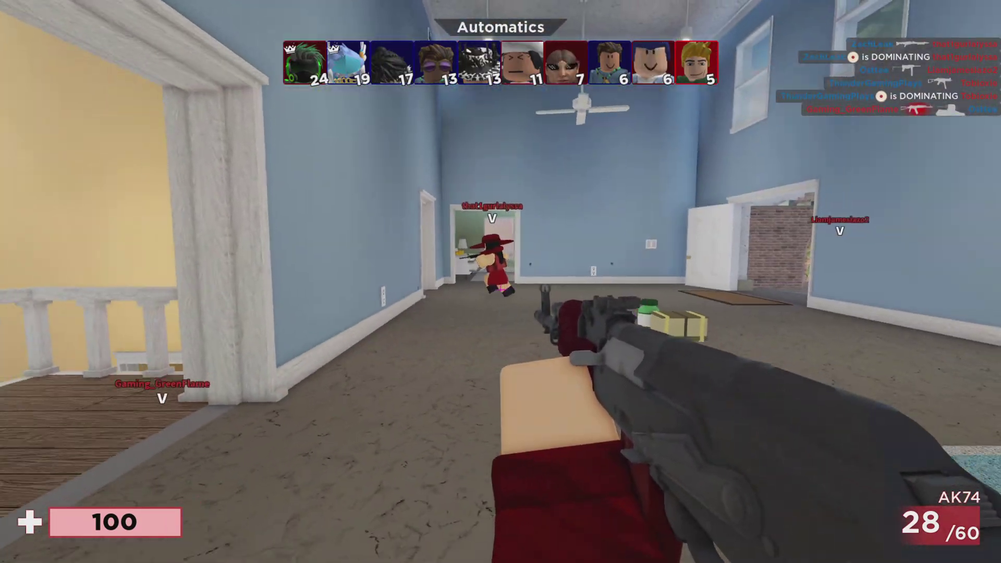
key(w)
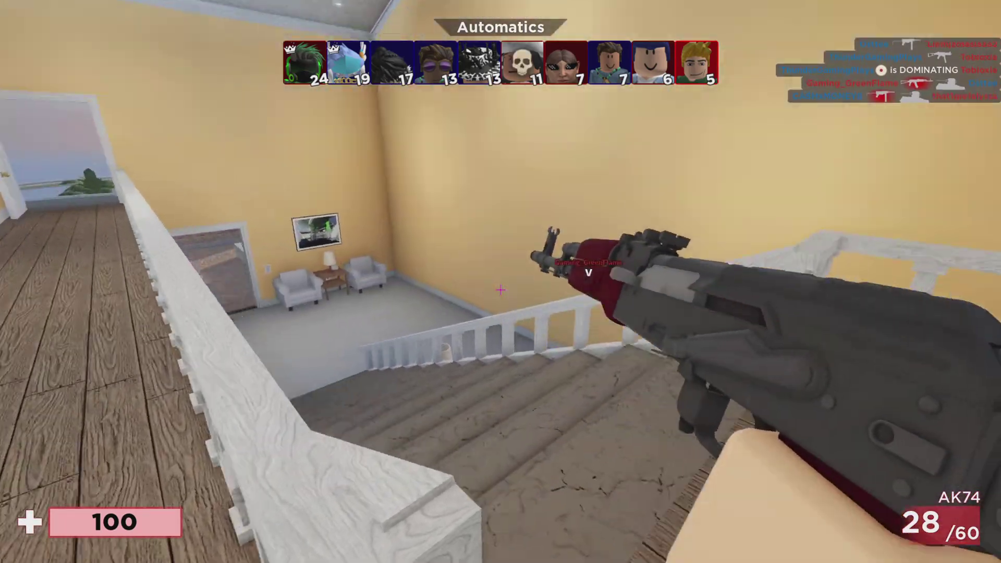
key(r)
Fight through the red kitchen and stairwell into the green room, then shoot toward the doorway
key(w)
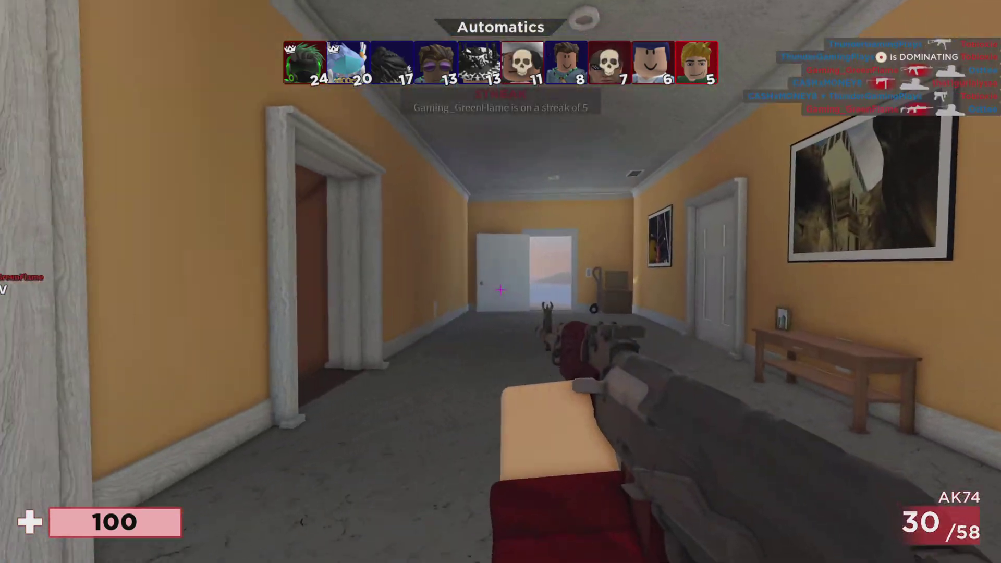
key(w)
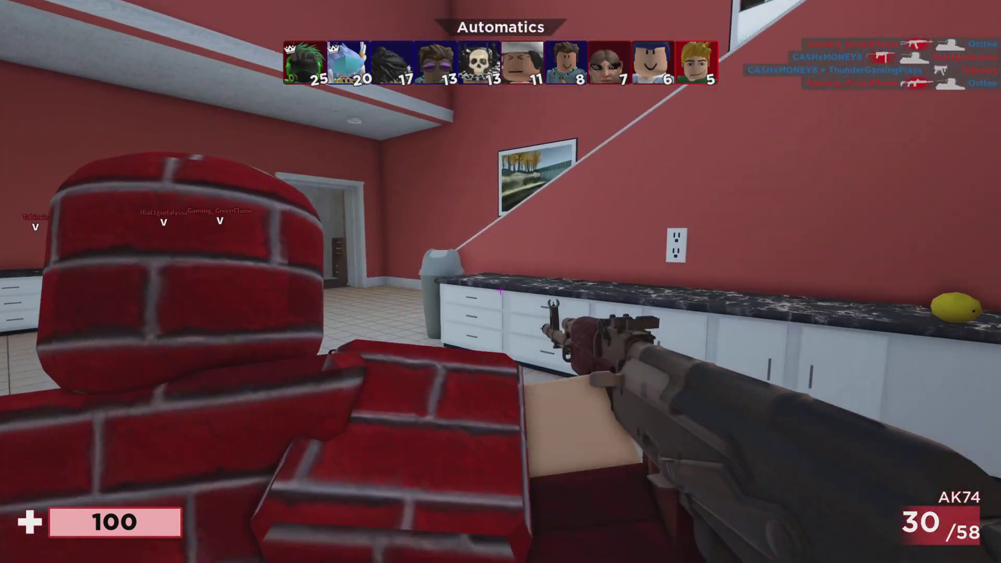
key(w)
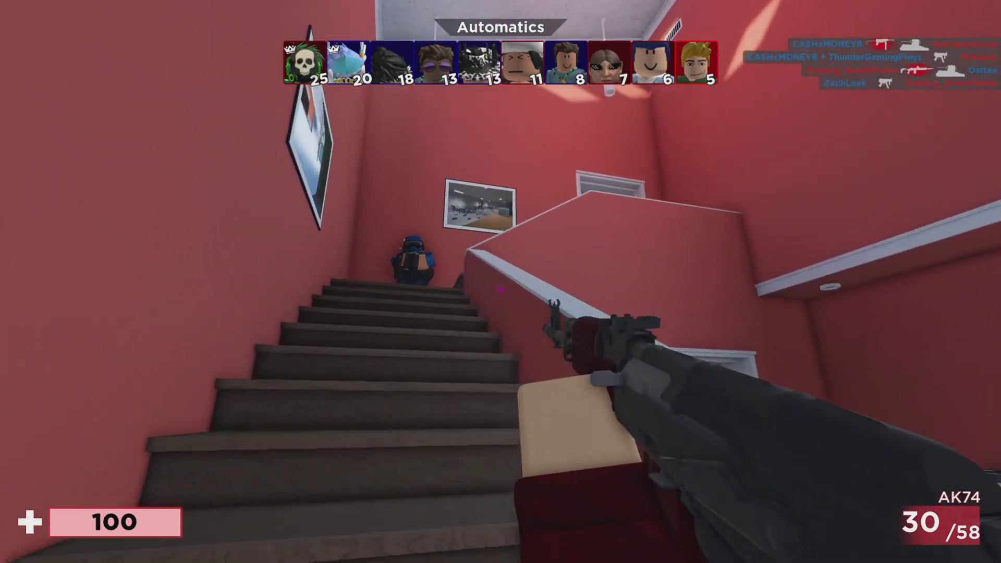
click(500, 282)
key(w)
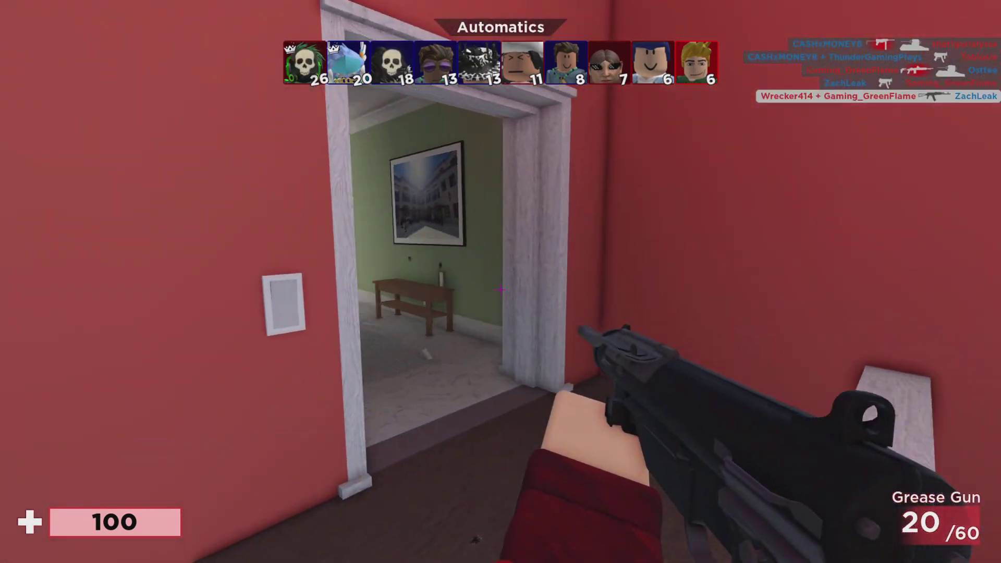
click(501, 289)
click(500, 290)
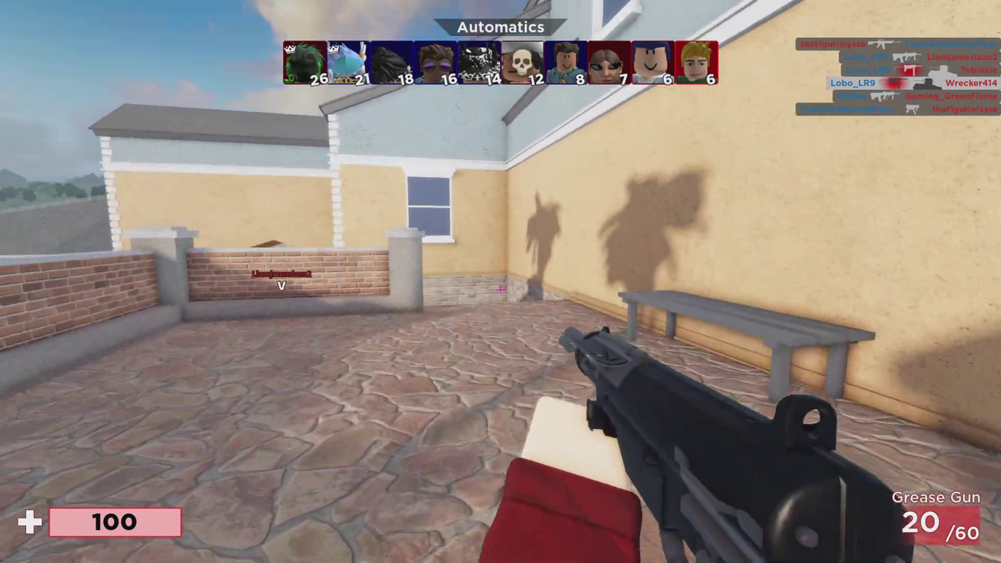
key(w)
key(w)
click(500, 289)
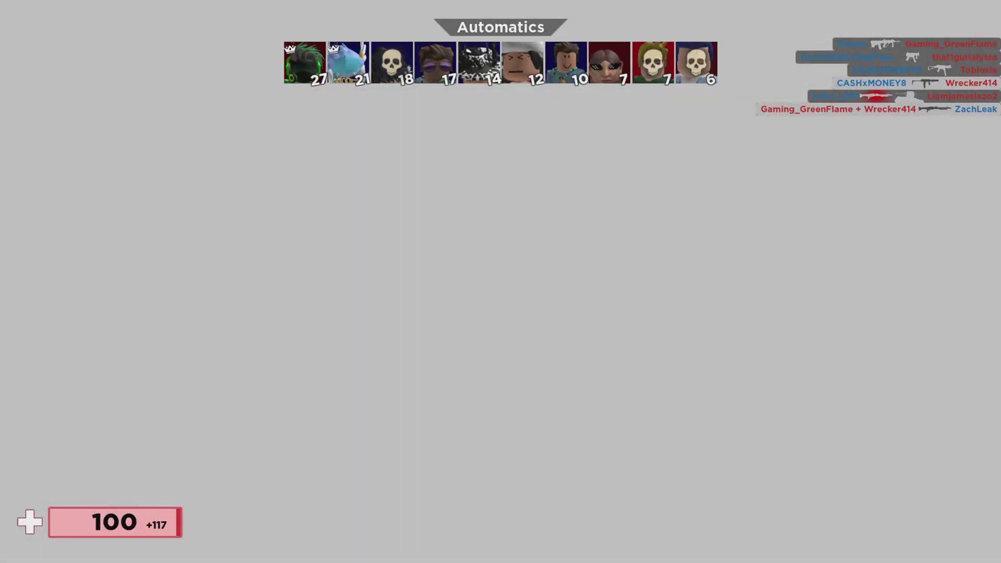
Push through the courtyard and brick archway, shooting the enemies there
key(w)
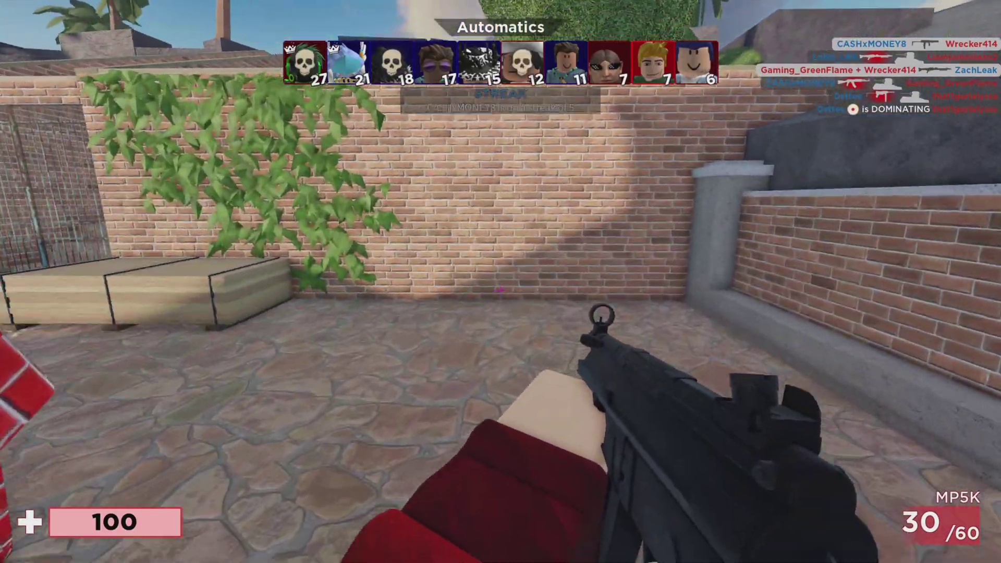
click(501, 282)
click(500, 282)
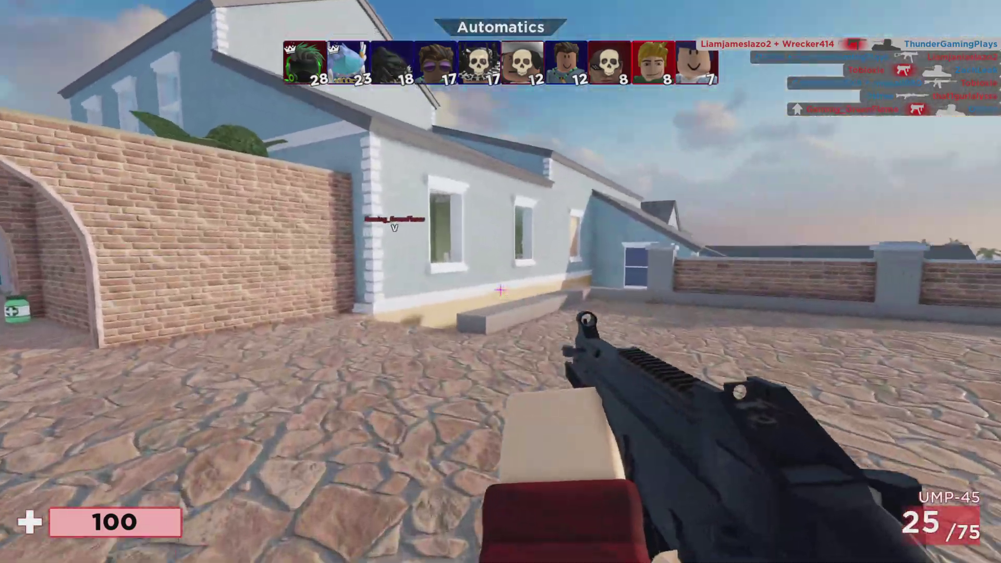
key(w)
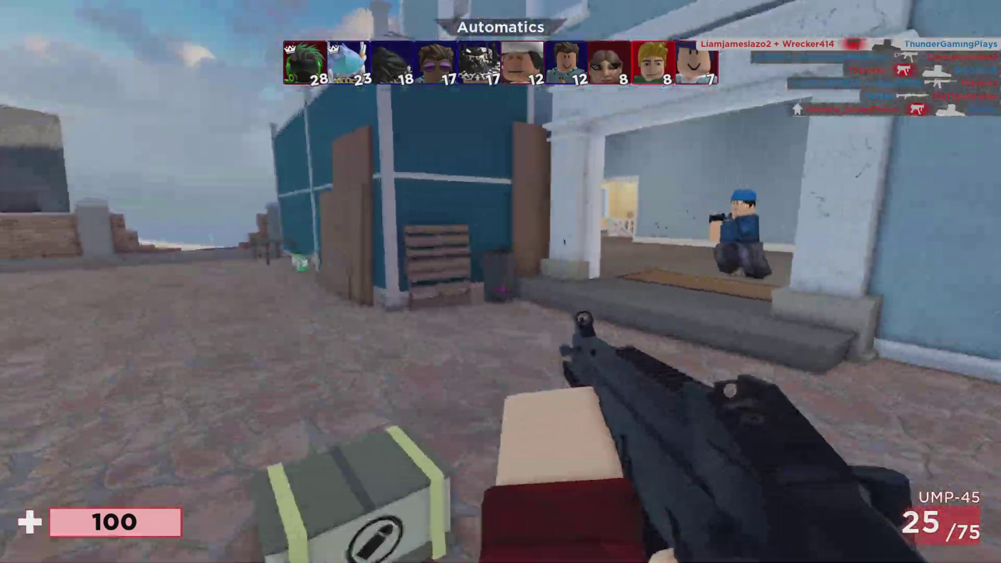
click(501, 283)
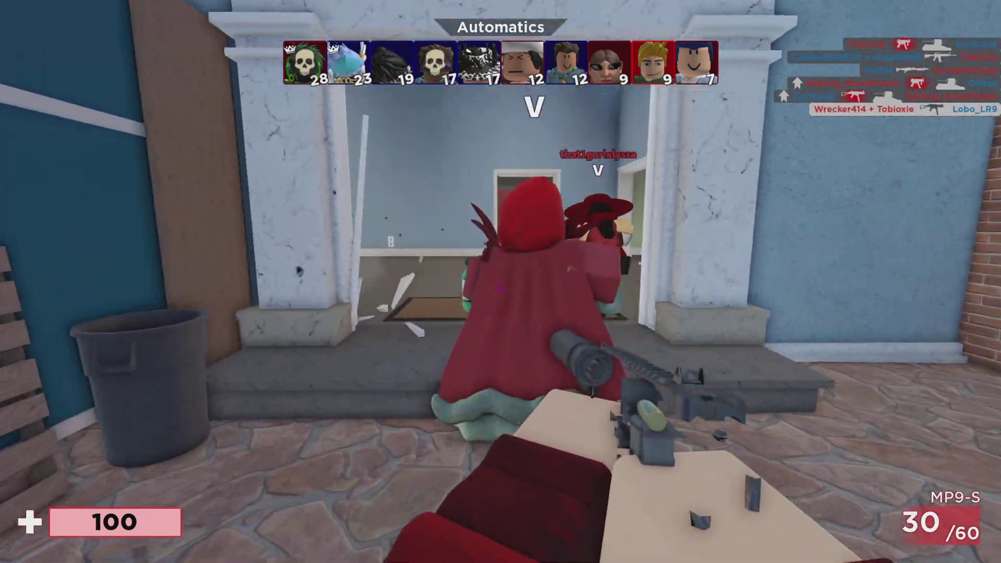
Enter the house and gun down the enemies near the stairs
key(w)
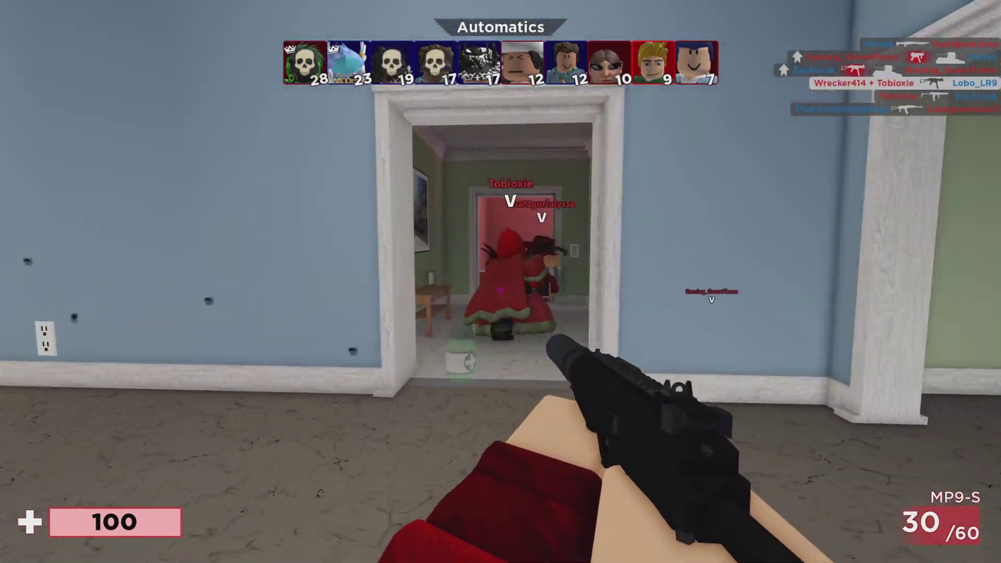
key(w)
click(501, 290)
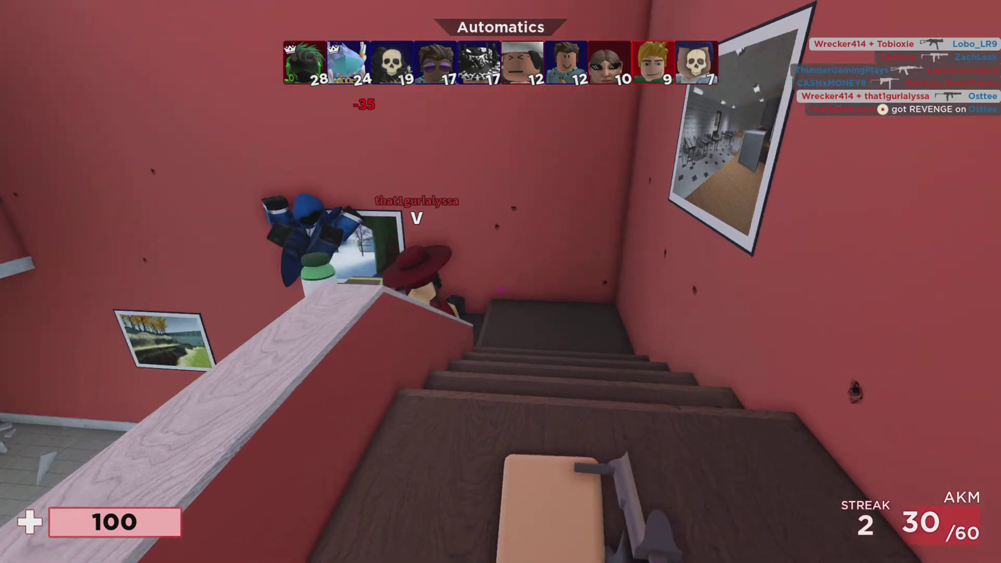
click(501, 290)
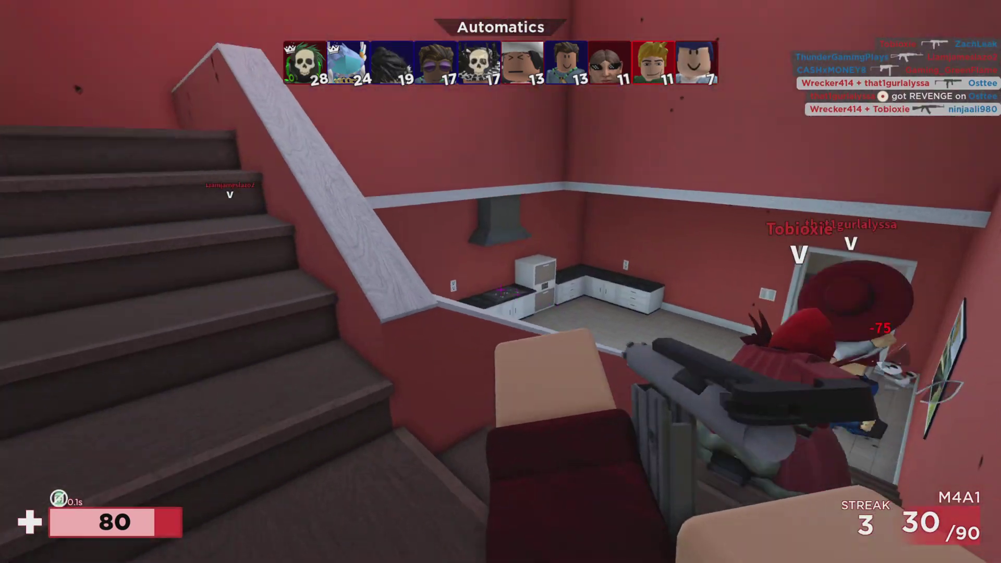
Sweep through the kitchen and living room to the patio, then switch to the dagger
key(w)
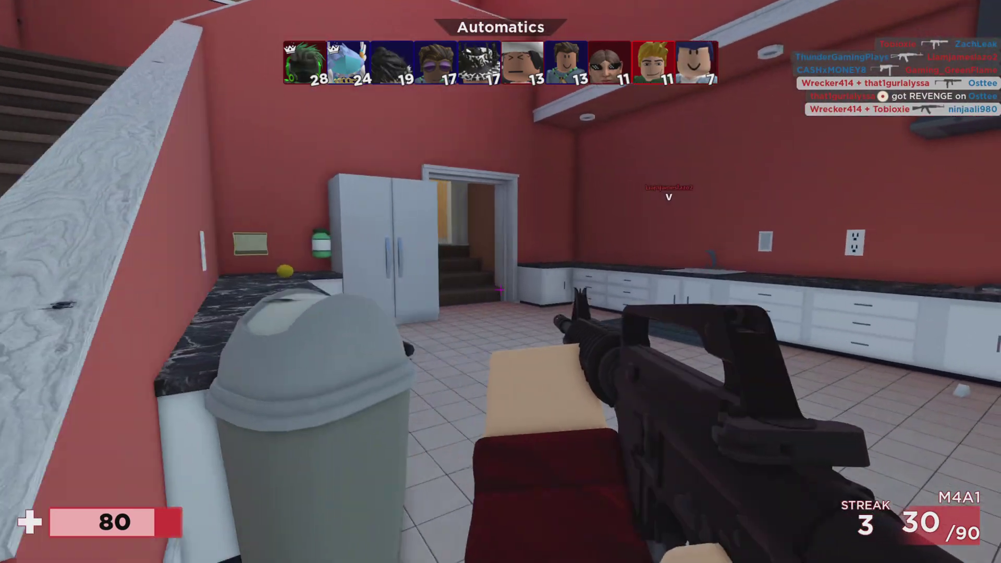
key(w)
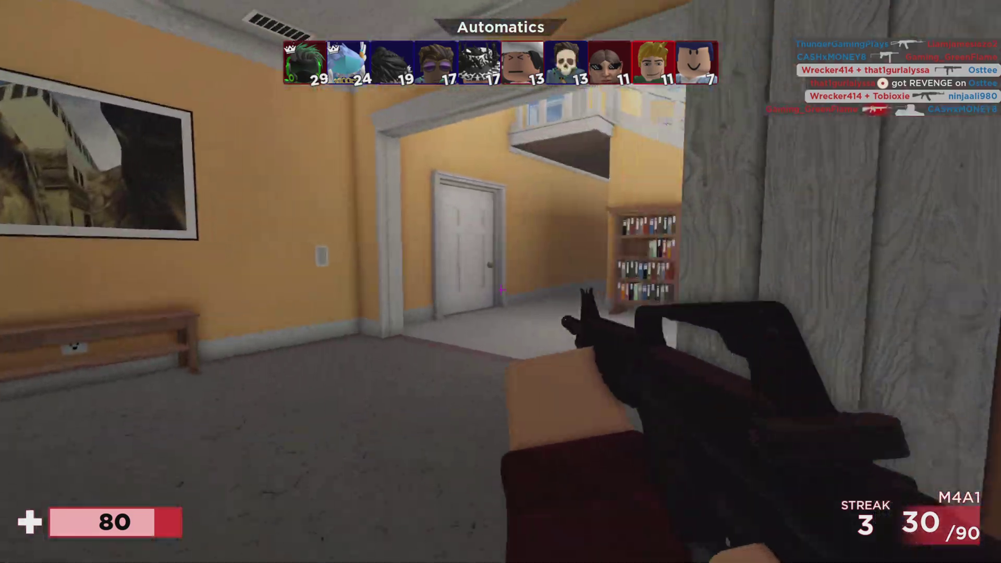
key(w)
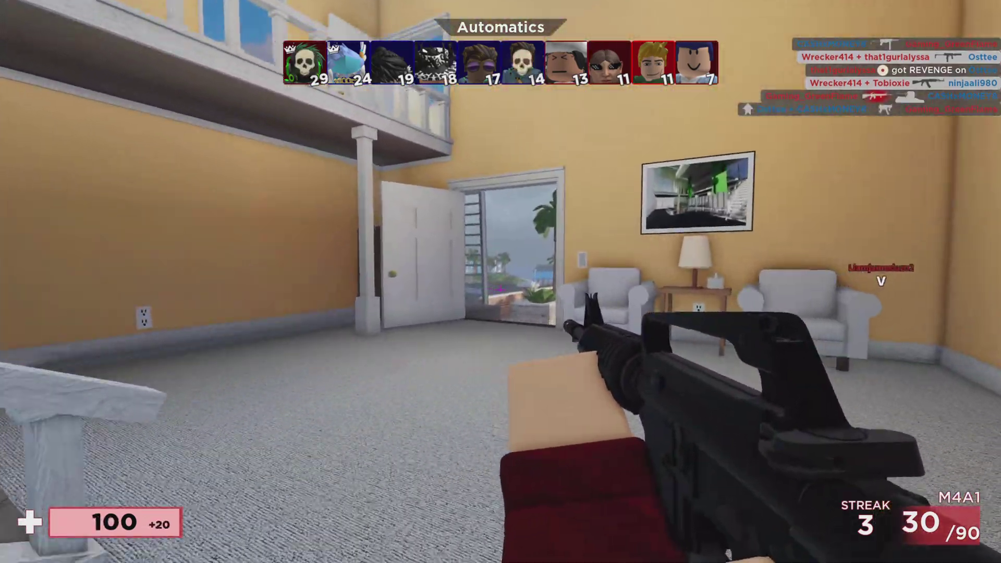
key(w)
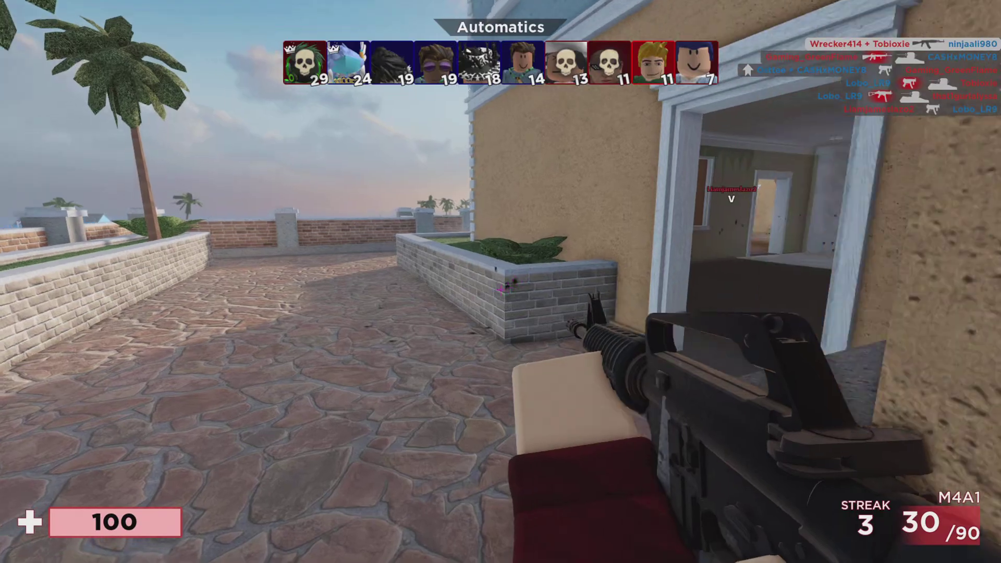
key(3)
key(w)
Switch back to the M4A1 and fight across the patio, archway and stairs until Game Over
key(1)
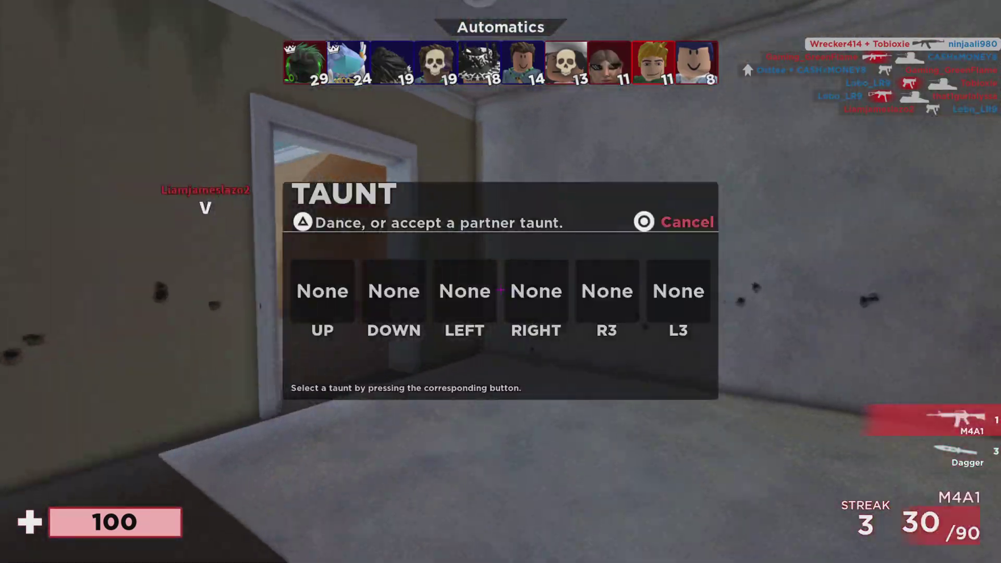
key(w)
key(w)
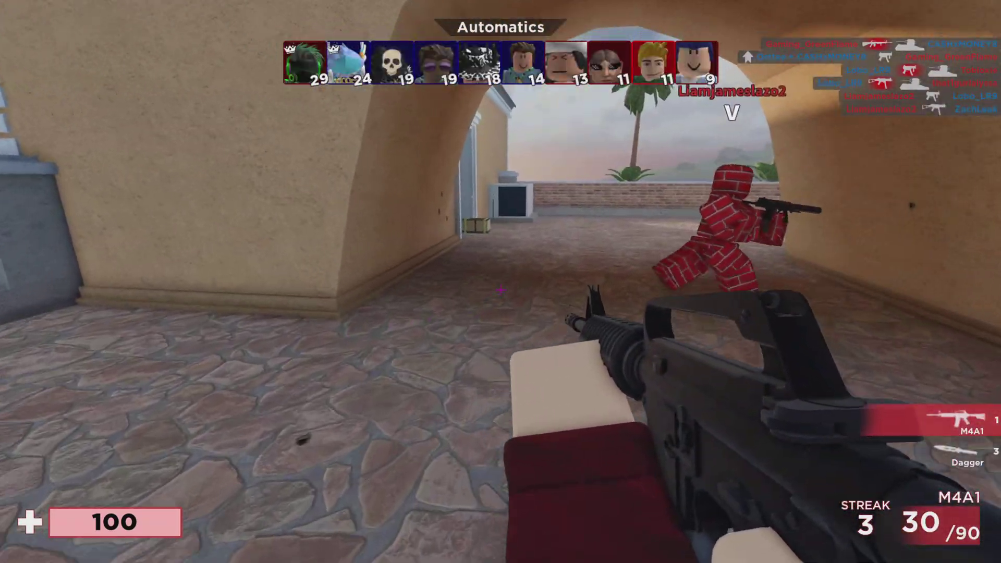
key(w)
key(w)
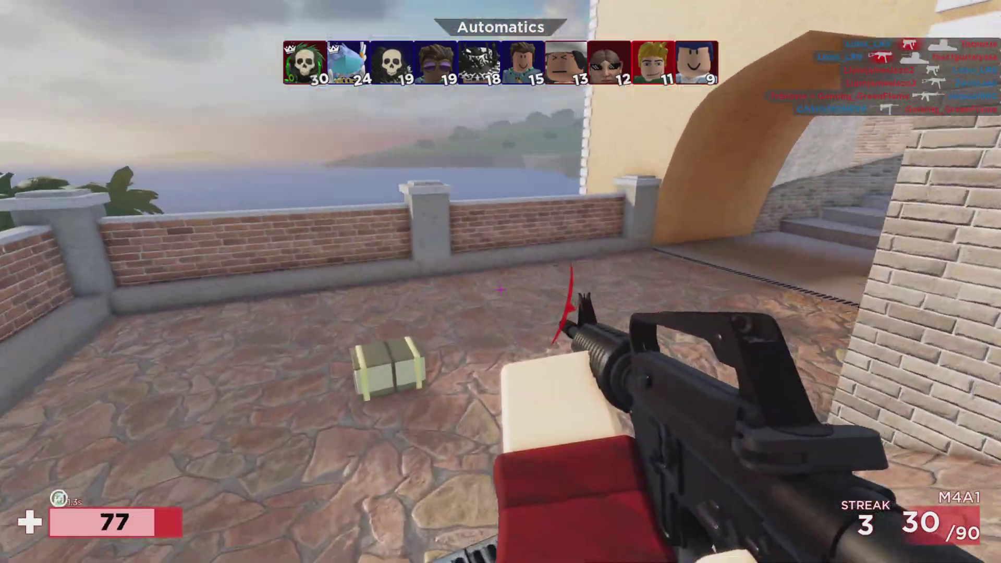
key(a)
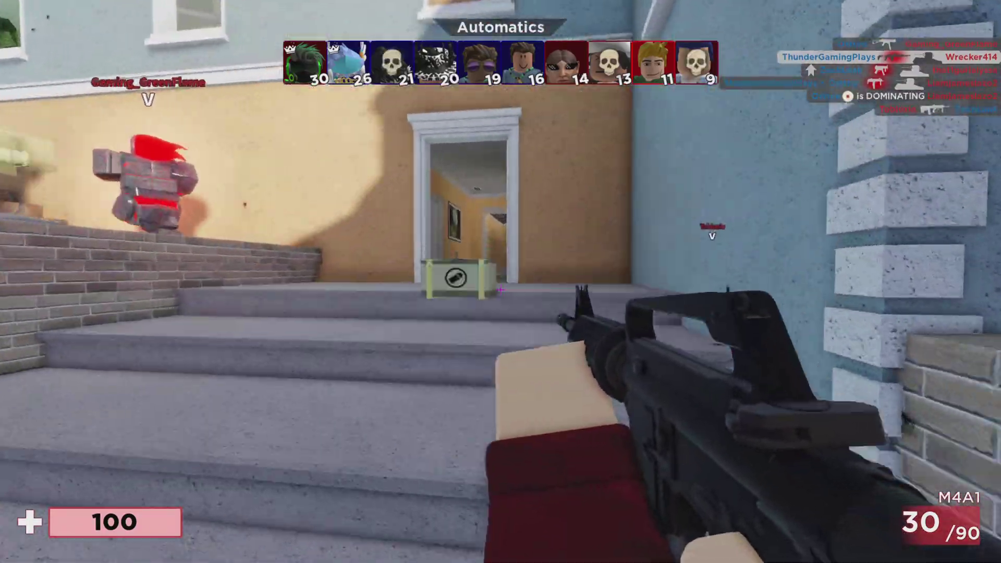
key(s)
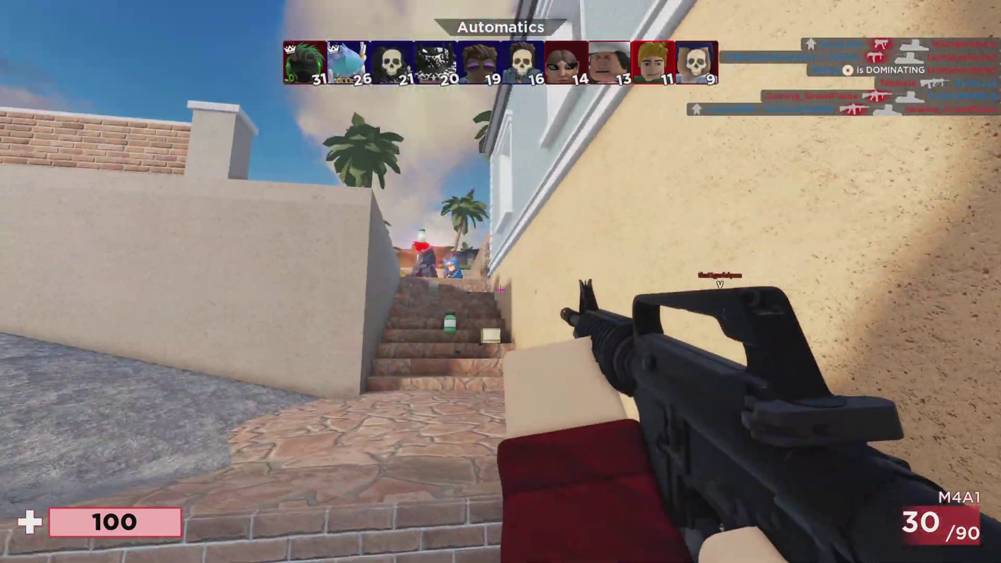
key(w)
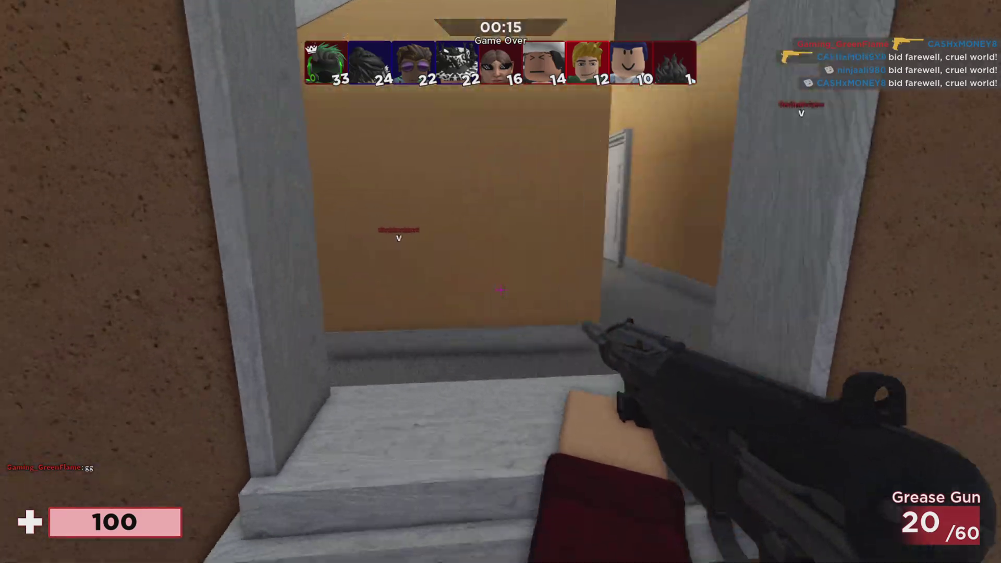
Leave Arsenal after the 131 XP round and close its page to return Home
key(Escape)
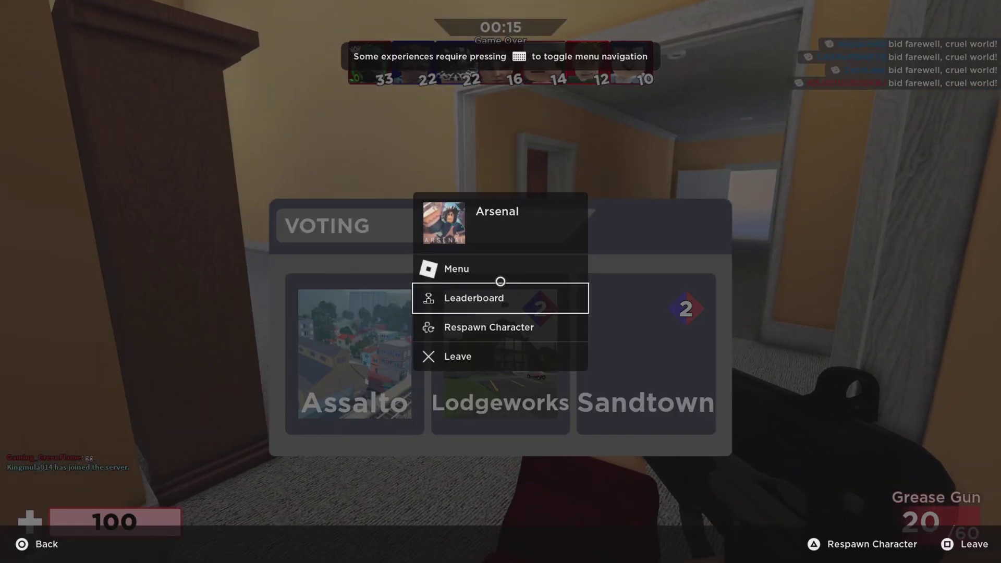
key(Return)
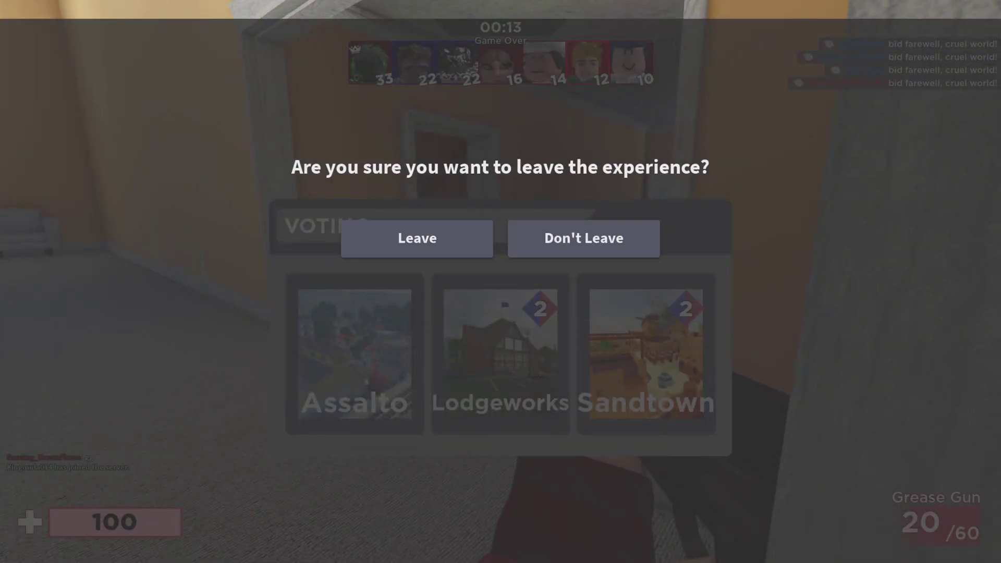
key(Right)
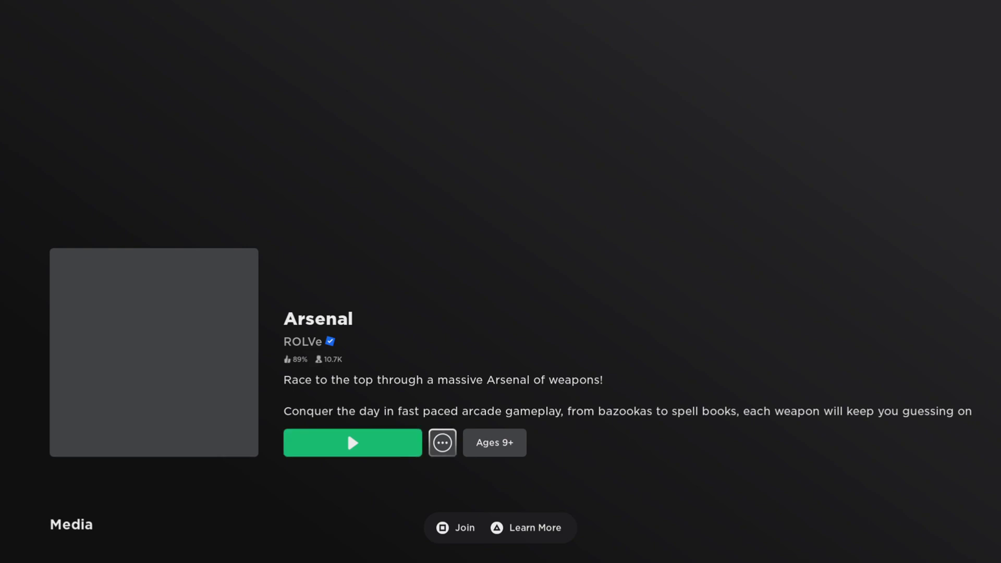
key(Escape)
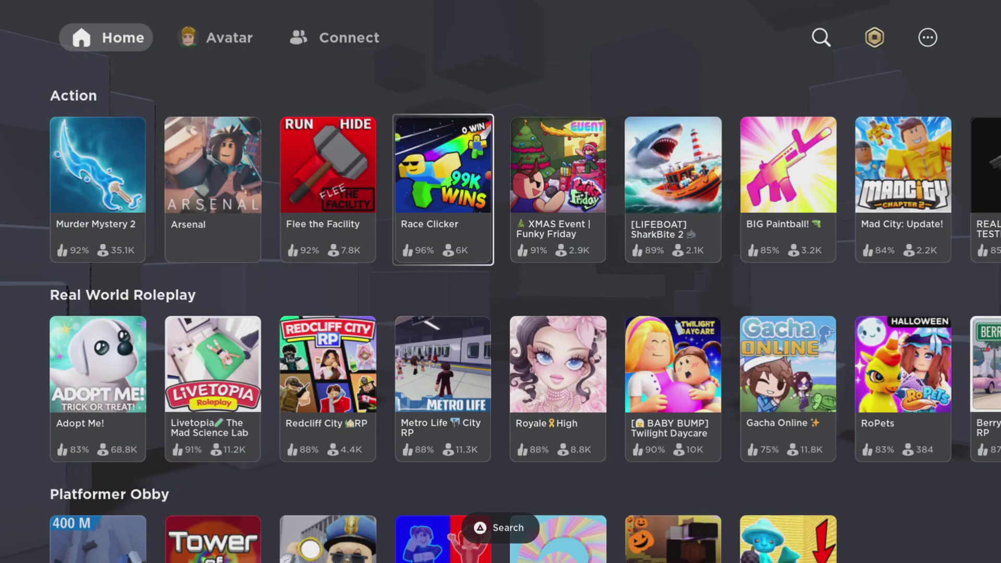
Browse the Action, Real World Roleplay, Platformer Obby and Simulator rows down to Strongman Simulator
key(Right)
key(Right)
key(Right)
key(Right)
key(Right)
key(Right)
key(Right)
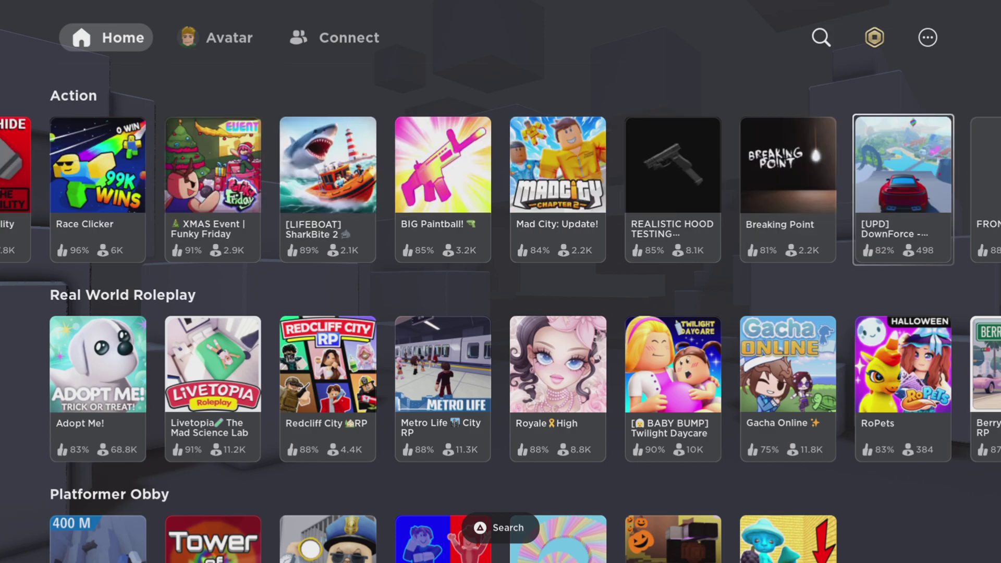
key(Down)
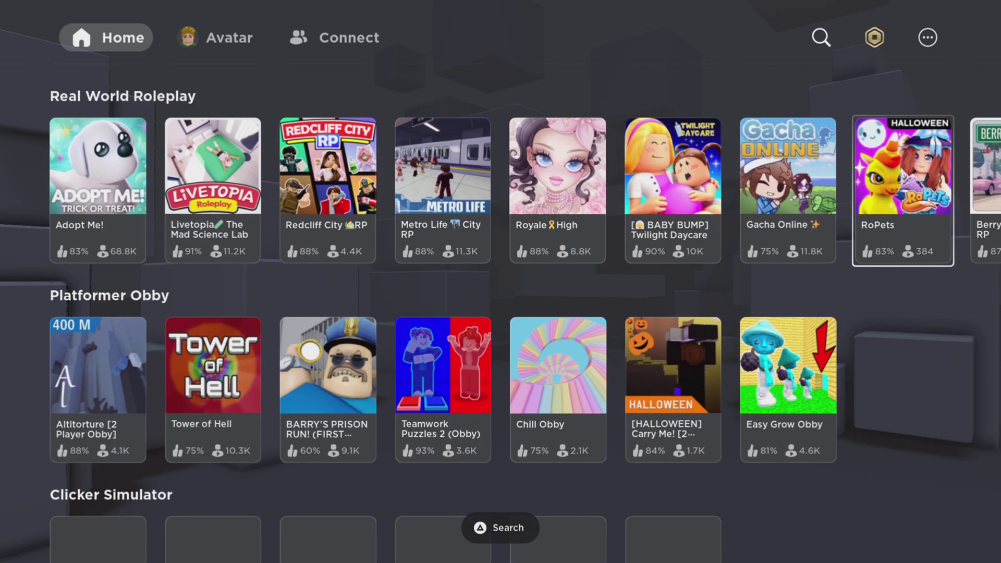
key(Right)
key(Right)
key(Up)
key(Up)
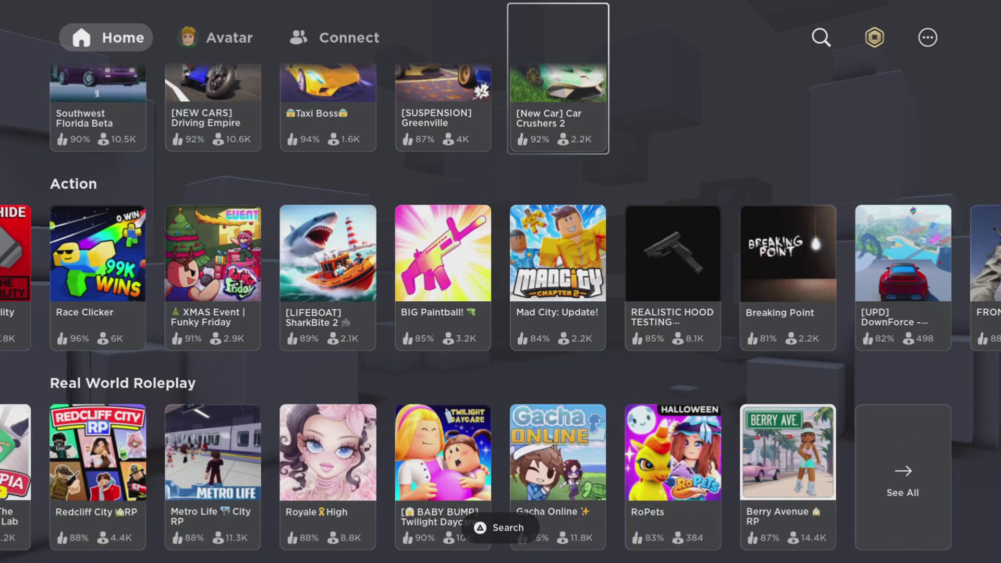
key(Down)
key(Down)
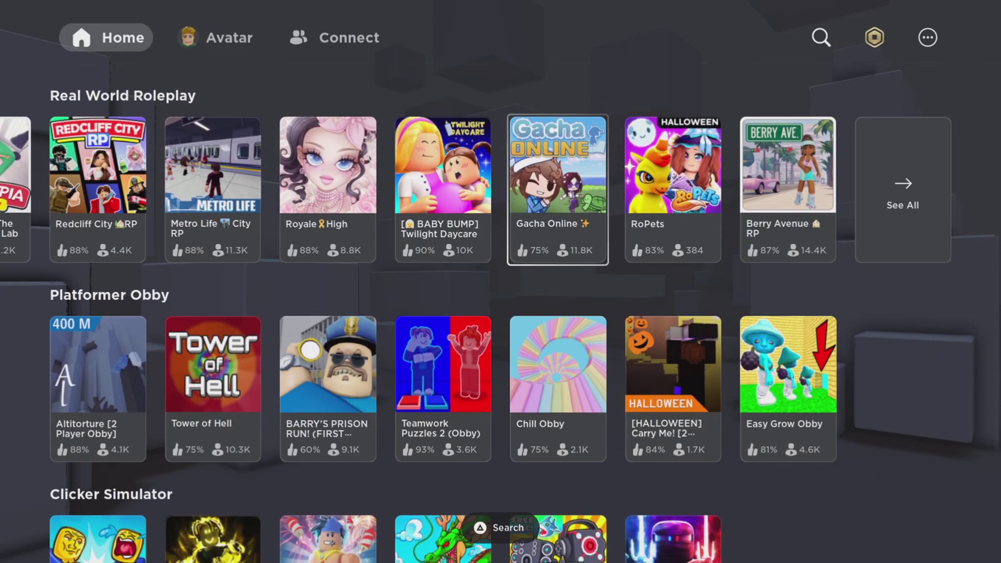
key(Down)
key(Left)
key(Down)
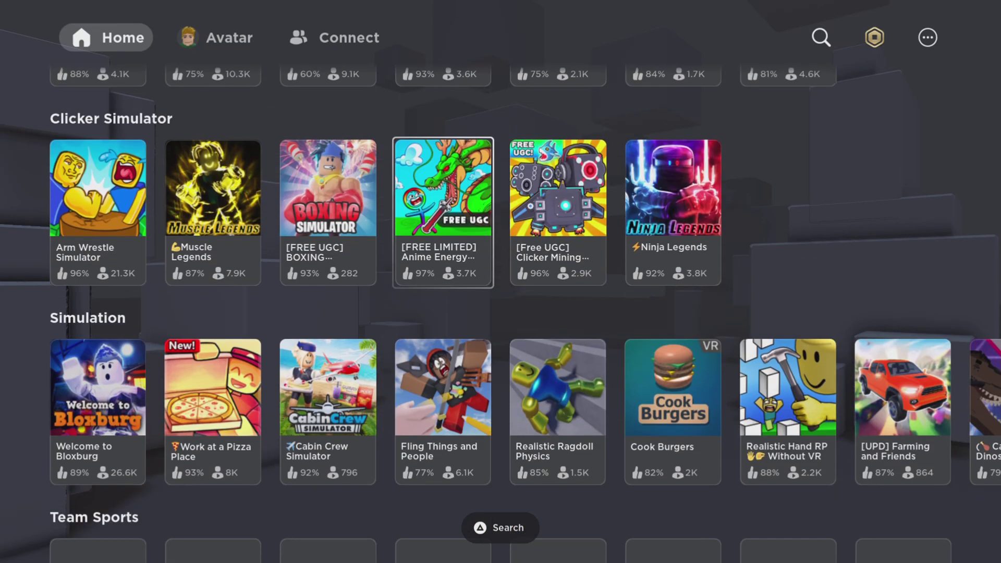
key(Down)
key(Down)
key(Down)
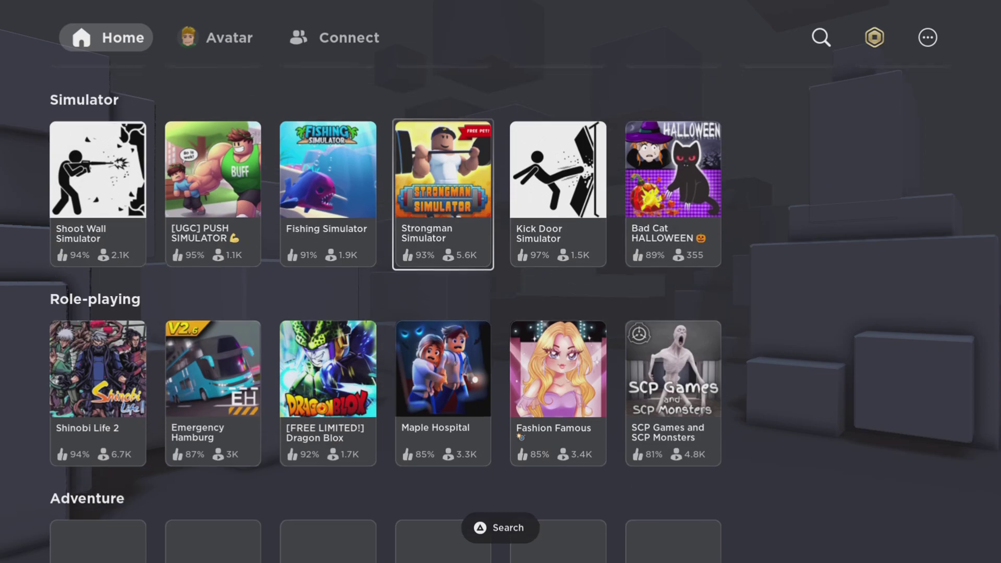
key(Down)
key(Down)
Scroll to the Sponsored row, then back up past Chill Obby, Adopt Me! and Vehicle Simulation
key(Right)
key(Down)
key(Right)
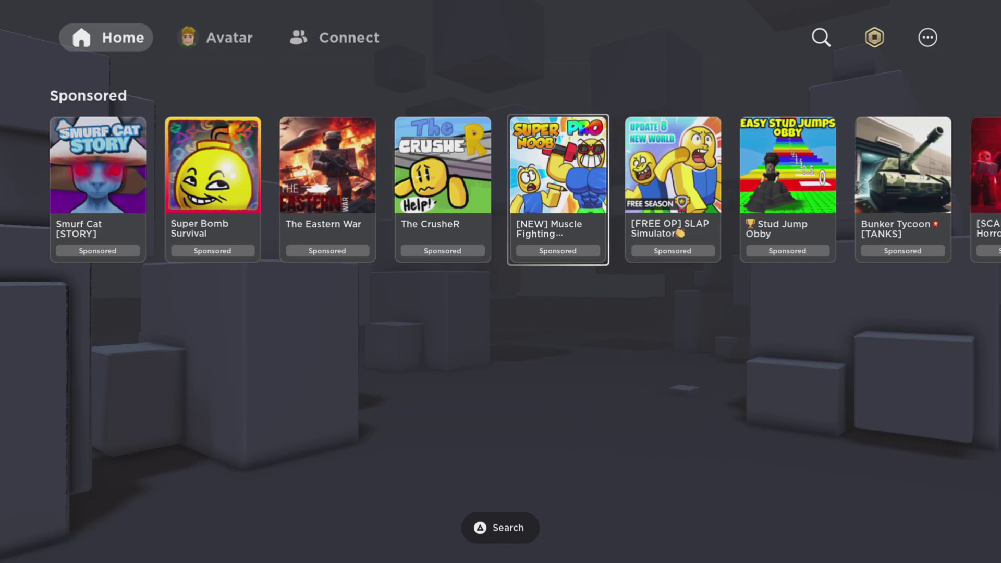
key(Up)
key(Up)
key(Up)
key(Up)
key(Up)
key(Up)
key(Up)
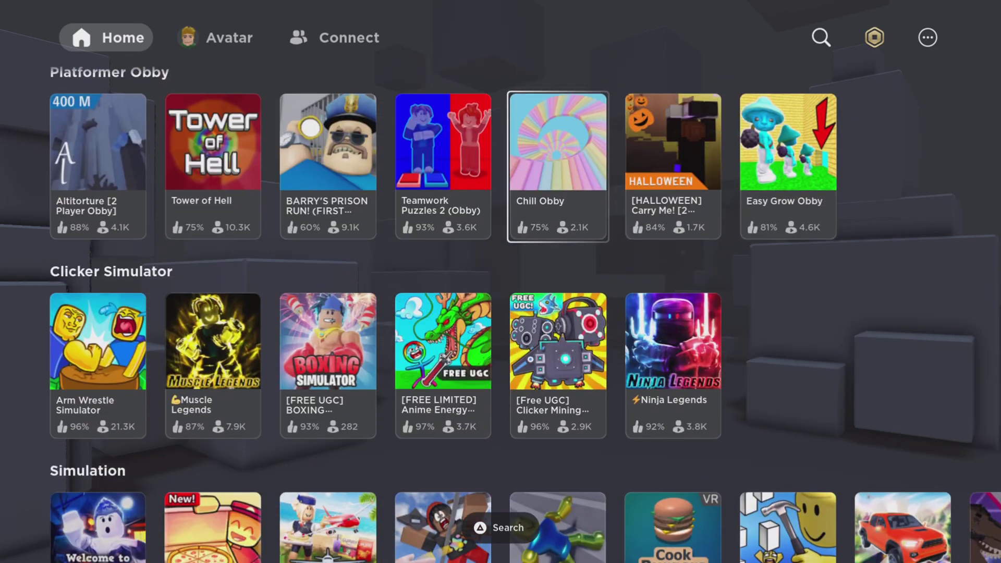
key(Up)
key(Left)
key(Left)
key(Left)
key(Left)
key(Left)
key(Left)
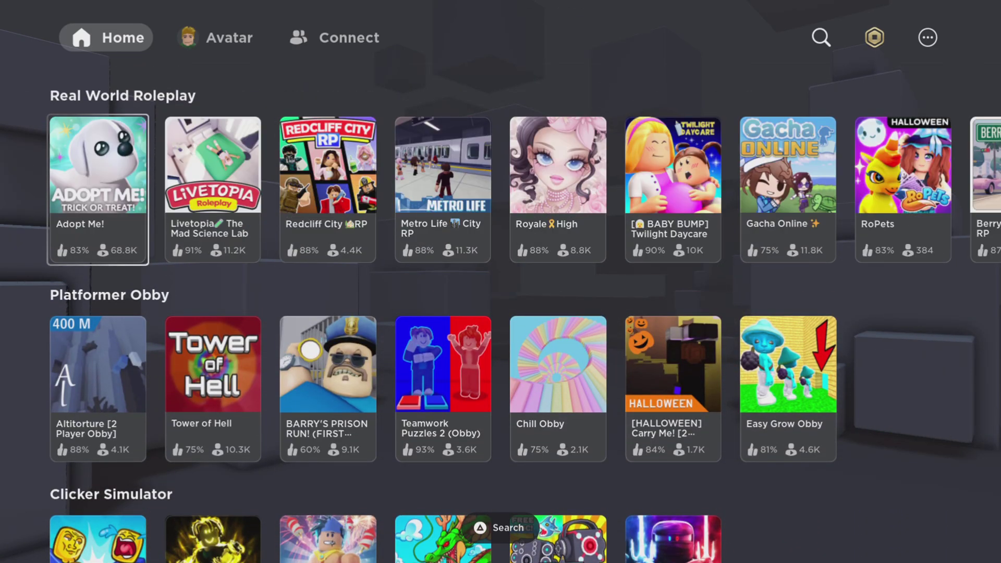
key(Up)
key(Up)
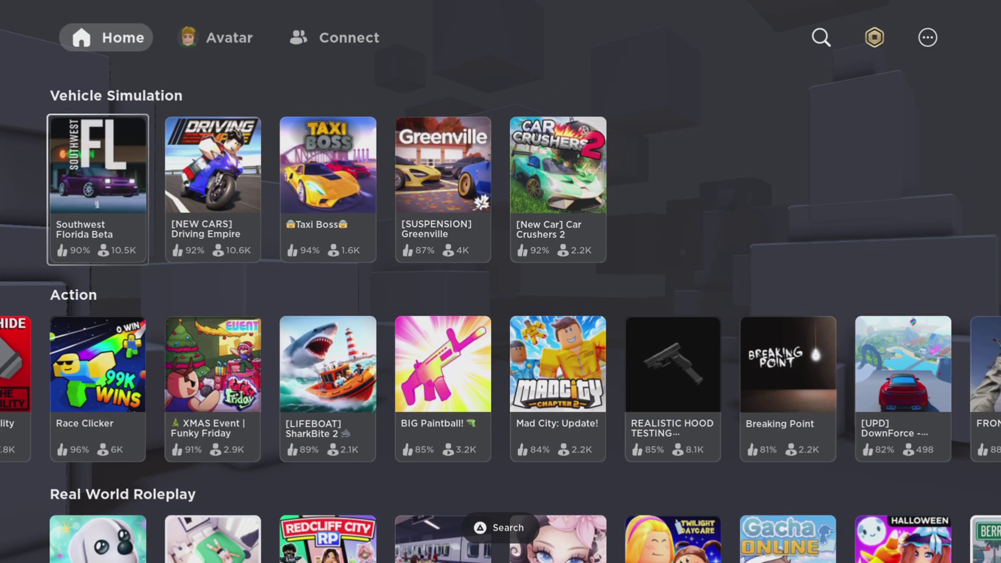
key(Down)
key(Down)
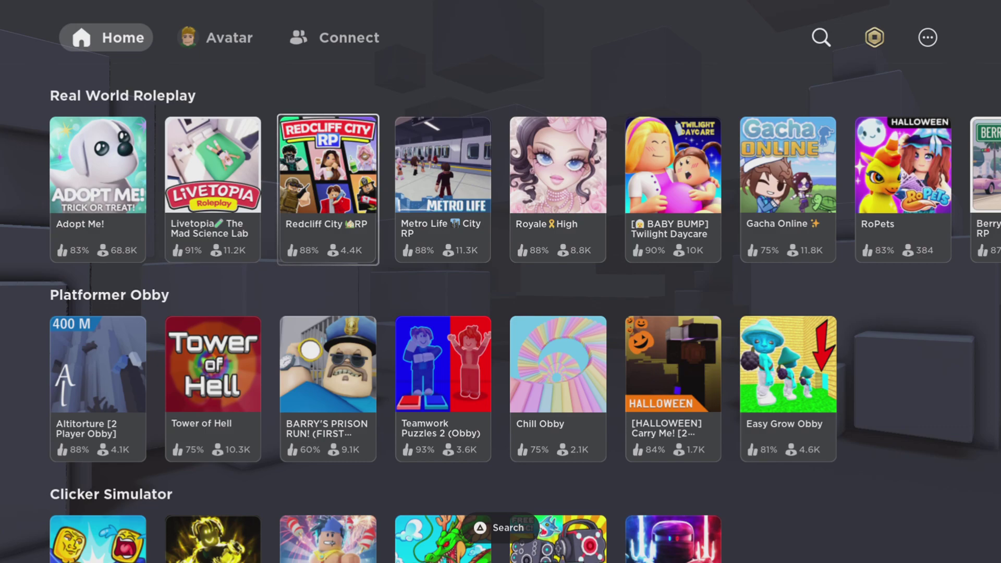
key(Right)
key(Right)
key(Left)
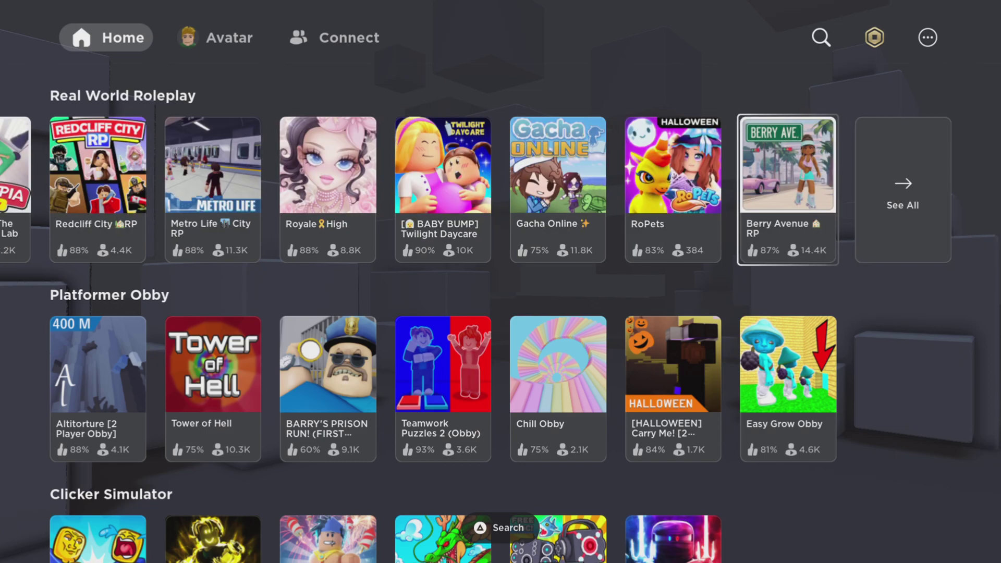
Browse the Tycoon and Collector Simulator rows, then scroll back along the Survival games
key(Up)
key(Up)
key(Up)
key(Right)
key(Right)
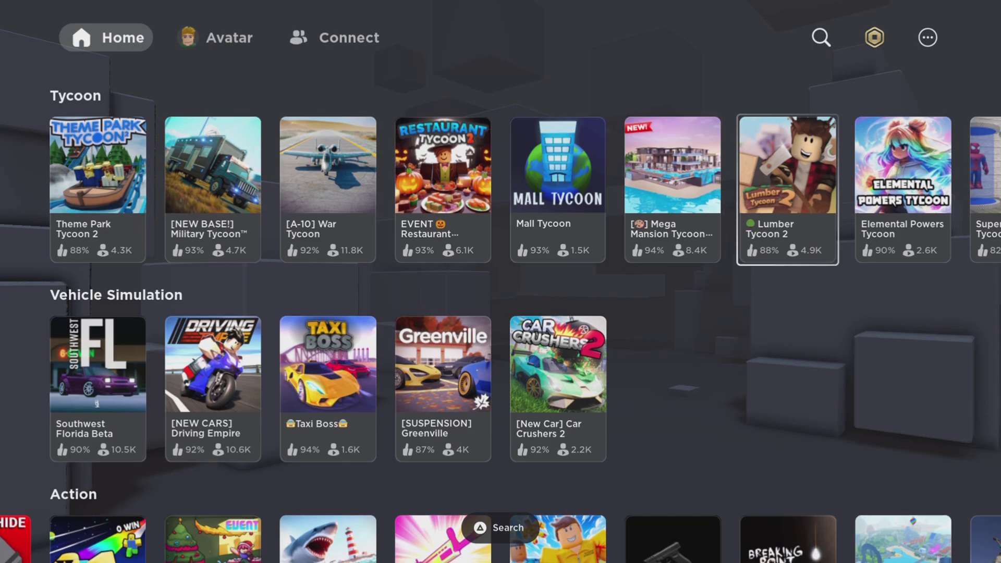
key(Right)
key(Right)
key(Right)
key(Right)
key(Right)
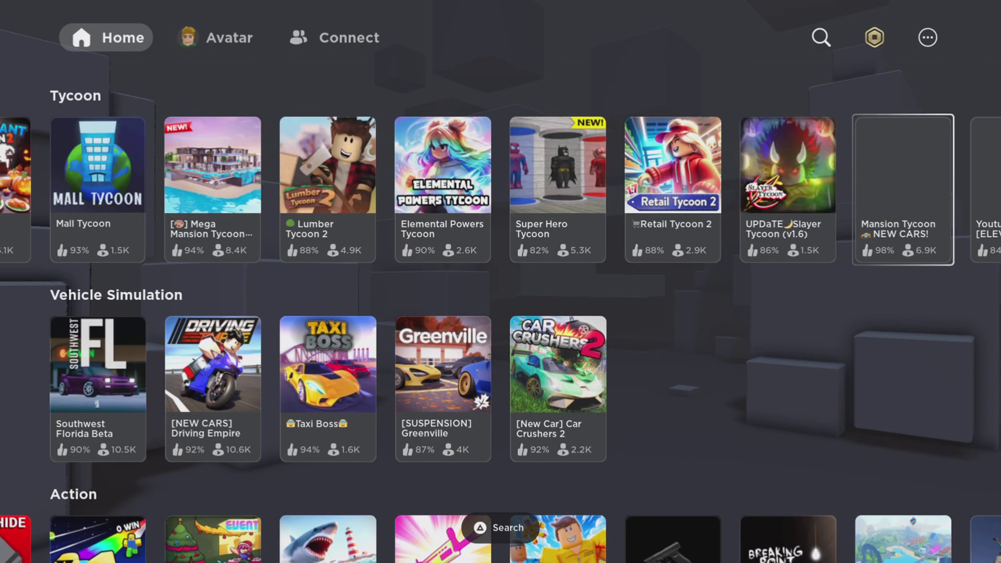
key(Right)
key(Right)
key(Right)
key(Up)
key(Up)
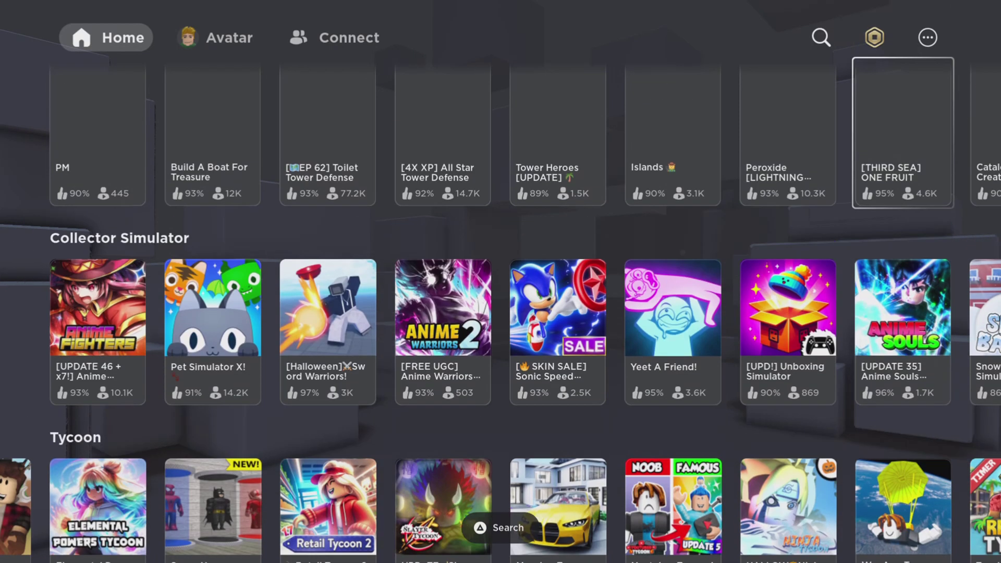
key(Up)
key(Left)
key(Left)
key(Left)
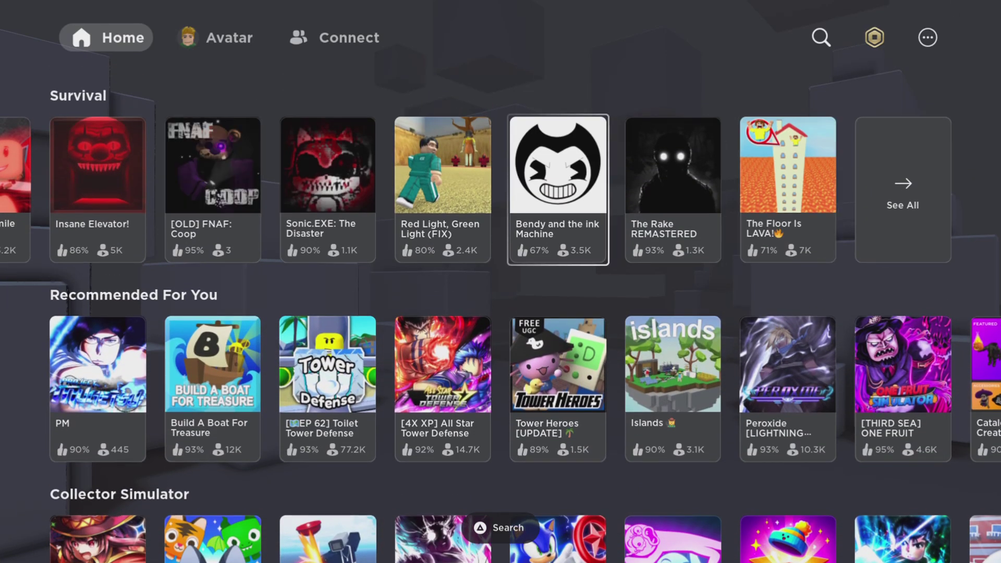
key(Left)
key(Left)
key(Left)
key(Left)
key(Left)
key(Left)
key(Left)
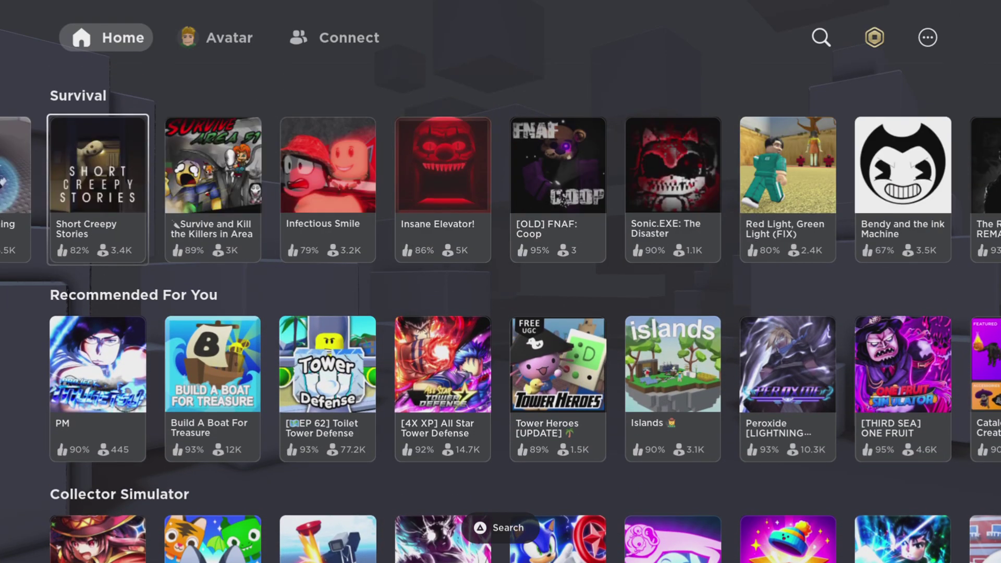
key(Left)
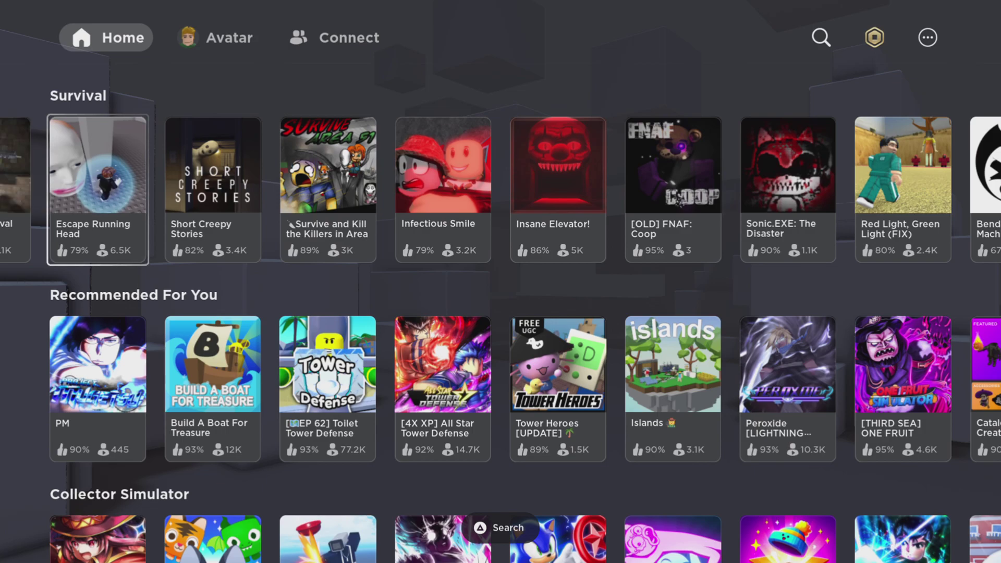
key(Left)
key(Left)
key(Left)
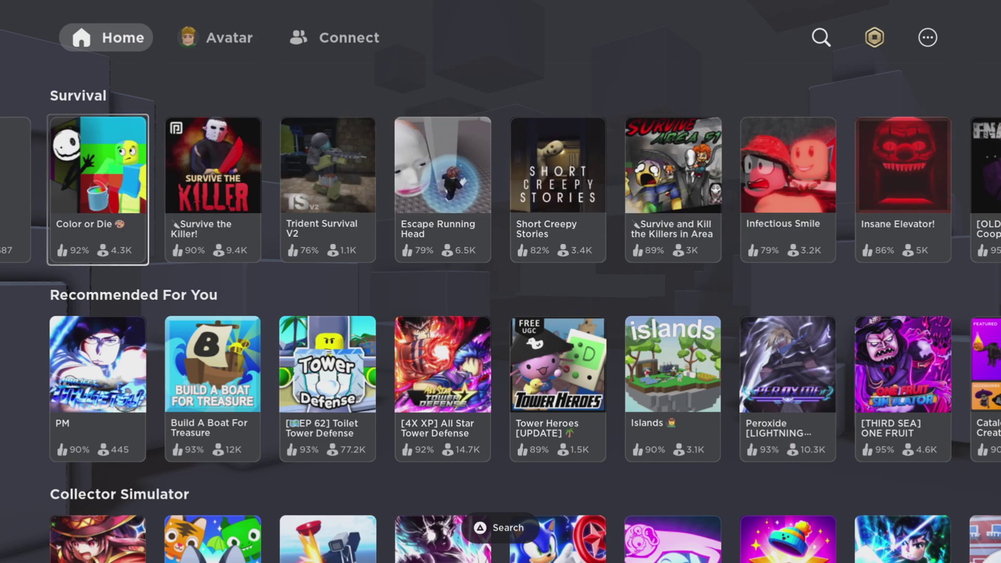
key(Left)
key(Left)
key(Left)
key(Left)
key(Left)
key(Left)
key(Left)
key(Left)
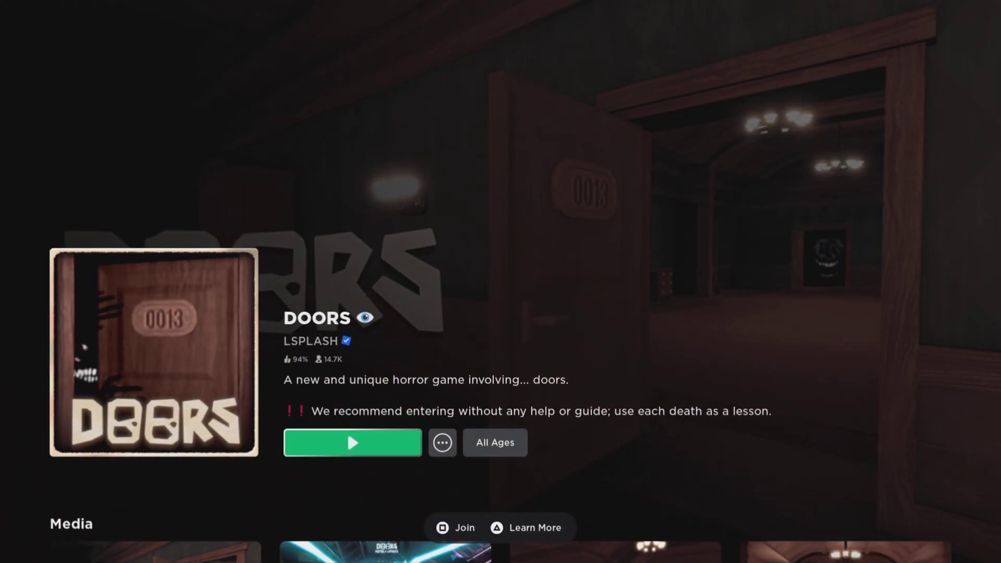
Close DOORS and take a quick look at the Evade game page
key(Escape)
key(Right)
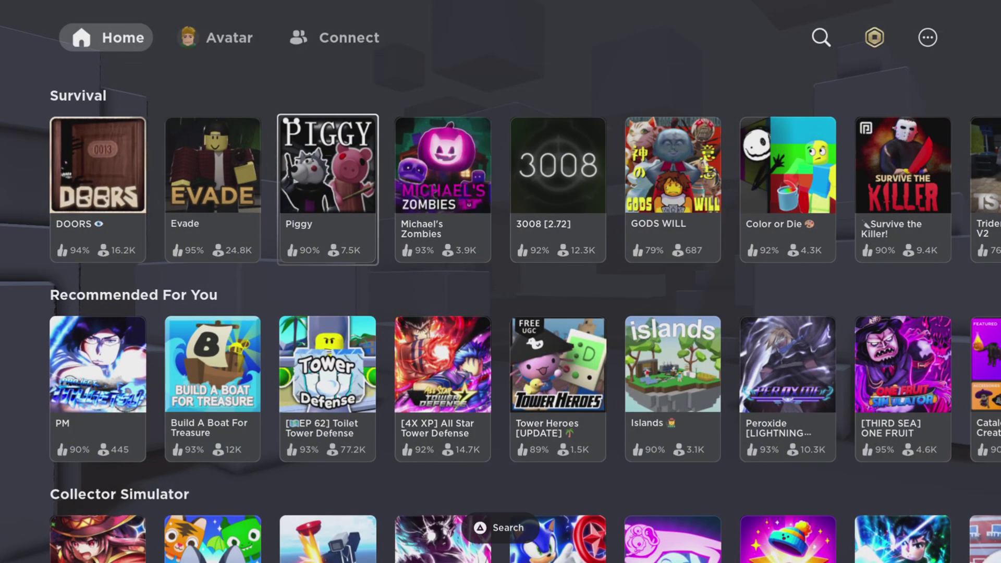
key(Return)
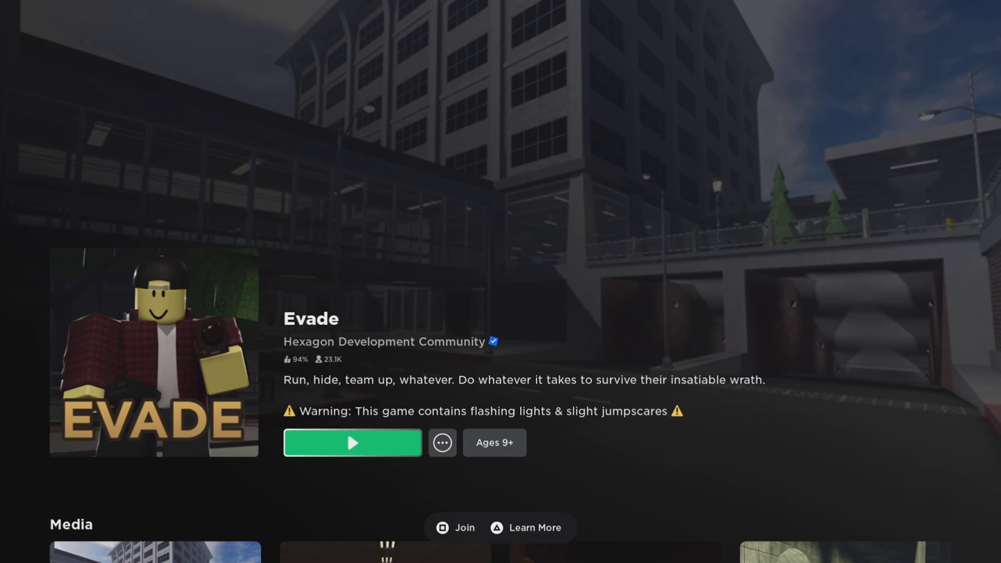
key(Escape)
Open Trident Survival V2's page, view its media, and try launching it
key(Right)
key(Right)
key(Right)
key(Right)
key(Right)
key(Right)
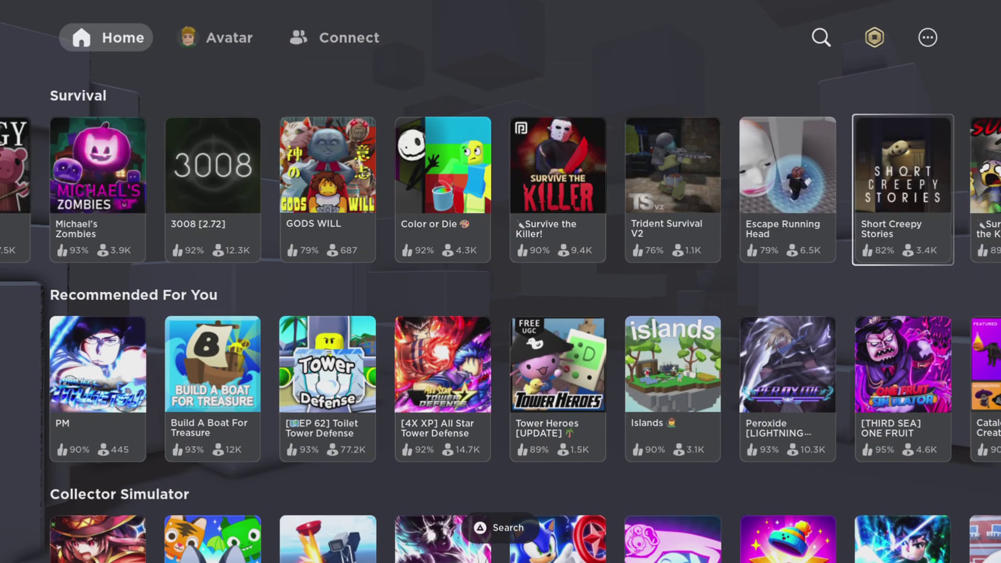
key(Left)
key(Left)
key(Return)
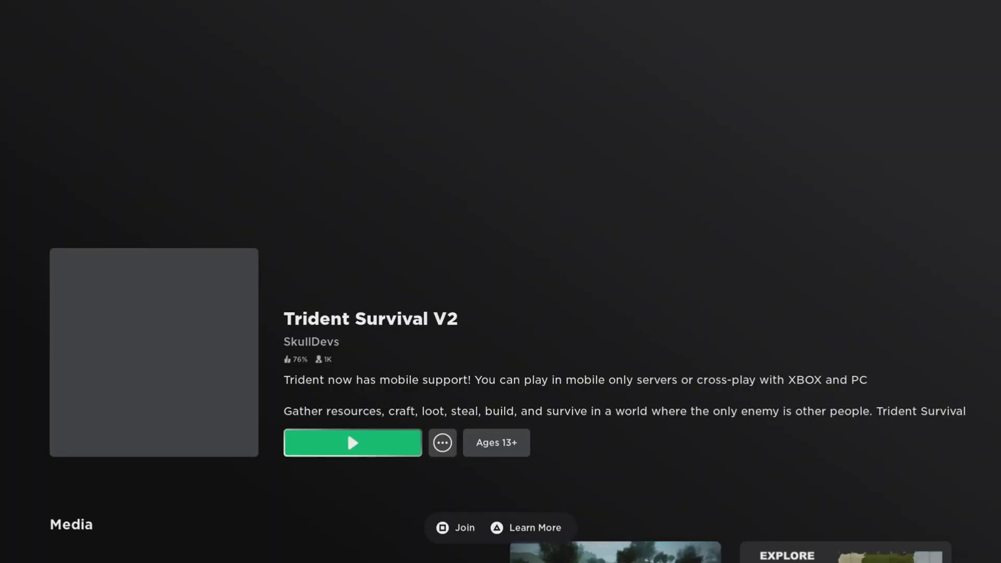
key(Down)
key(Up)
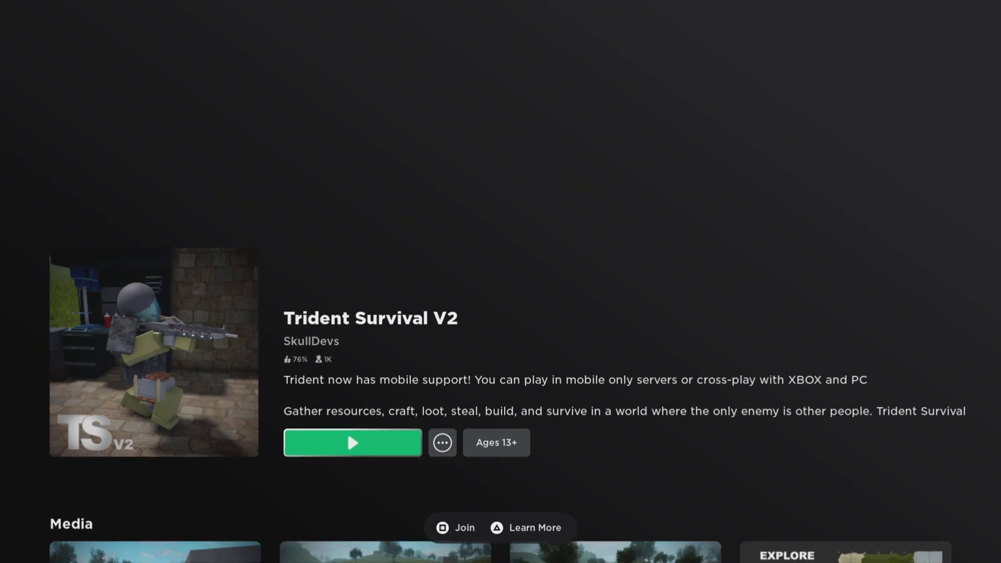
key(Return)
Move along the Survival row and open its full See All listing
key(Right)
key(Right)
key(Right)
key(Right)
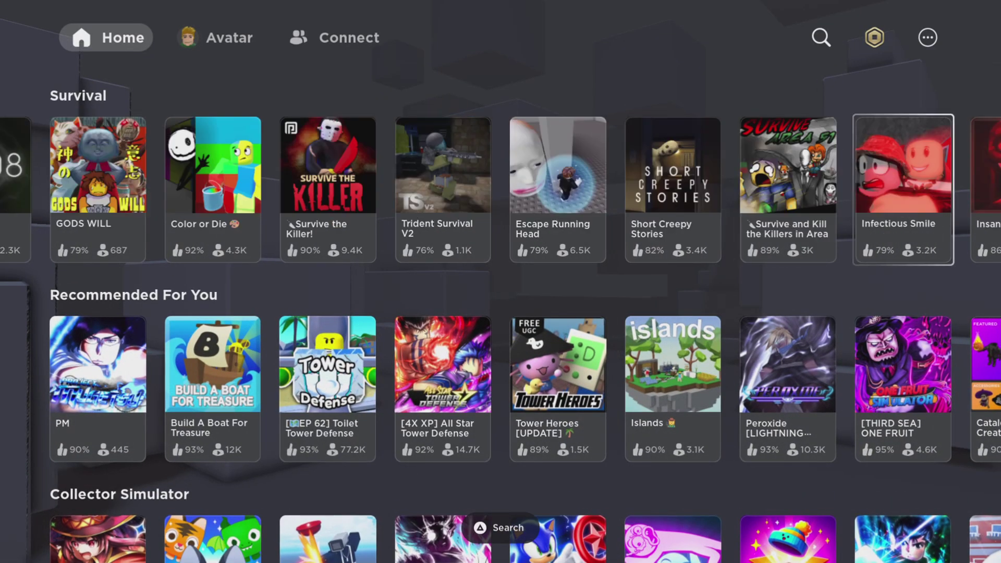
key(Right)
key(Right)
key(Right)
key(Right)
key(Right)
key(Right)
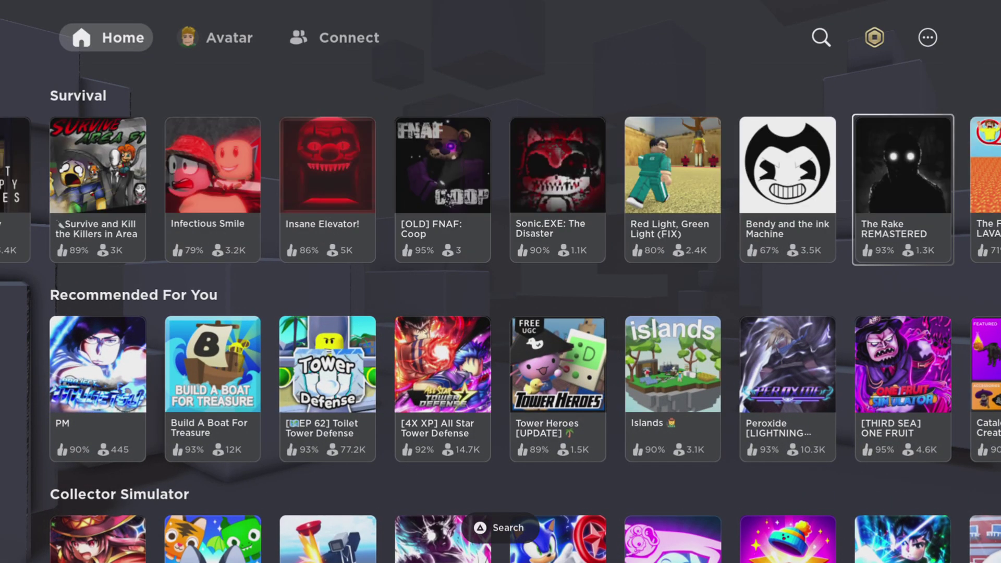
key(Right)
key(Right)
key(Return)
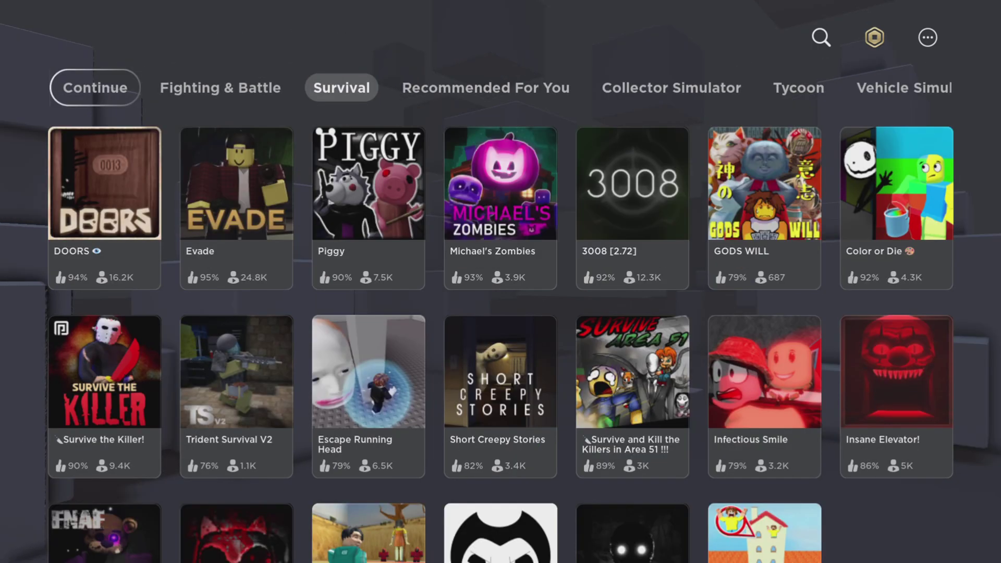
Leave the Survival listing and go up to Arsenal and SCP: Roleplay in Continue
key(Down)
key(Escape)
key(Left)
key(Left)
key(Up)
key(Up)
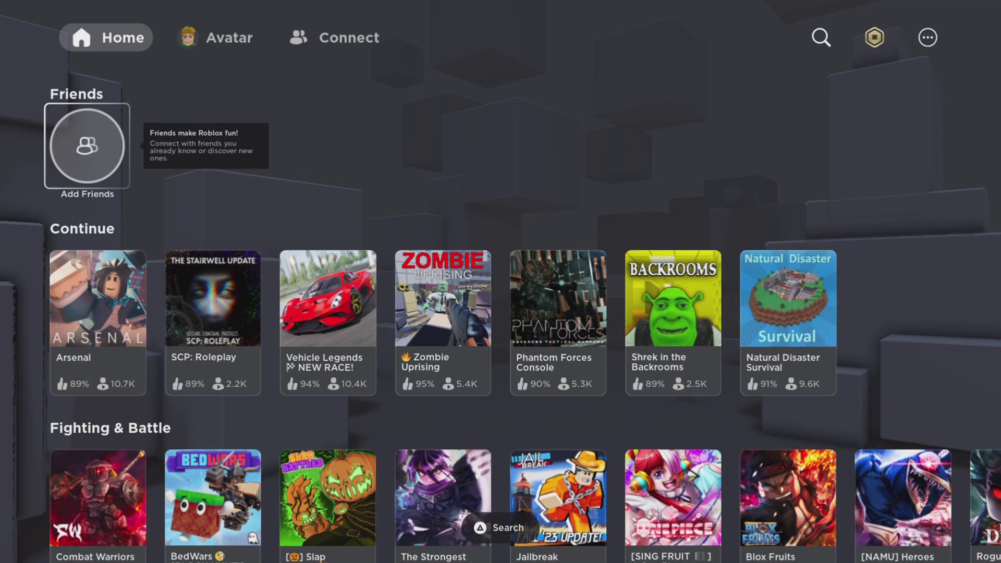
key(Left)
key(Left)
key(Left)
key(Right)
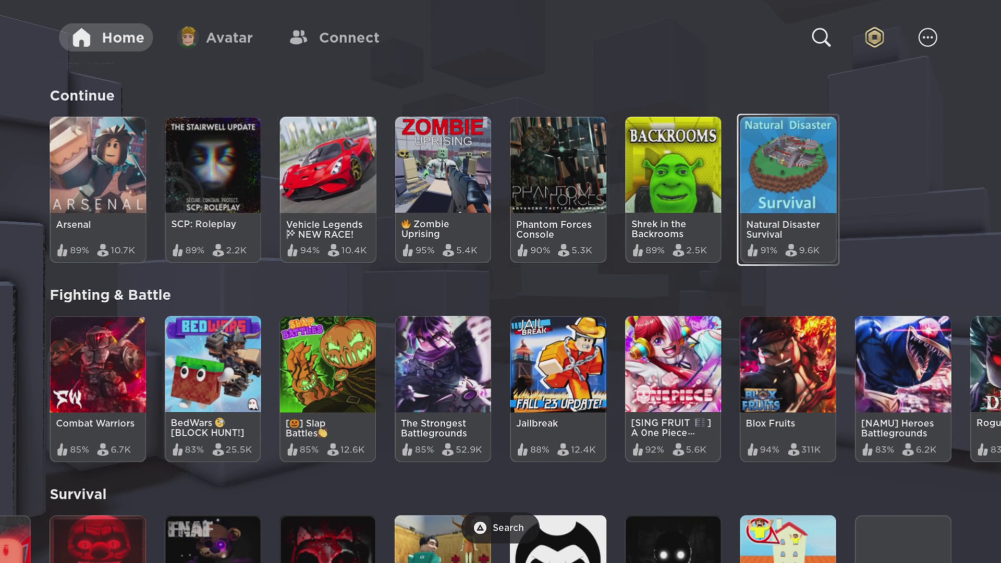
Browse down through the Survival, Tycoon, Action, Real World Roleplay and Platformer Obby rows
key(Down)
key(Down)
key(Down)
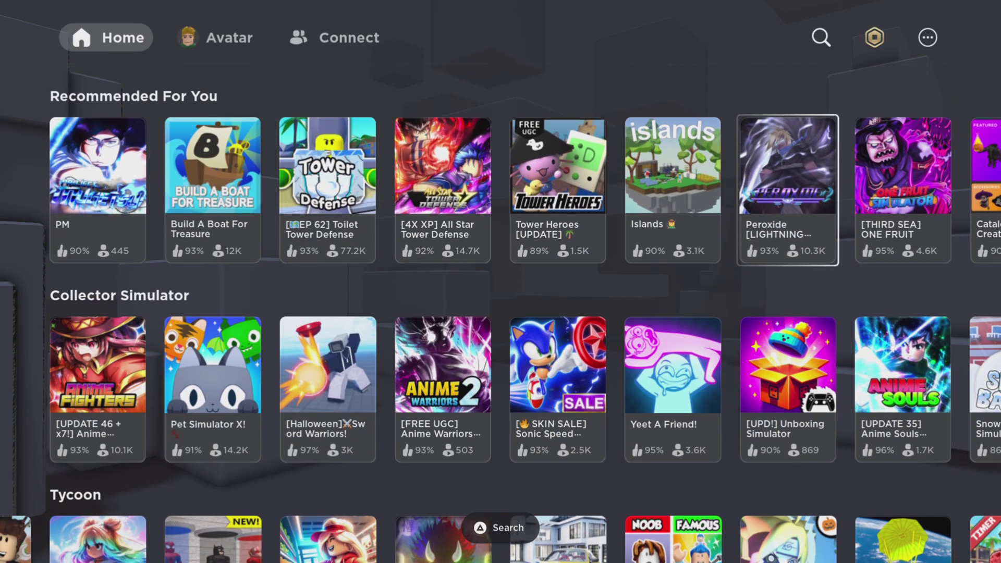
key(Down)
key(Down)
key(Down)
key(Down)
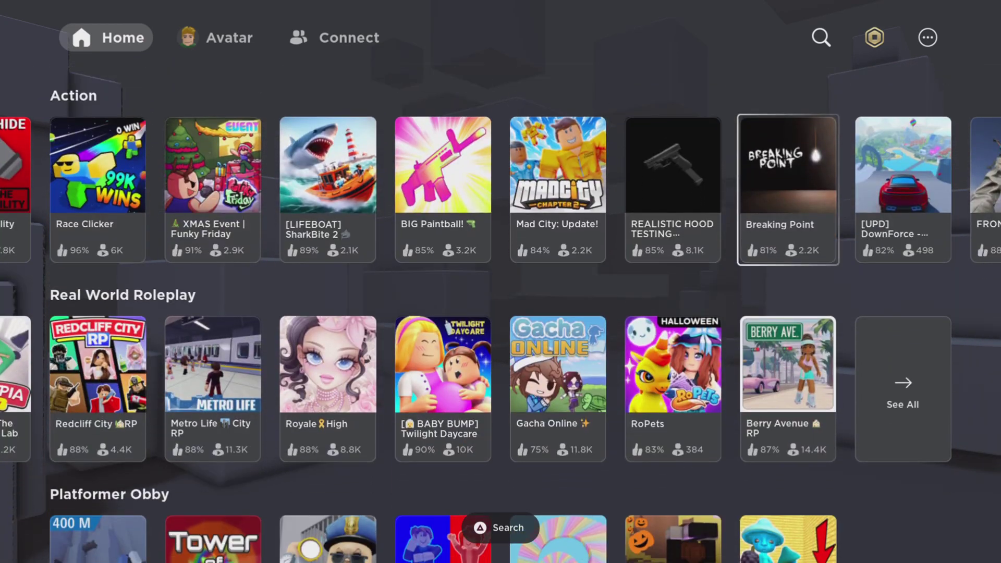
key(Left)
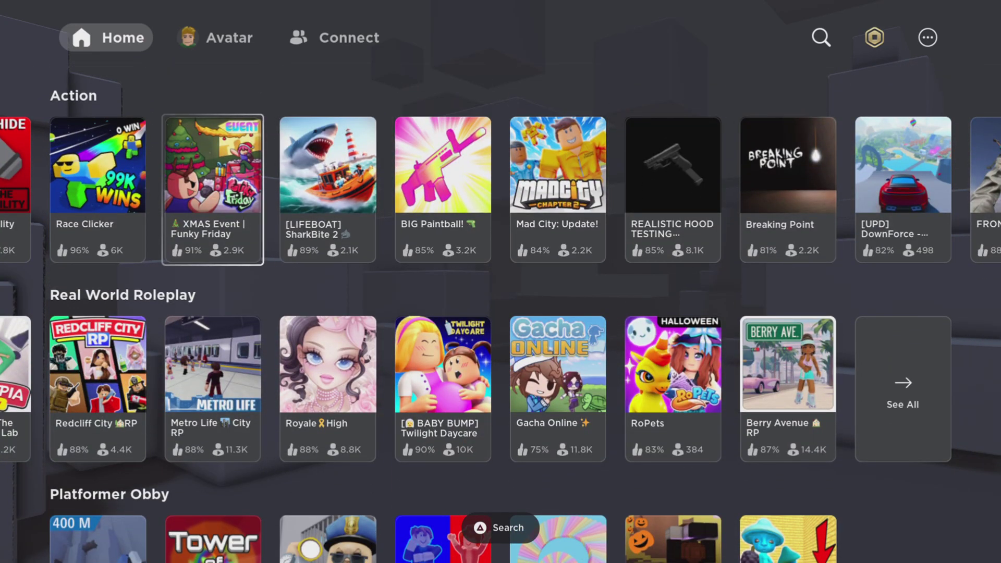
key(Right)
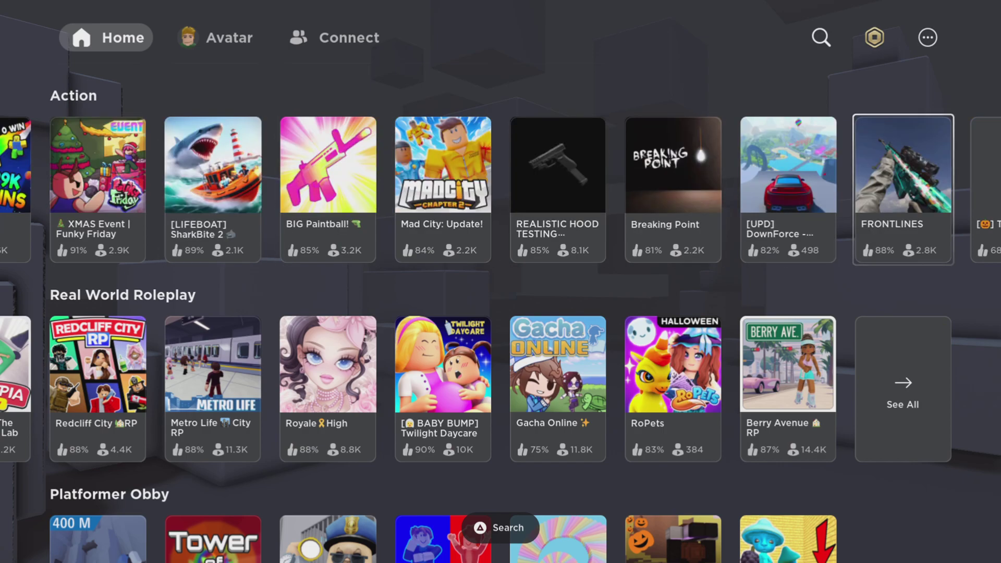
key(Right)
key(Right)
key(Right)
key(Right)
key(Down)
key(Down)
key(Left)
Browse the Simulator games, including Bad Cat HALLOWEEN and [UGC] PUSH SIMULATOR
key(Down)
key(Down)
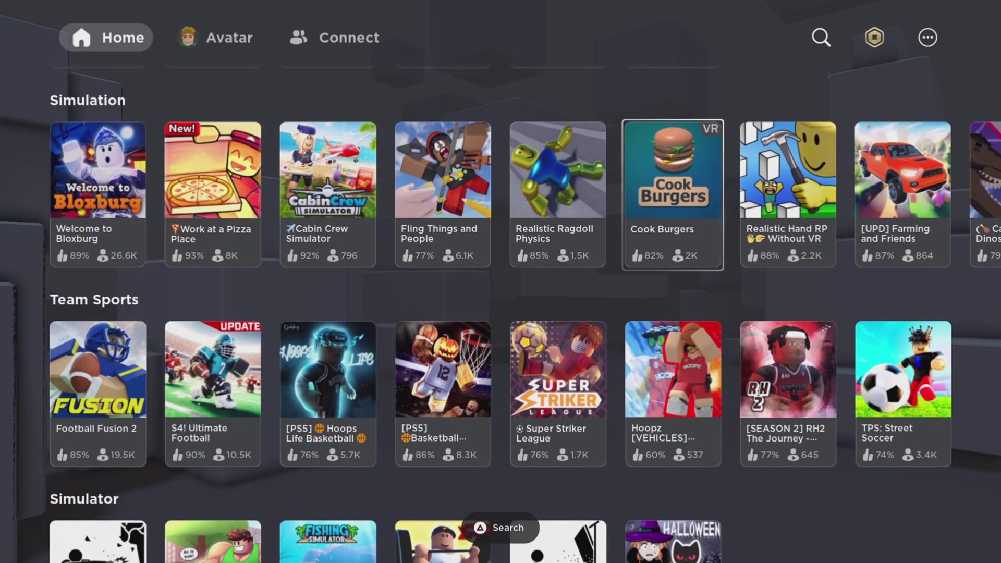
key(Down)
key(Down)
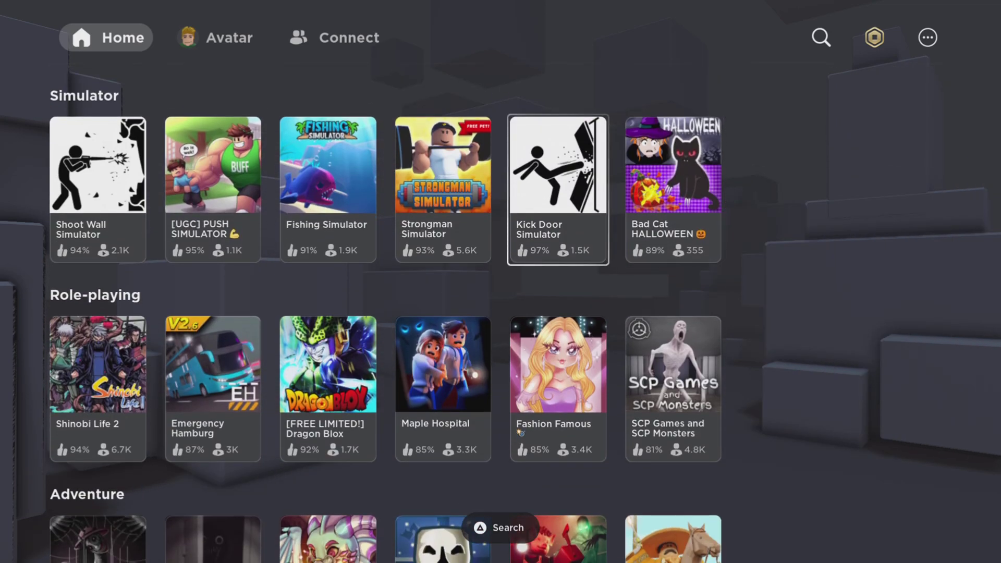
key(Down)
key(Left)
key(Down)
key(Up)
key(Up)
key(Left)
key(Left)
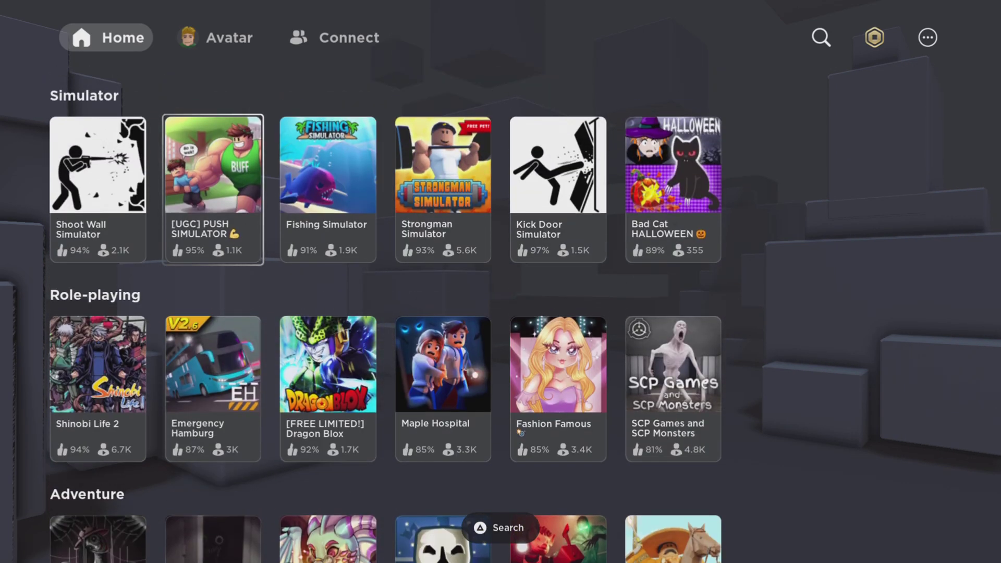
key(Left)
key(Down)
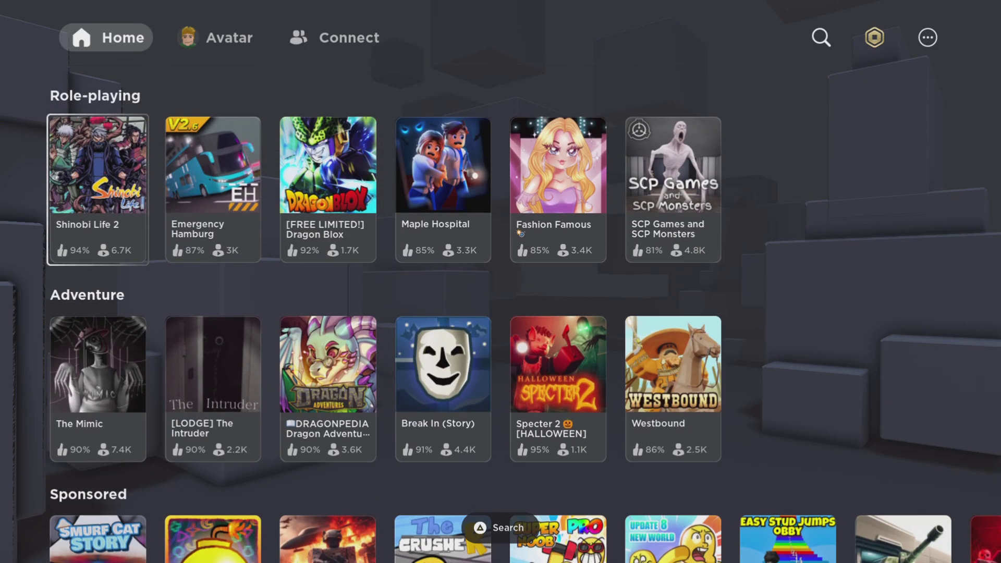
key(Down)
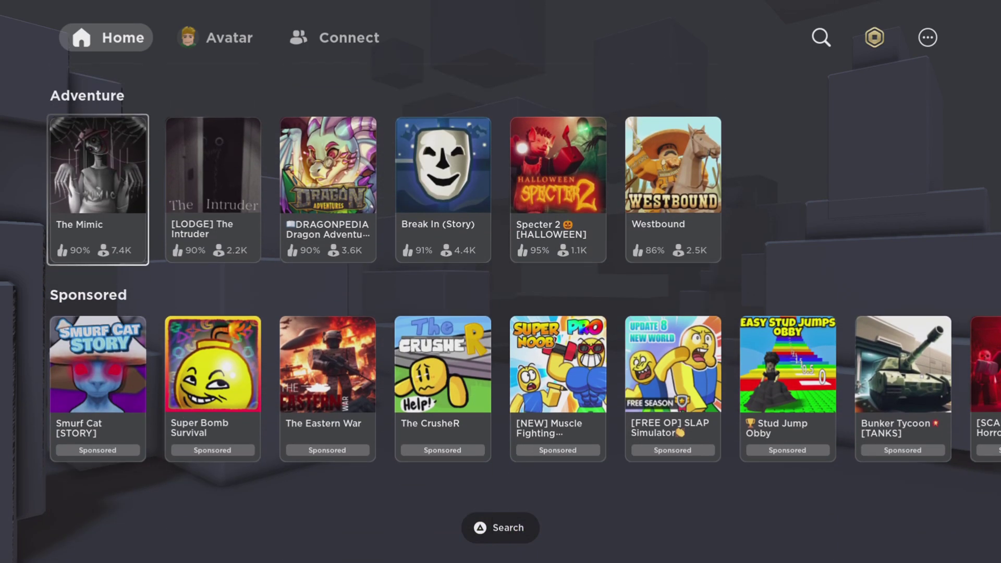
Climb back to the Continue row, ending on the Shrek in the Backrooms page
key(Up)
key(Right)
key(Up)
key(Up)
key(Up)
key(Up)
key(Up)
key(Up)
key(Up)
key(Up)
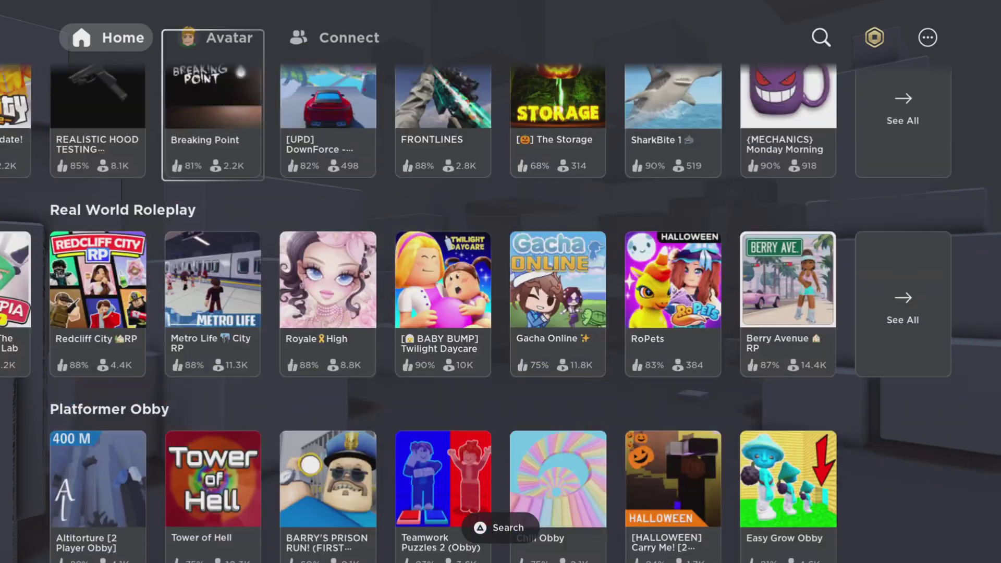
key(Up)
key(Up)
key(Up)
key(Up)
key(Up)
key(Up)
key(Up)
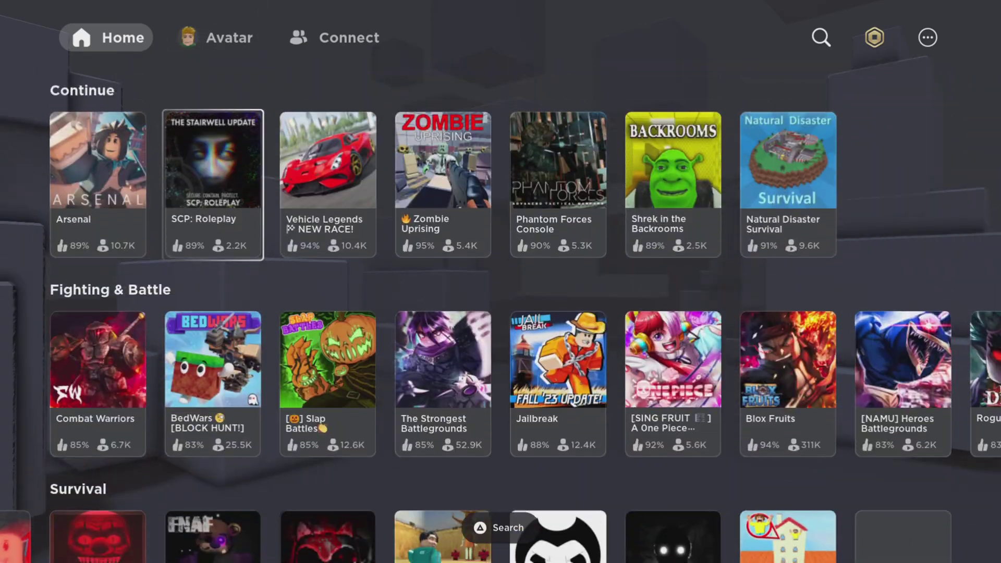
key(Up)
key(Down)
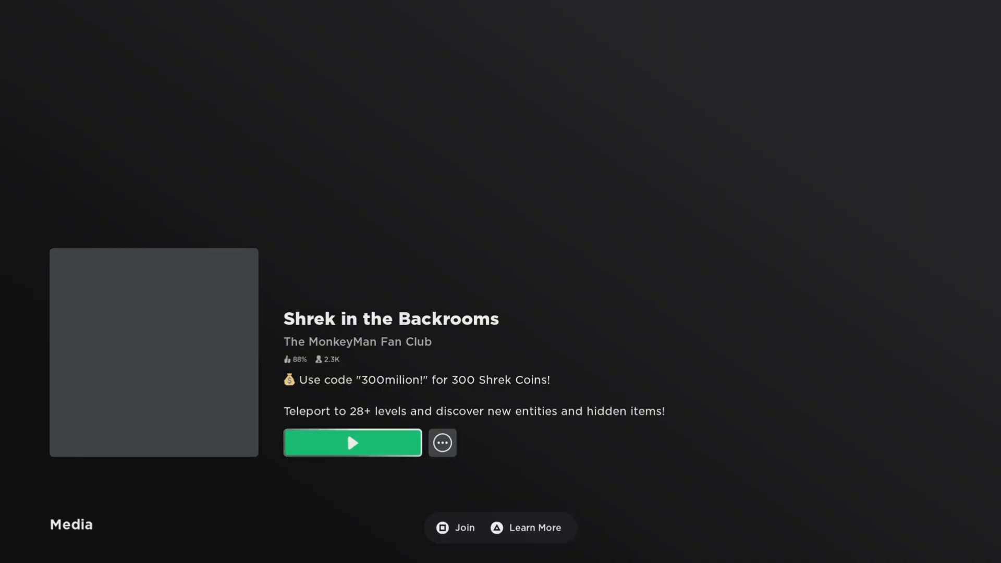
Close Shrek in the Backrooms and view Da Hood's details and media from Fighting & Battle
key(Escape)
key(Down)
key(Right)
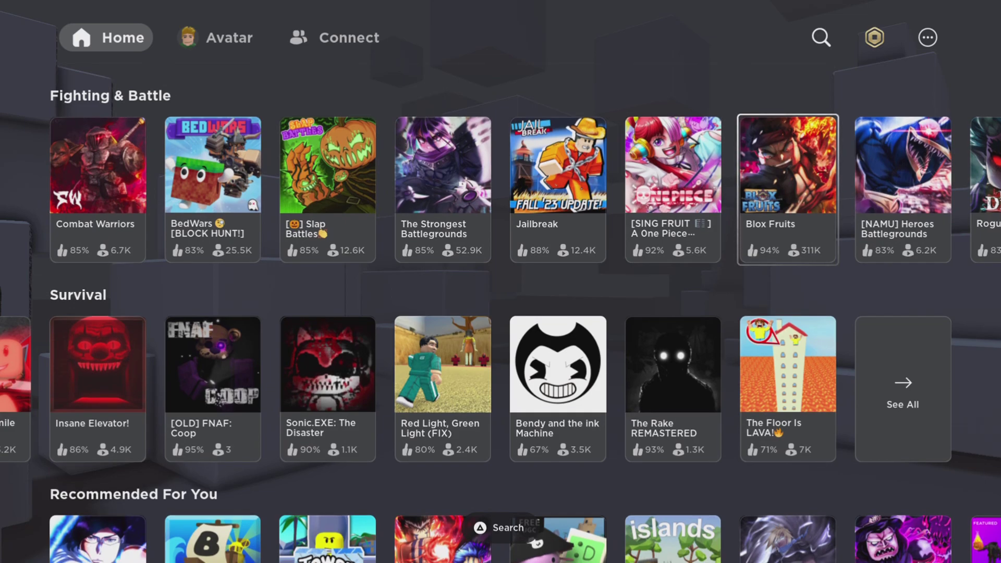
key(Right)
key(Right)
key(Right)
key(Right)
key(Right)
key(Right)
key(Left)
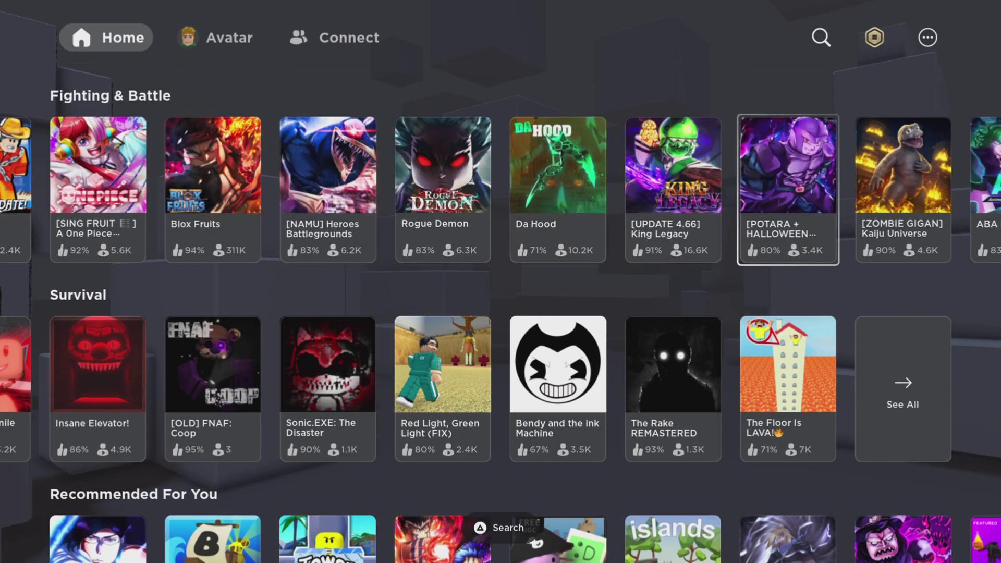
key(Return)
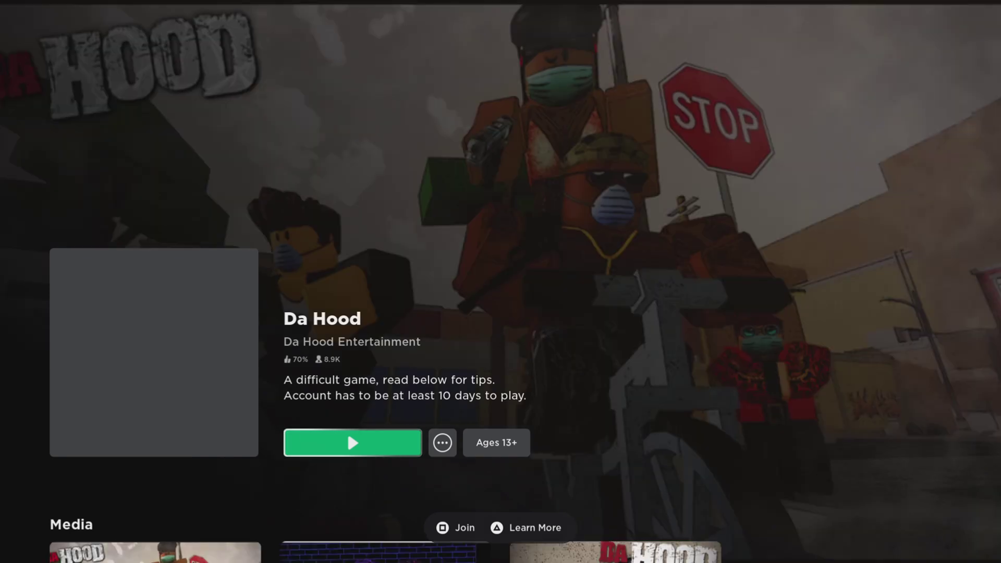
key(Down)
key(Up)
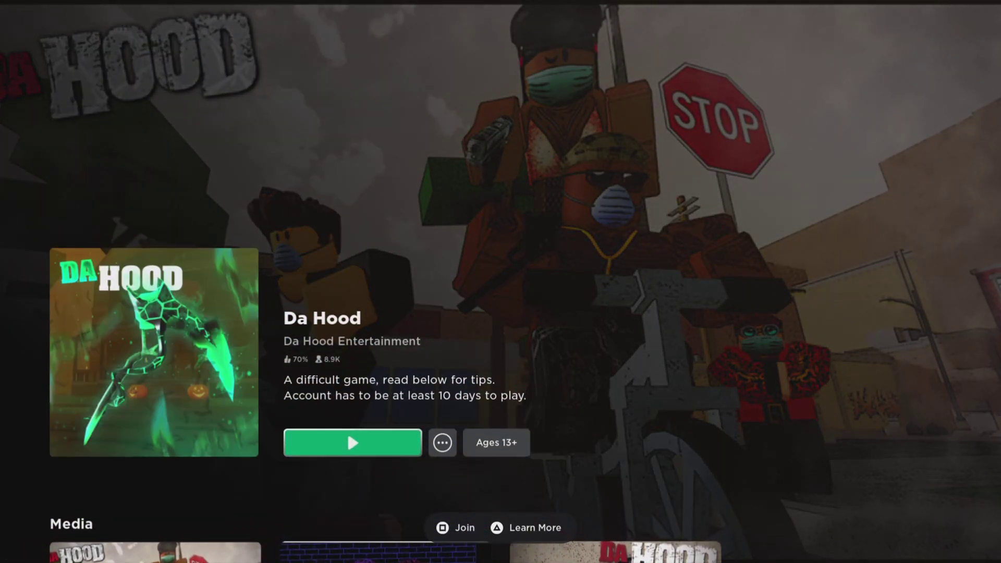
Check the Kaiju Universe details page, then continue along the Fighting & Battle row
key(Escape)
key(Right)
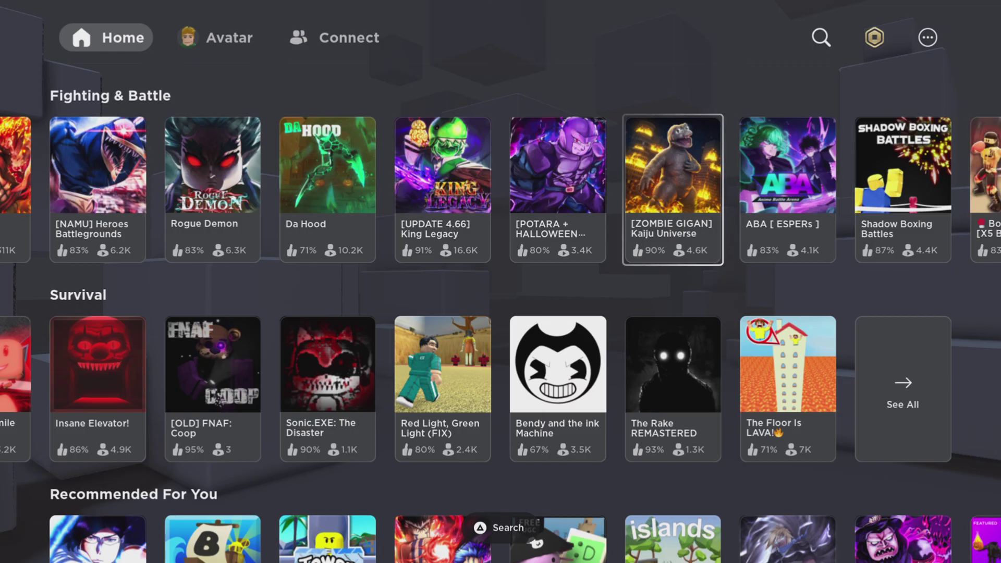
key(Return)
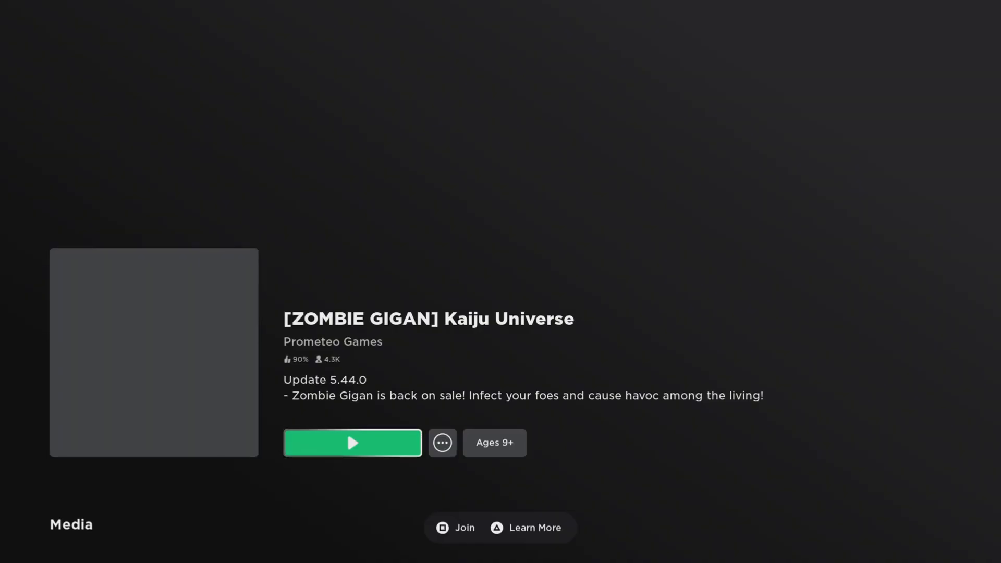
key(Escape)
key(Right)
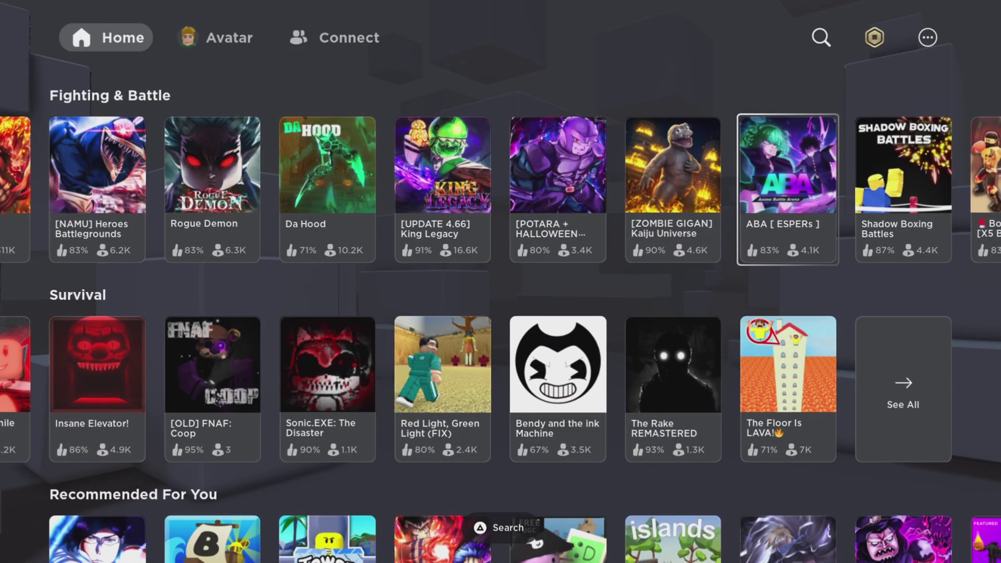
key(Right)
key(Right)
key(Right)
key(Right)
key(Right)
key(Right)
key(Right)
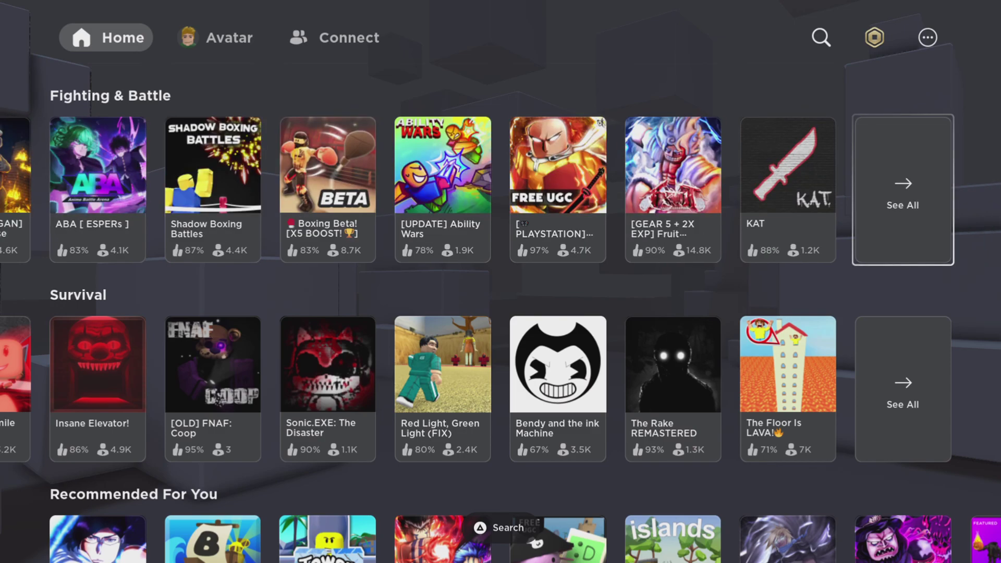
Browse the Survival, Collector Simulator and Continue rows, then down past Ability Wars to Tycoon
key(Down)
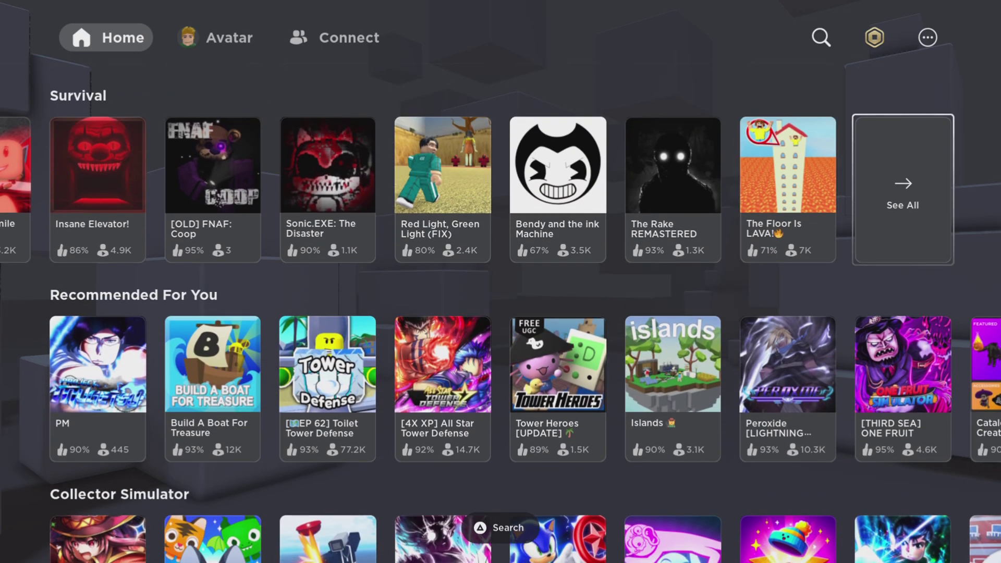
key(Down)
key(Down)
key(Right)
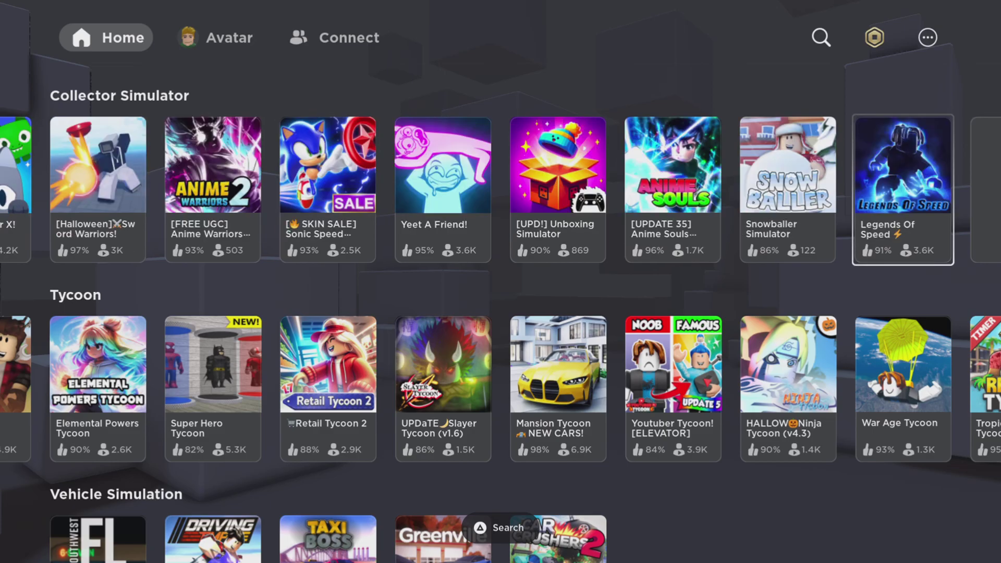
key(Right)
key(Up)
key(Up)
key(Up)
key(Up)
key(Up)
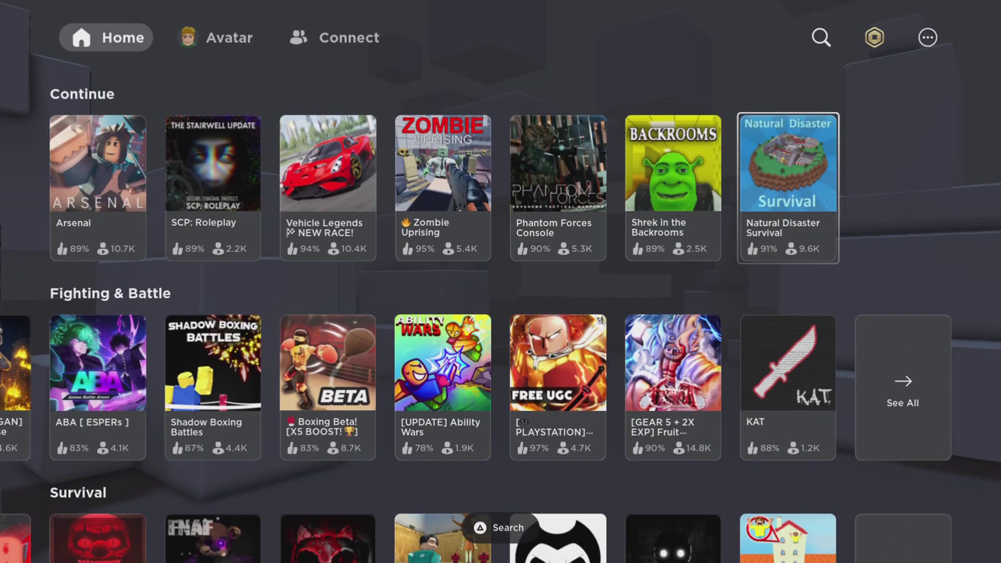
key(Up)
key(Down)
key(Right)
key(Down)
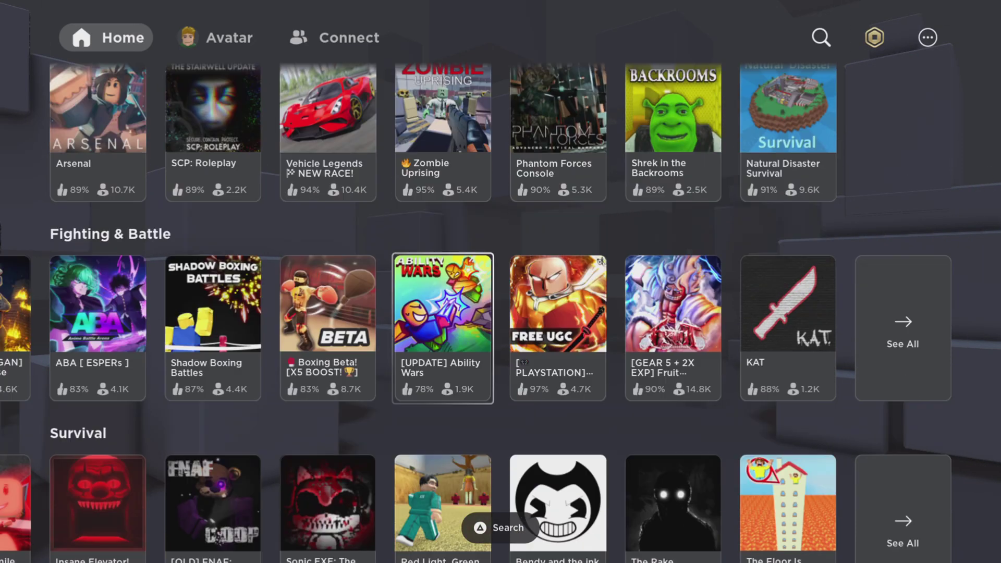
key(Down)
key(Down)
key(Down)
key(Down)
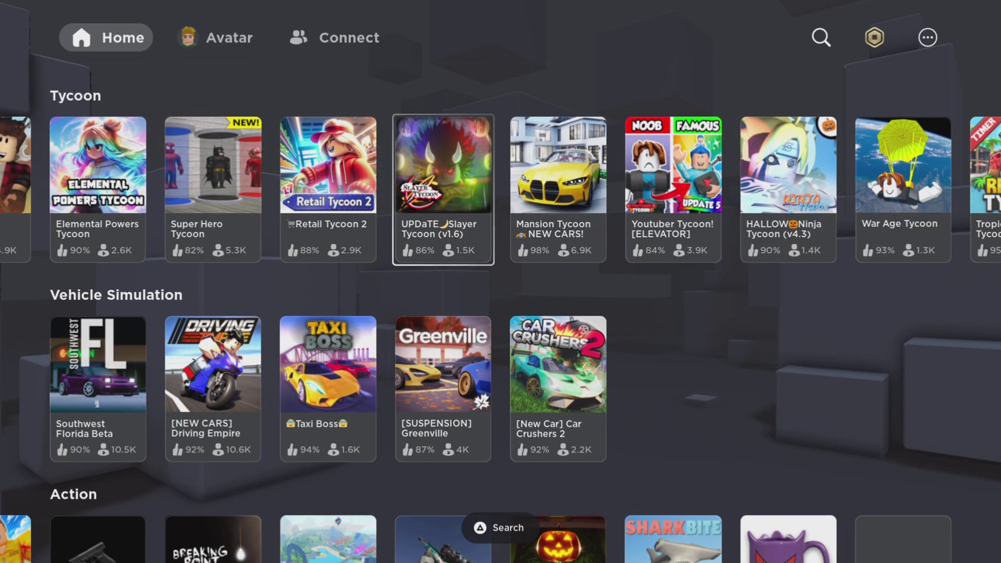
Pass Taxi Boss and the Roleplay rows, view Bloxburg's details, then move along Simulation
key(Down)
key(Left)
key(Down)
key(Down)
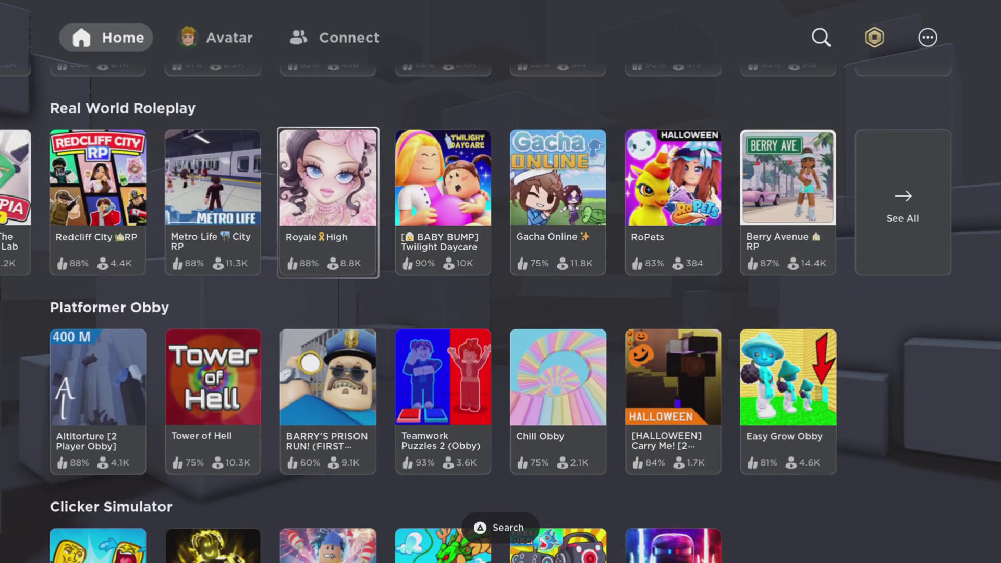
key(Down)
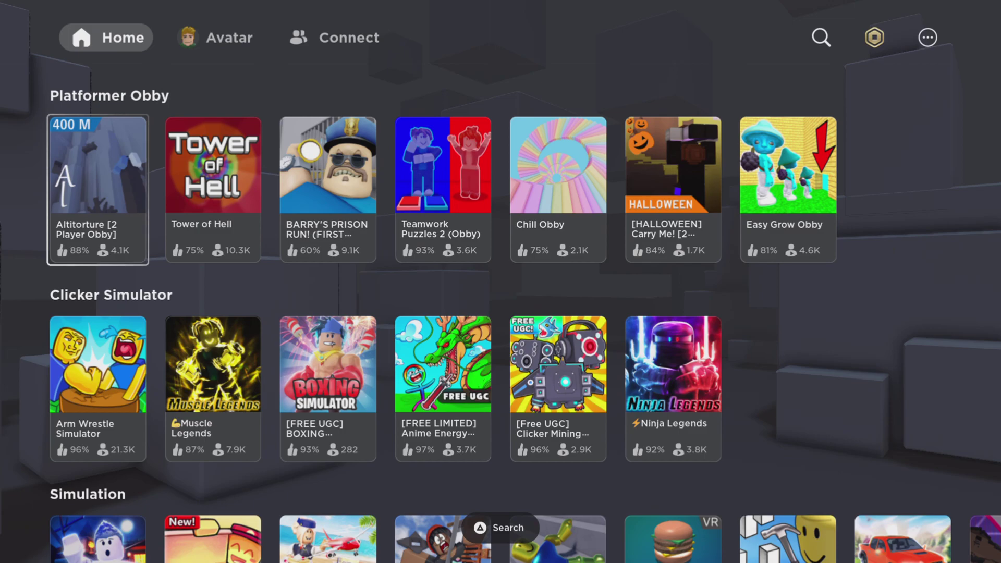
key(Down)
key(Down)
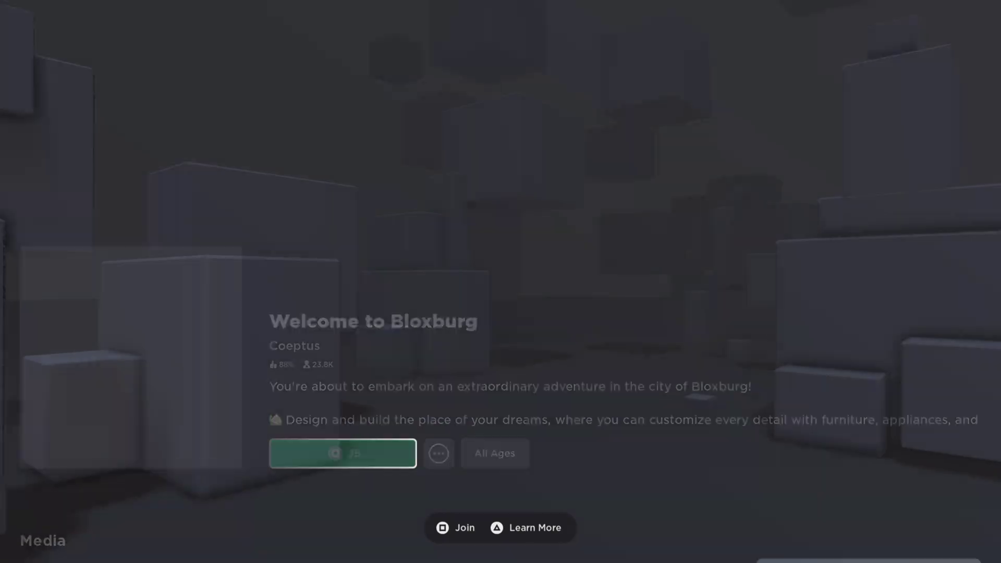
key(Right)
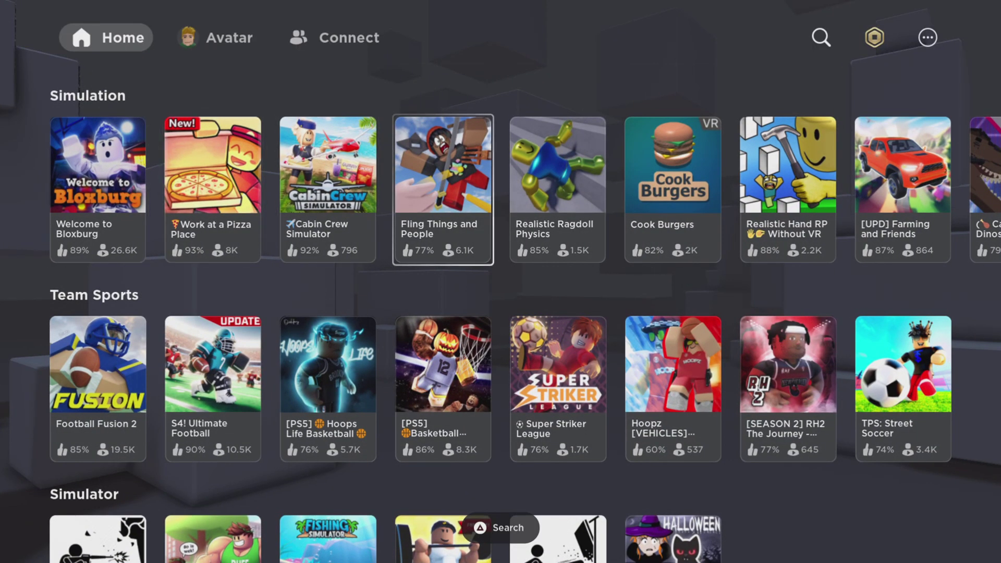
key(Right)
key(Right)
key(Right)
key(Right)
key(Right)
key(Right)
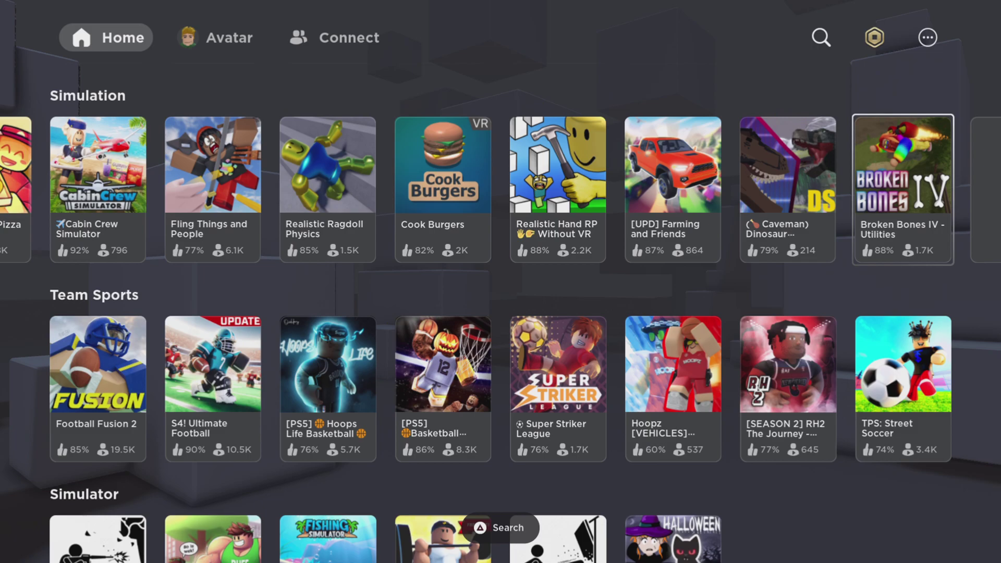
key(Right)
Browse the Role-playing and Adventure rows, ending in a desert war game's server browser
key(Down)
key(Down)
key(Down)
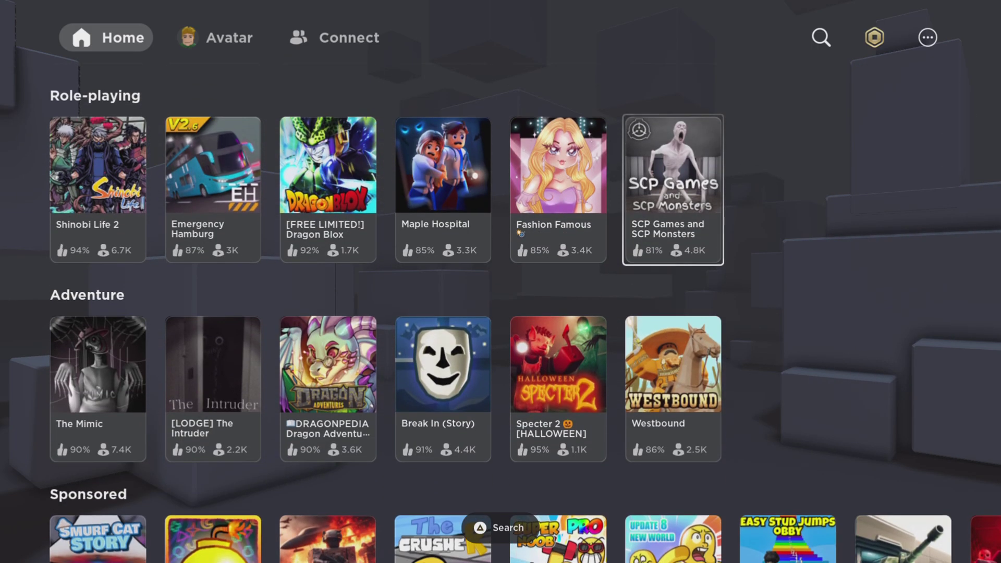
key(Down)
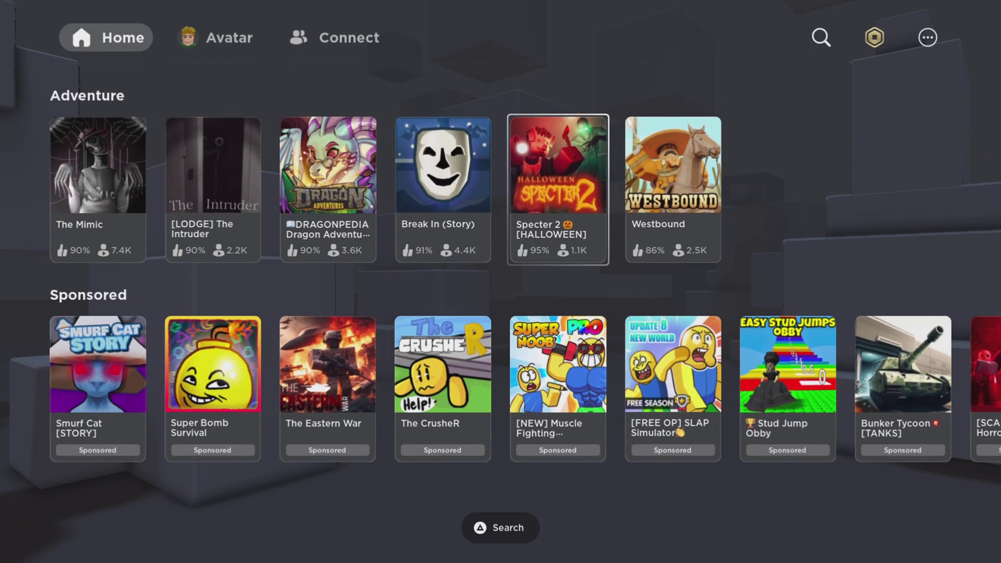
key(Left)
key(Right)
key(Left)
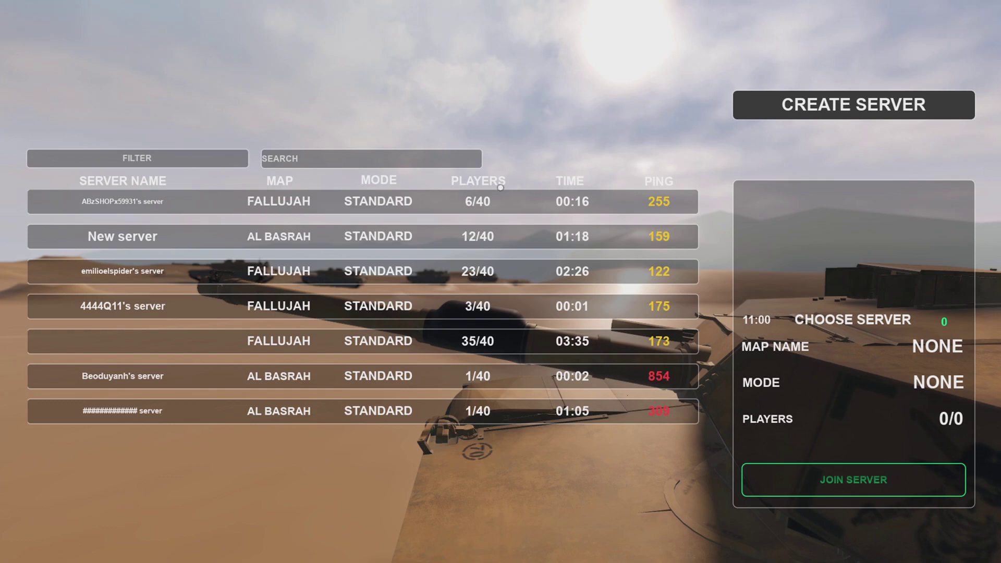
key(Tab)
key(Tab)
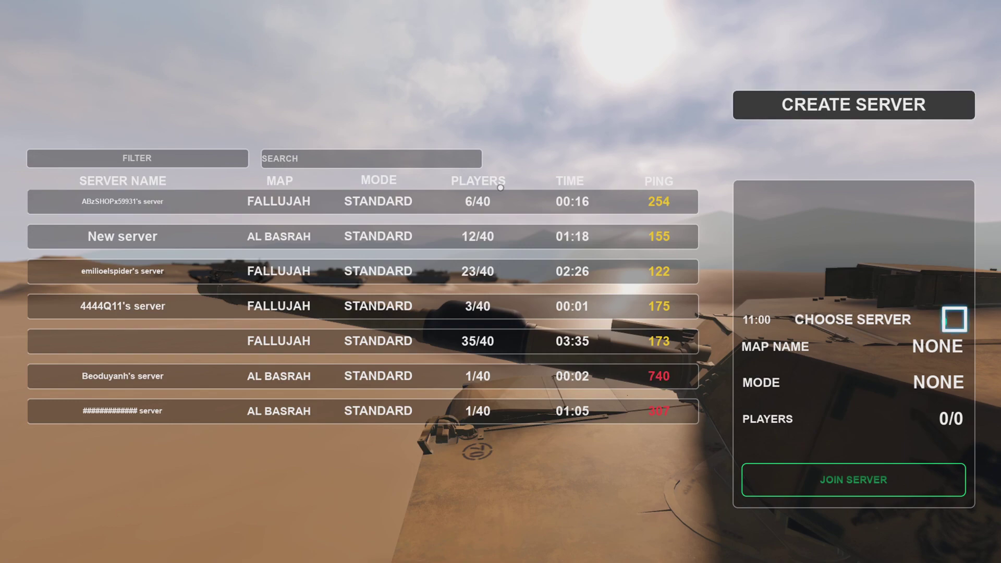
key(Tab)
key(Tab)
key(Tab)
key(Up)
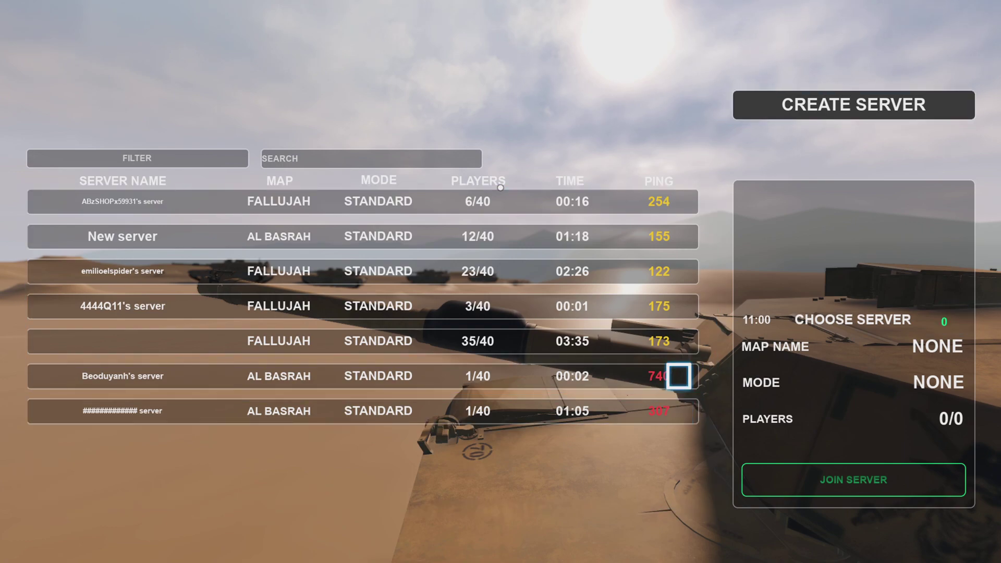
key(Up)
key(Tab)
key(Tab)
key(Tab)
key(Tab)
key(Tab)
key(Tab)
key(shift+Tab)
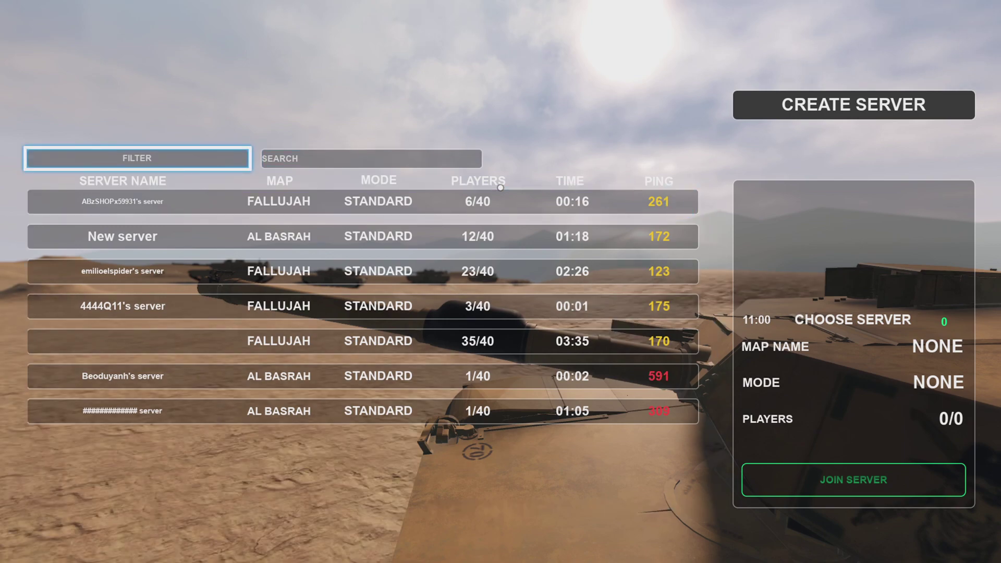
key(Tab)
key(Tab)
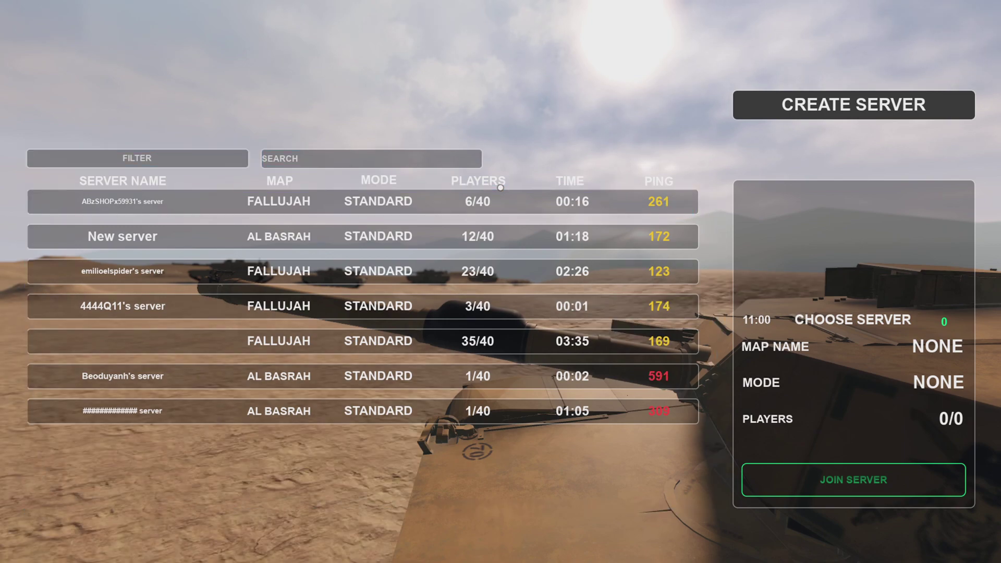
key(Tab)
key(Tab)
key(Tab)
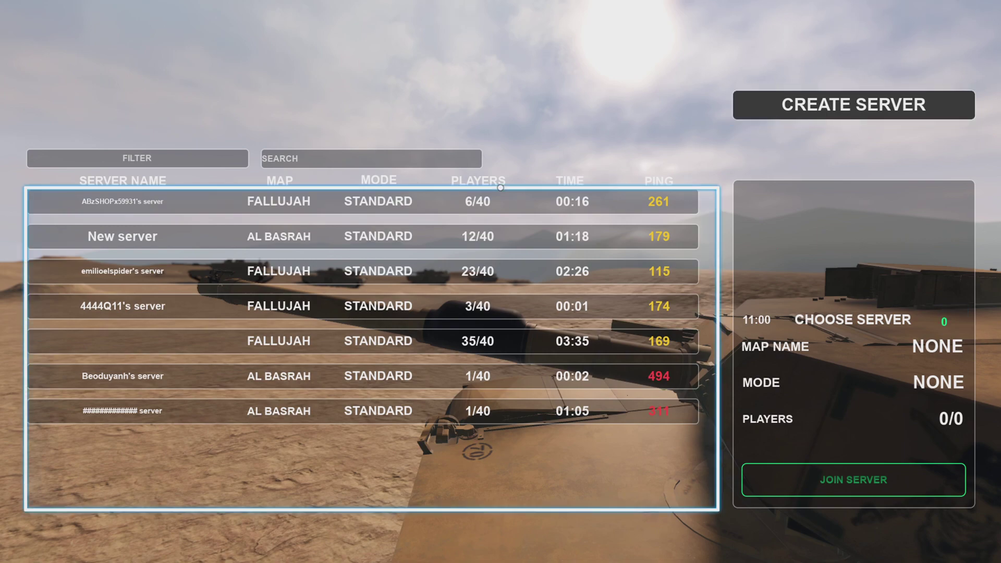
key(Tab)
key(Tab)
key(Tab)
key(Tab)
key(Tab)
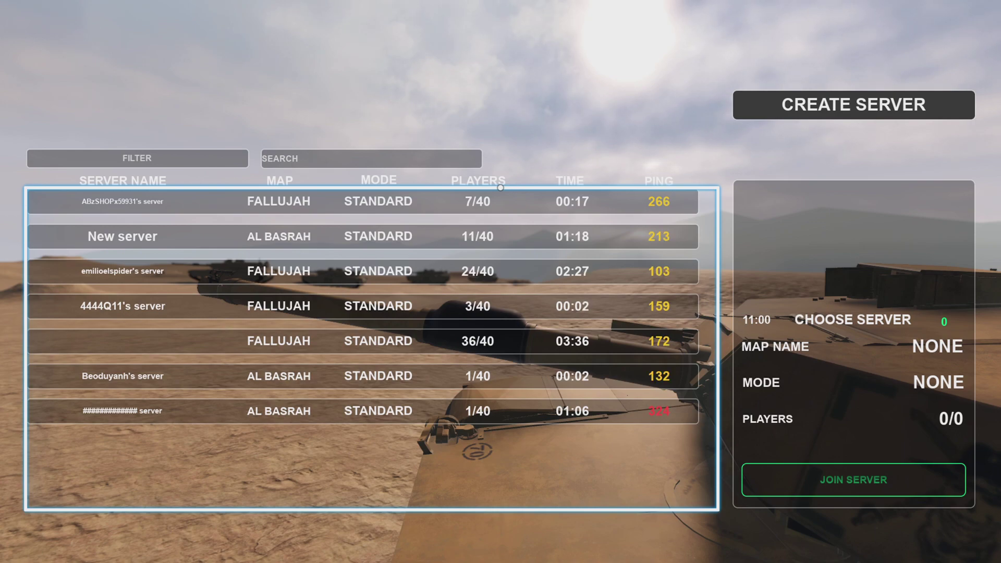
key(Return)
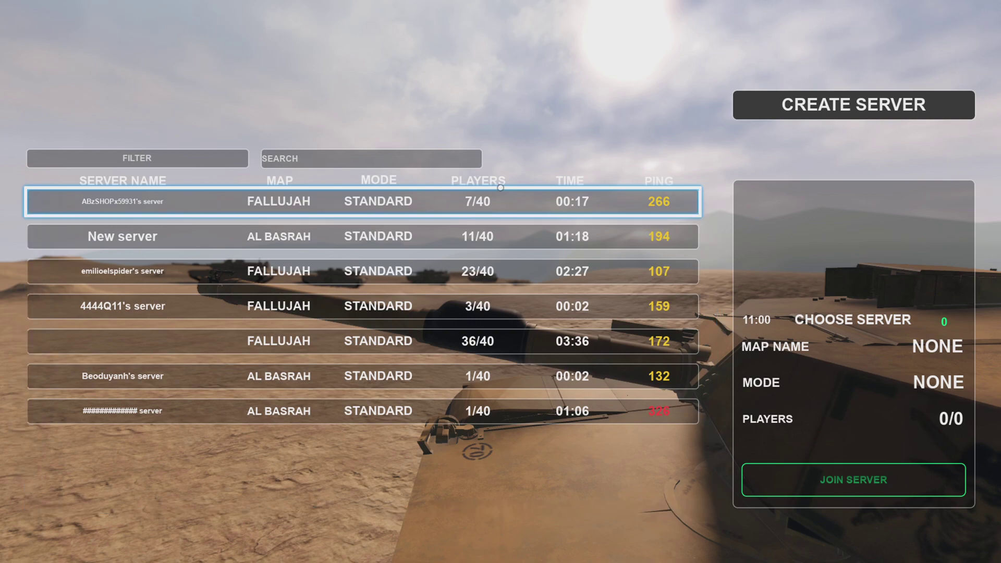
key(Right)
key(Up)
key(Left)
key(Down)
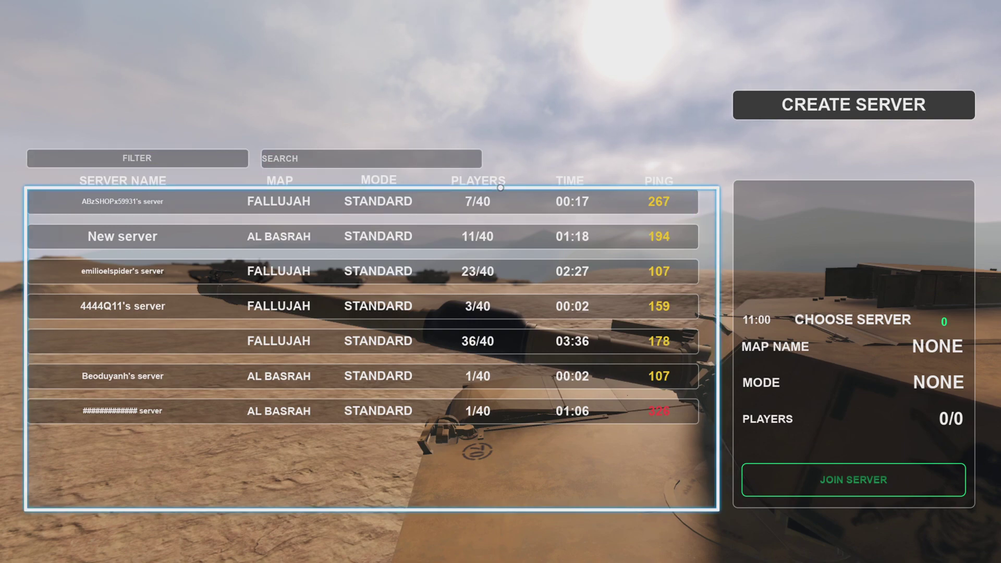
key(Return)
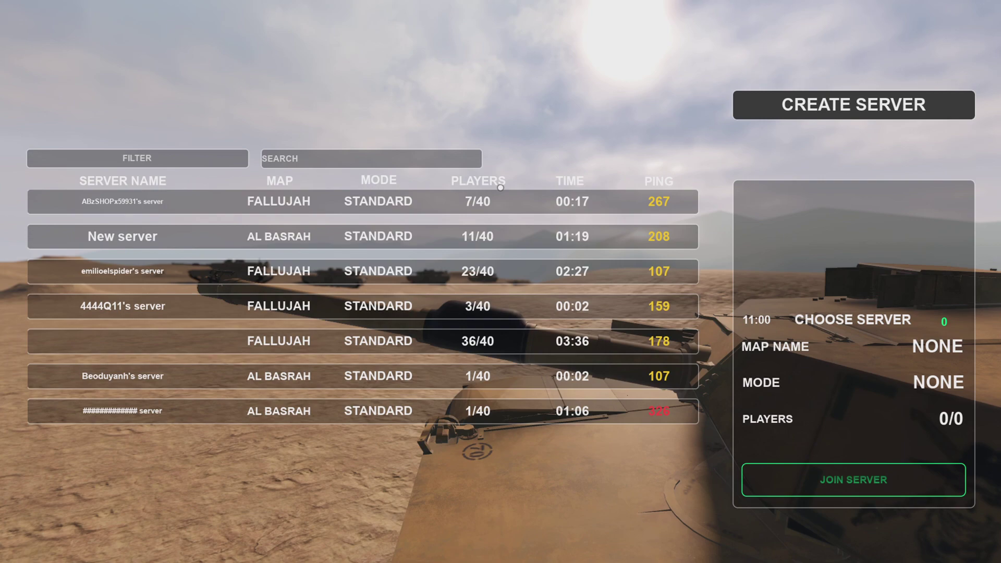
key(Right)
key(Left)
key(Up)
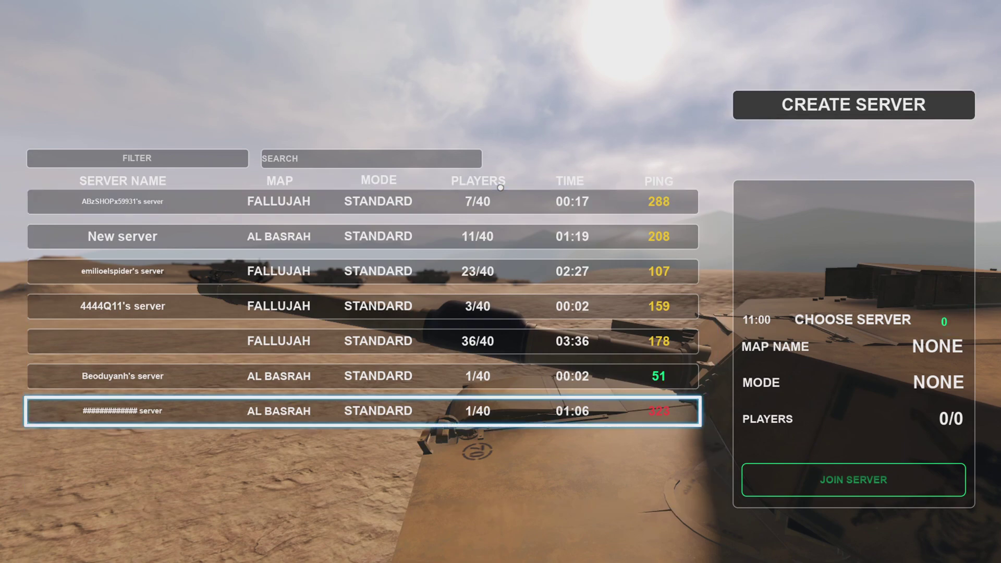
key(Right)
key(Up)
key(Down)
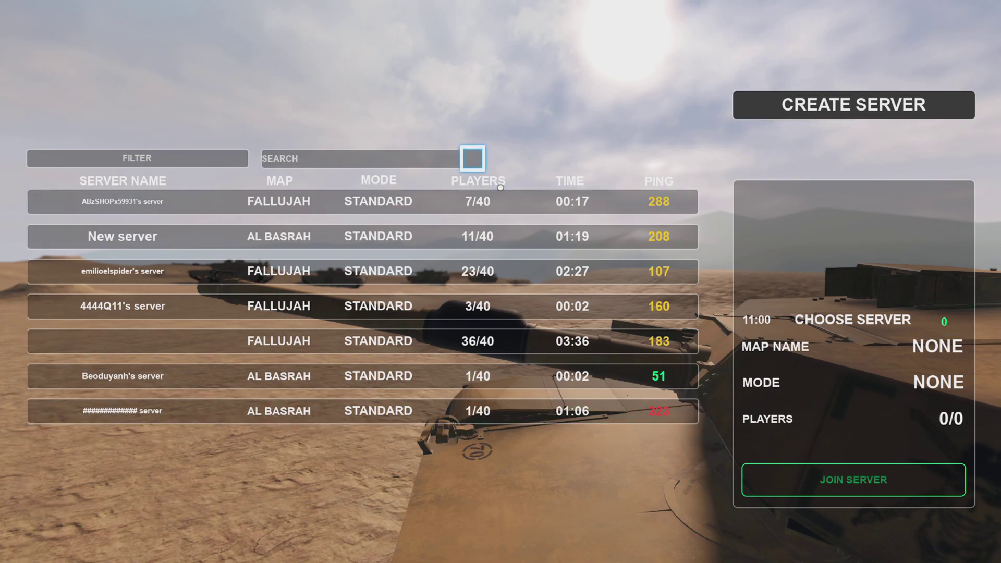
key(Down)
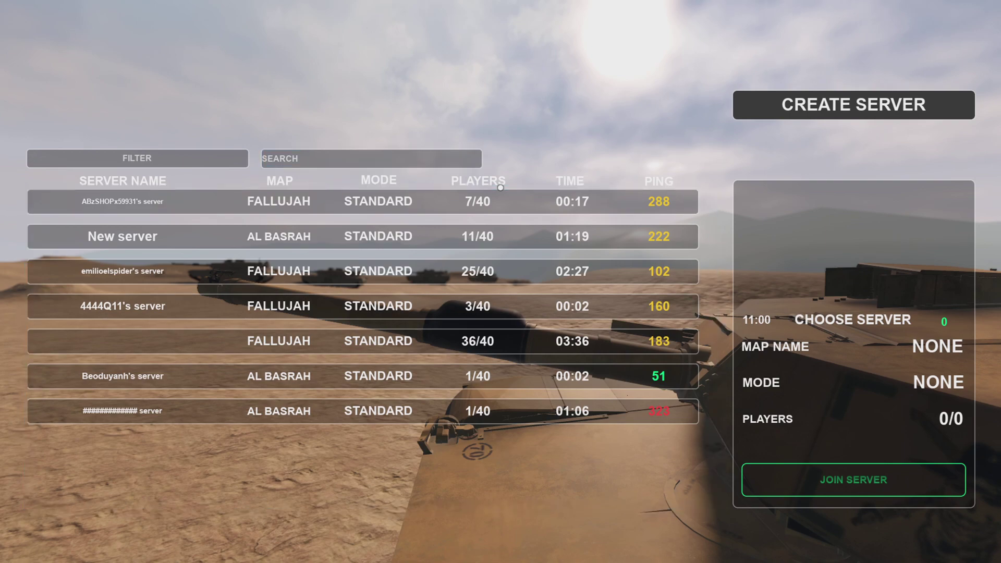
key(Down)
key(Down)
key(Down)
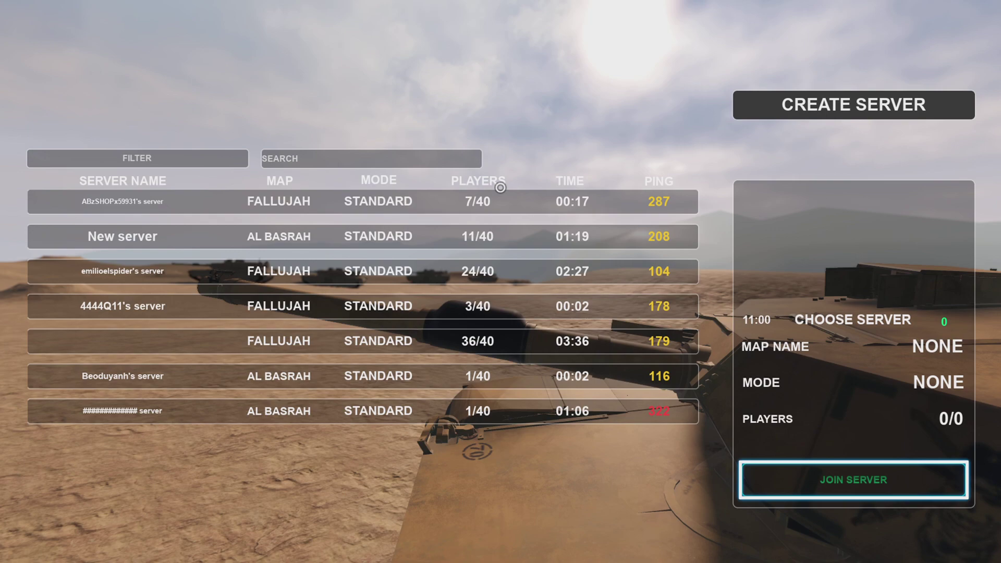
key(Down)
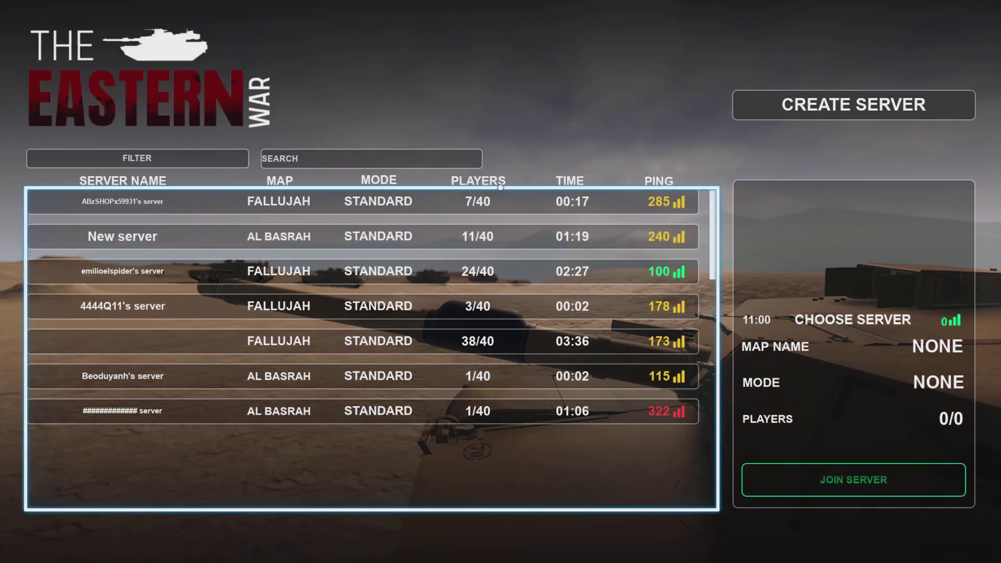
scroll(501, 188, down, 3)
Move focus between the search bar, the top server row and the join option
key(Right)
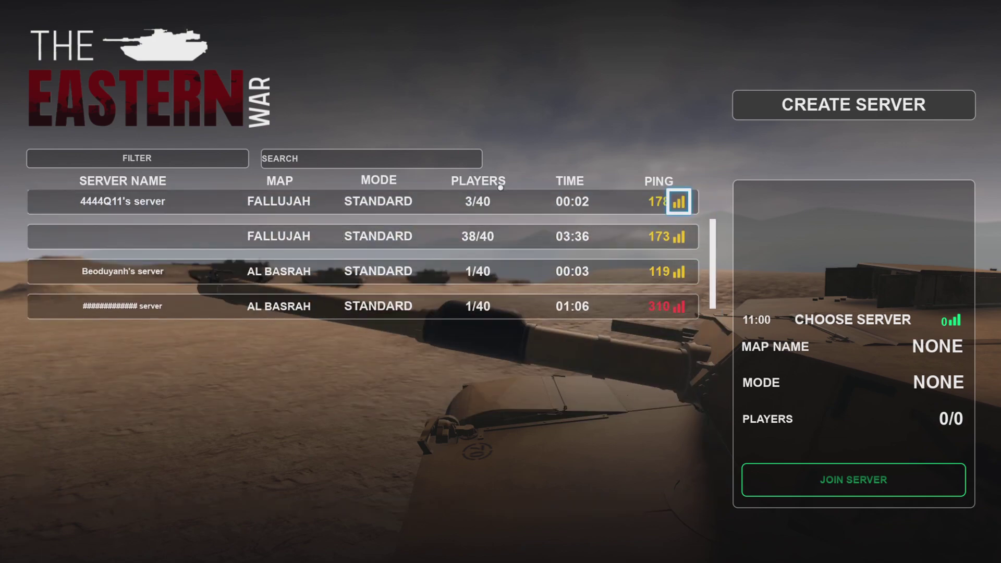
key(Up)
key(Down)
key(Right)
key(Up)
key(Down)
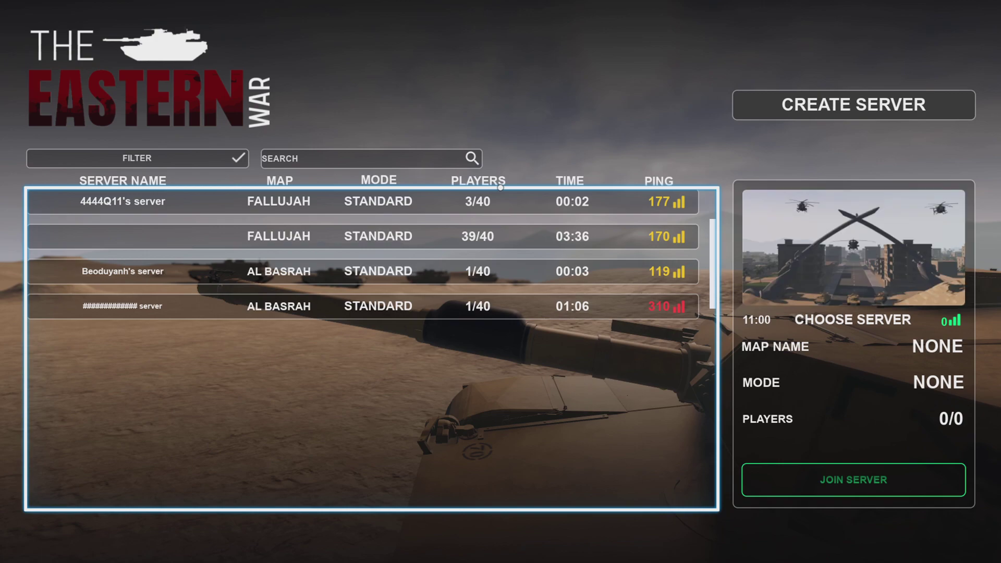
key(Right)
key(Right)
key(Down)
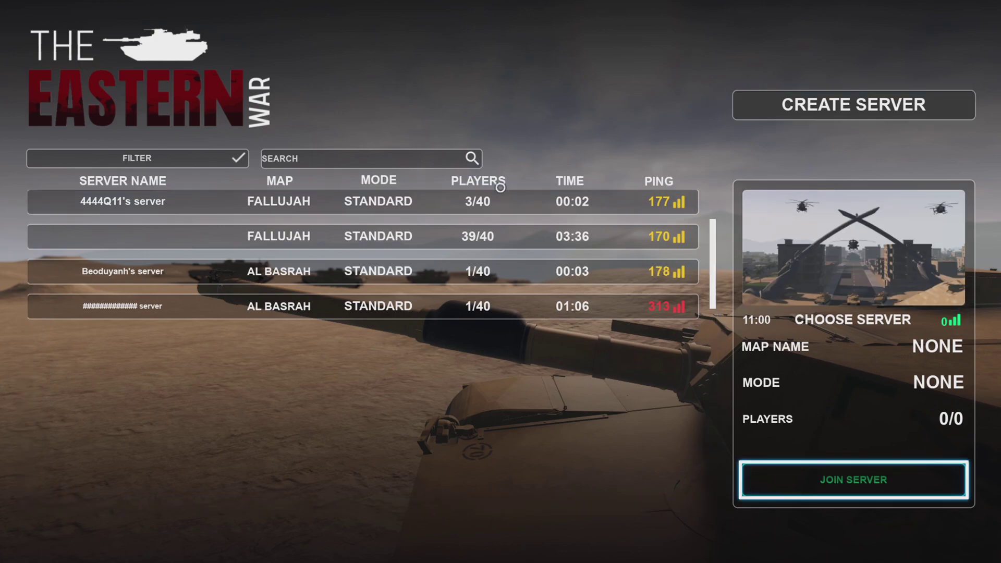
Move back into the Eastern War server list and down to its last rows
key(Left)
key(Right)
key(Up)
key(Down)
key(Down)
key(Right)
key(Up)
key(Down)
key(Down)
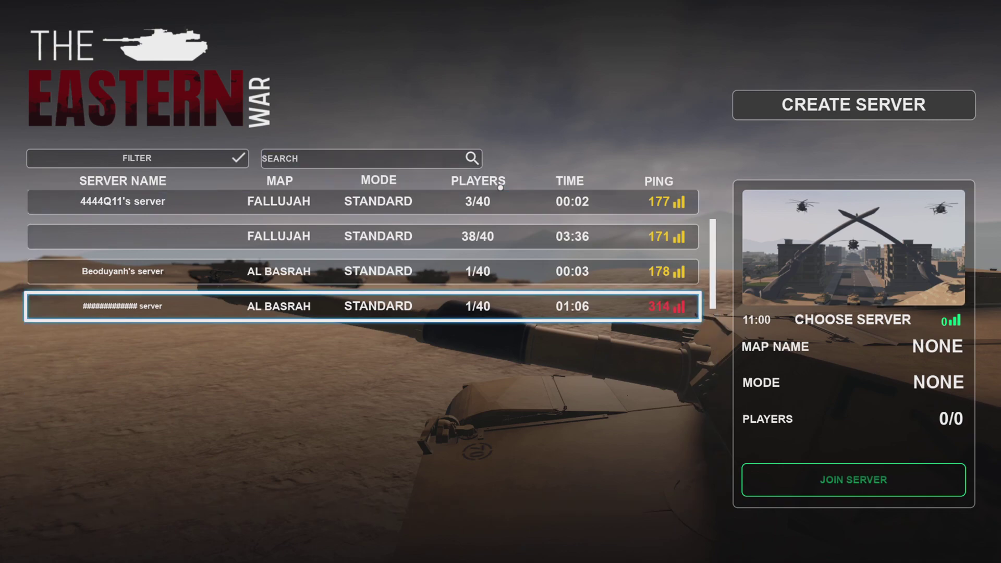
key(Right)
key(Up)
key(Left)
key(Down)
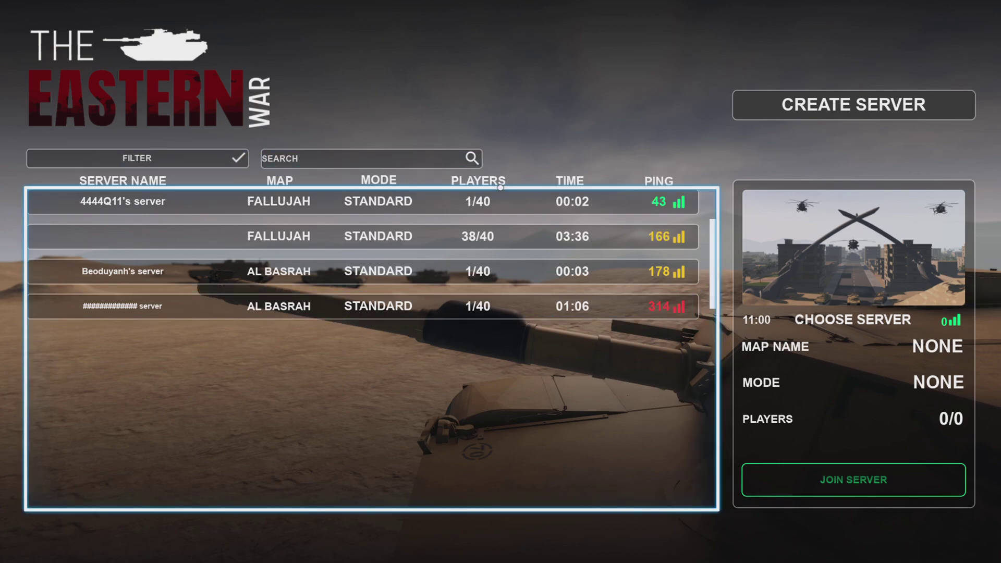
Select the nearly full Fallujah server (38/40 players) and join it
key(Down)
key(Right)
key(Down)
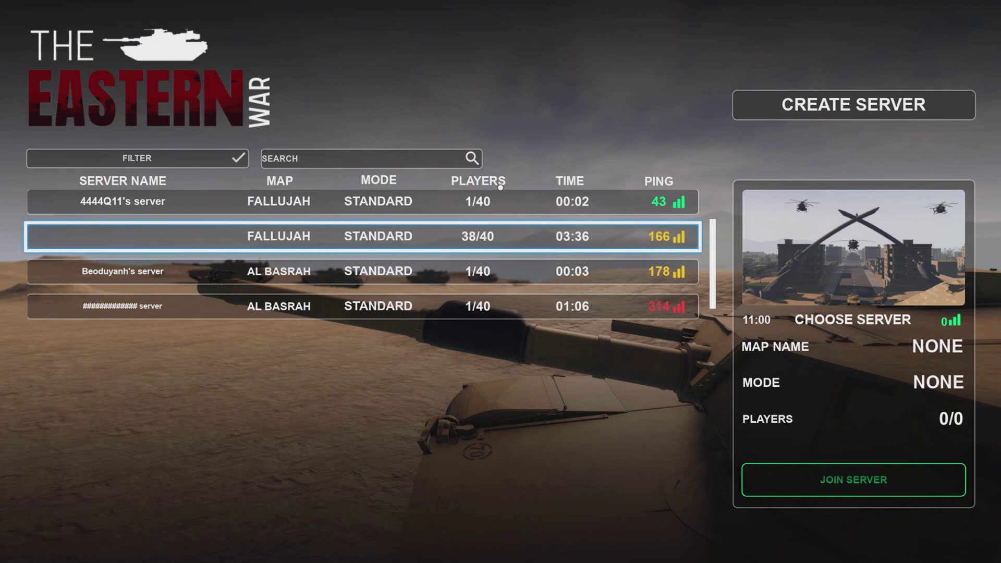
key(Return)
key(Right)
key(Right)
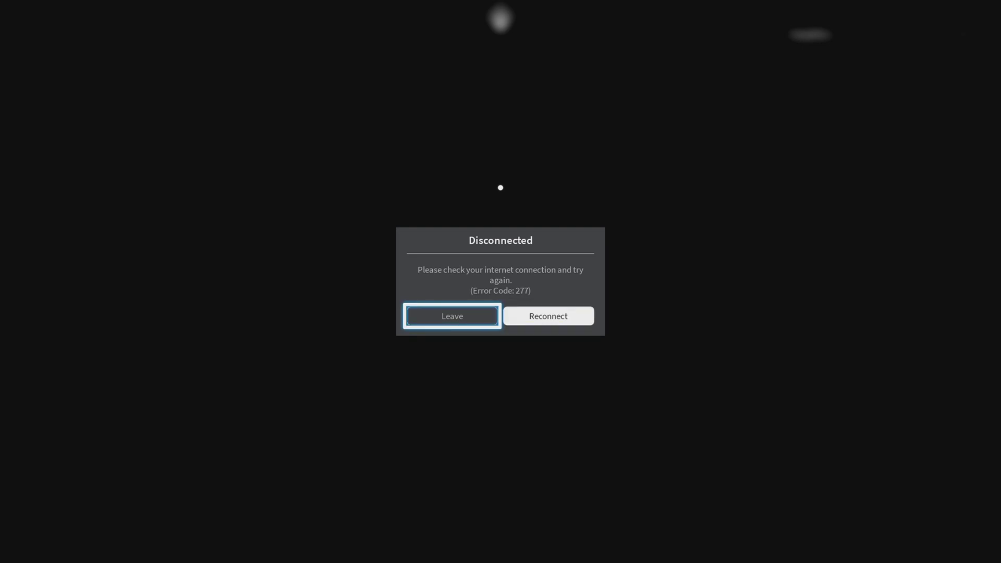
Choose Leave rather than Reconnect on the Disconnected (Error 277) dialog
key(Right)
key(Left)
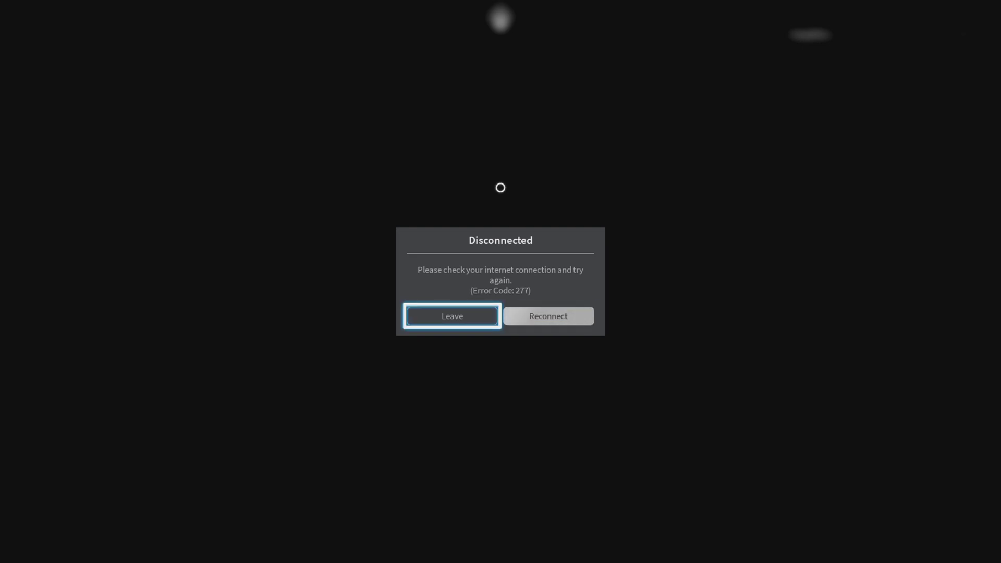
key(Return)
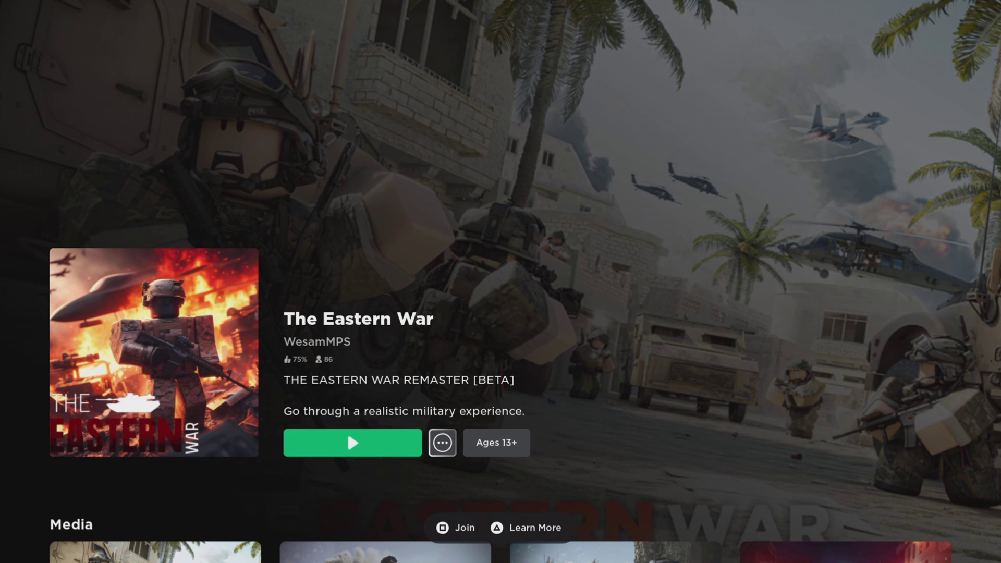
Close The Eastern War page and browse Home rows up to Fishing Simulator and back
key(Escape)
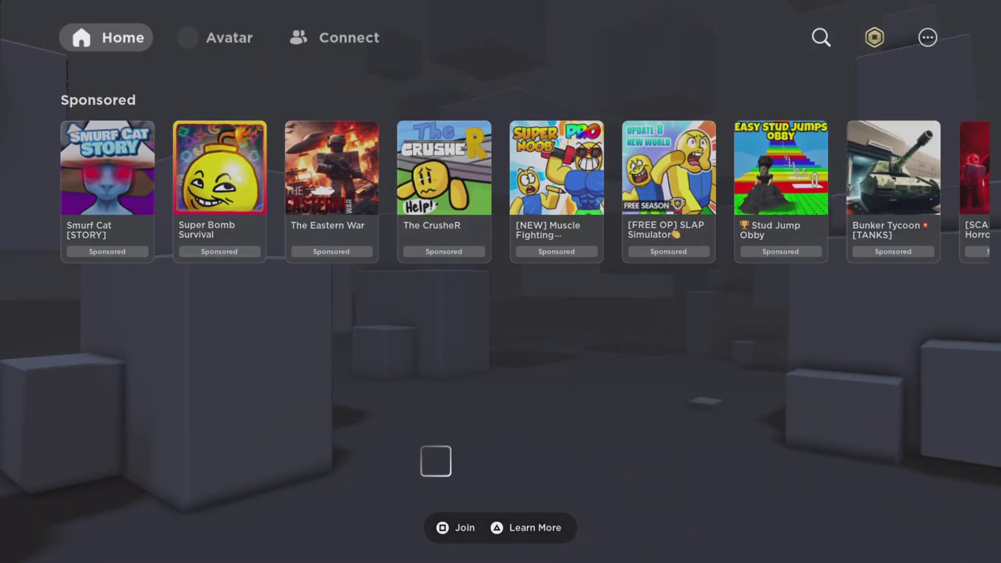
key(Up)
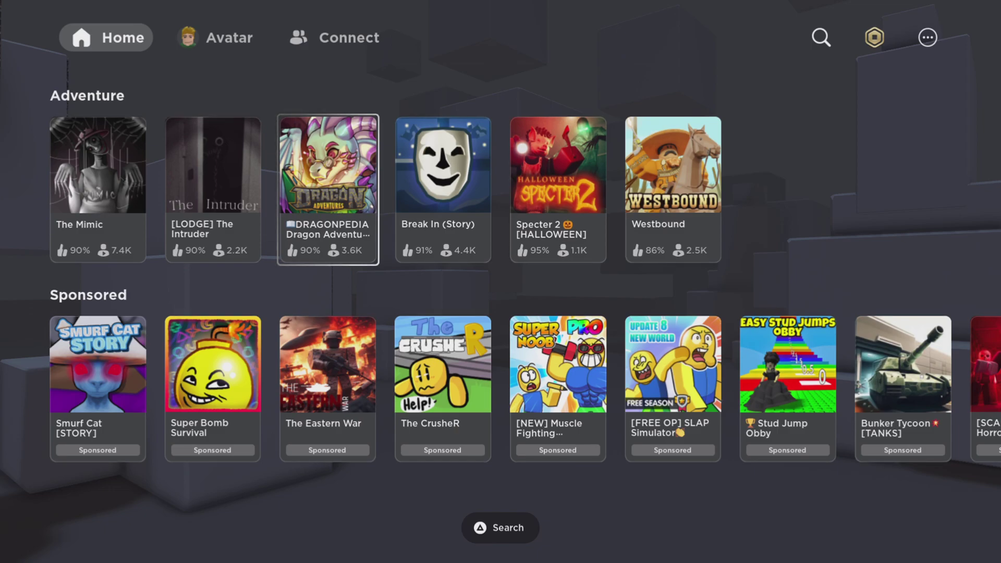
key(Up)
key(Up)
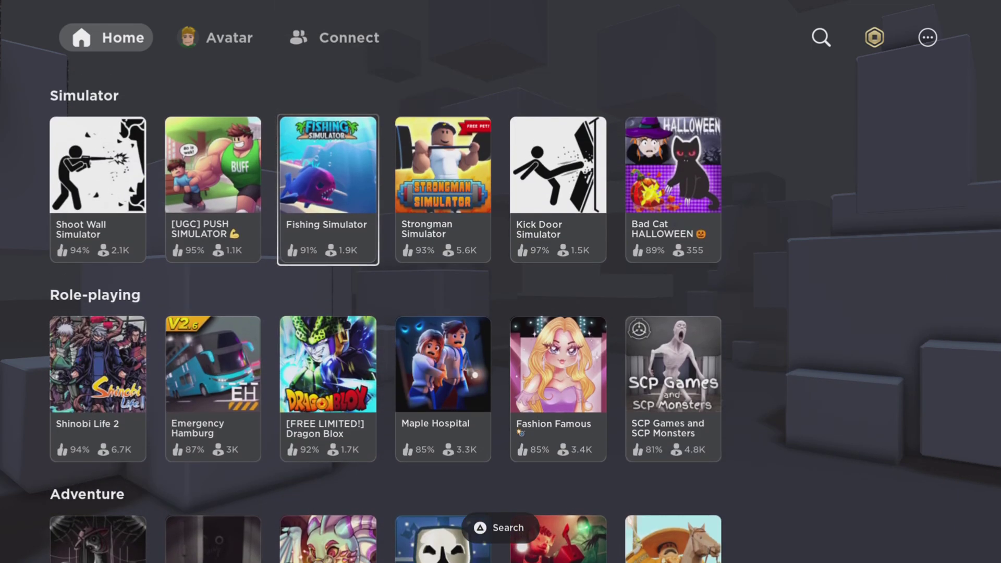
key(Down)
key(Down)
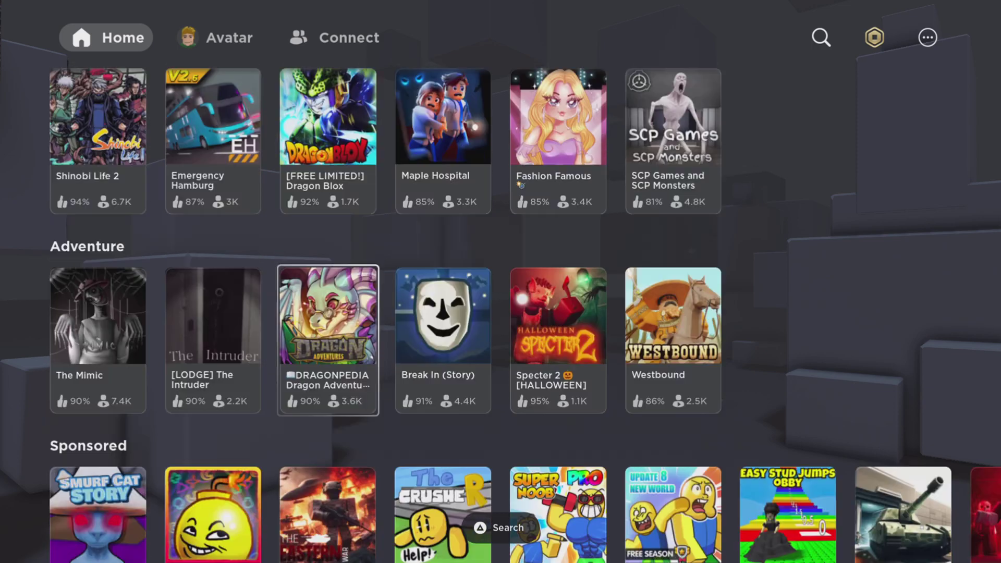